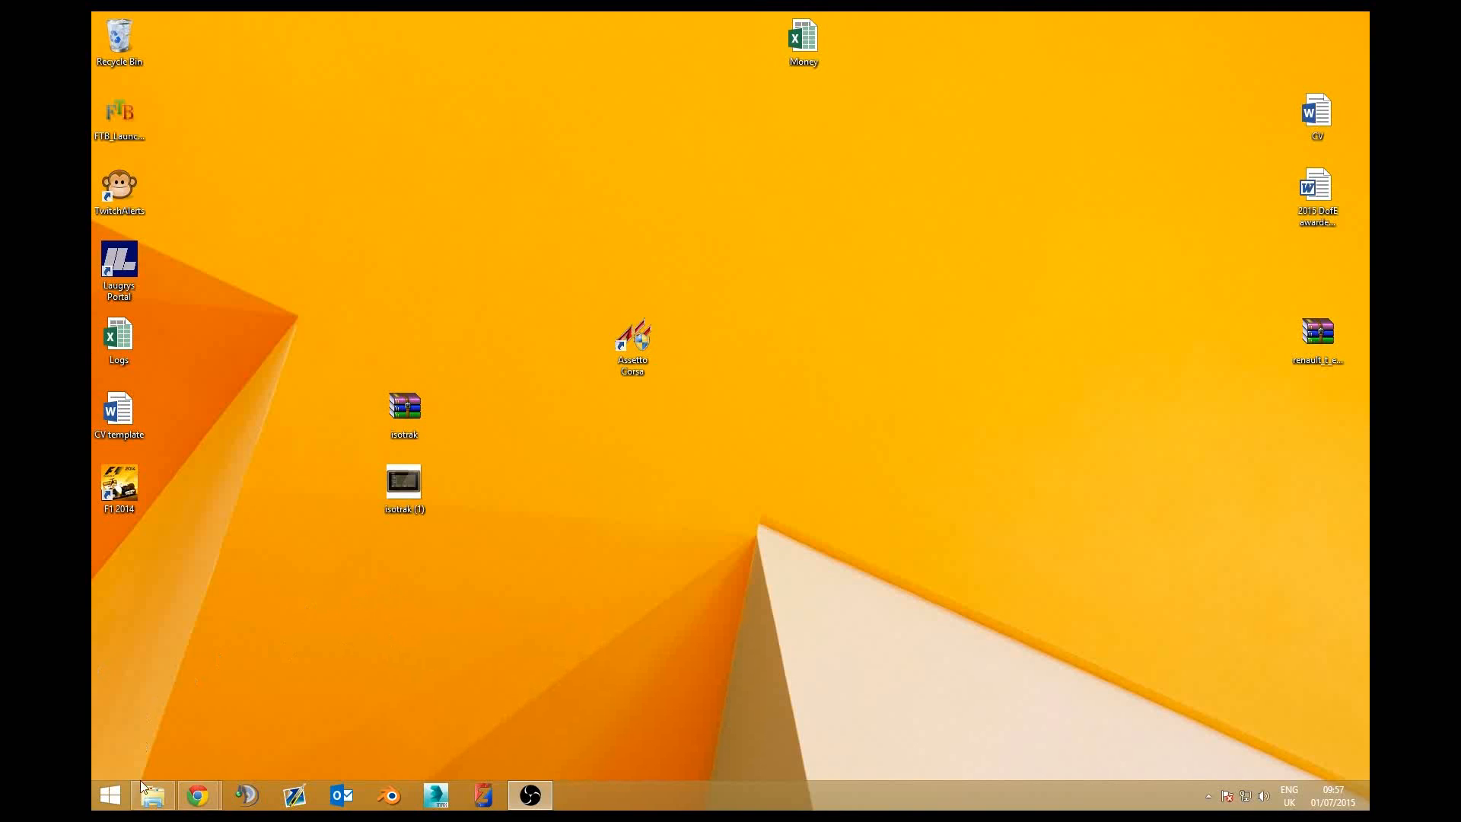
Step: Open the Base SCS folder and examine the base archive, the scs_extractor application and the extracted folders
click(164, 790)
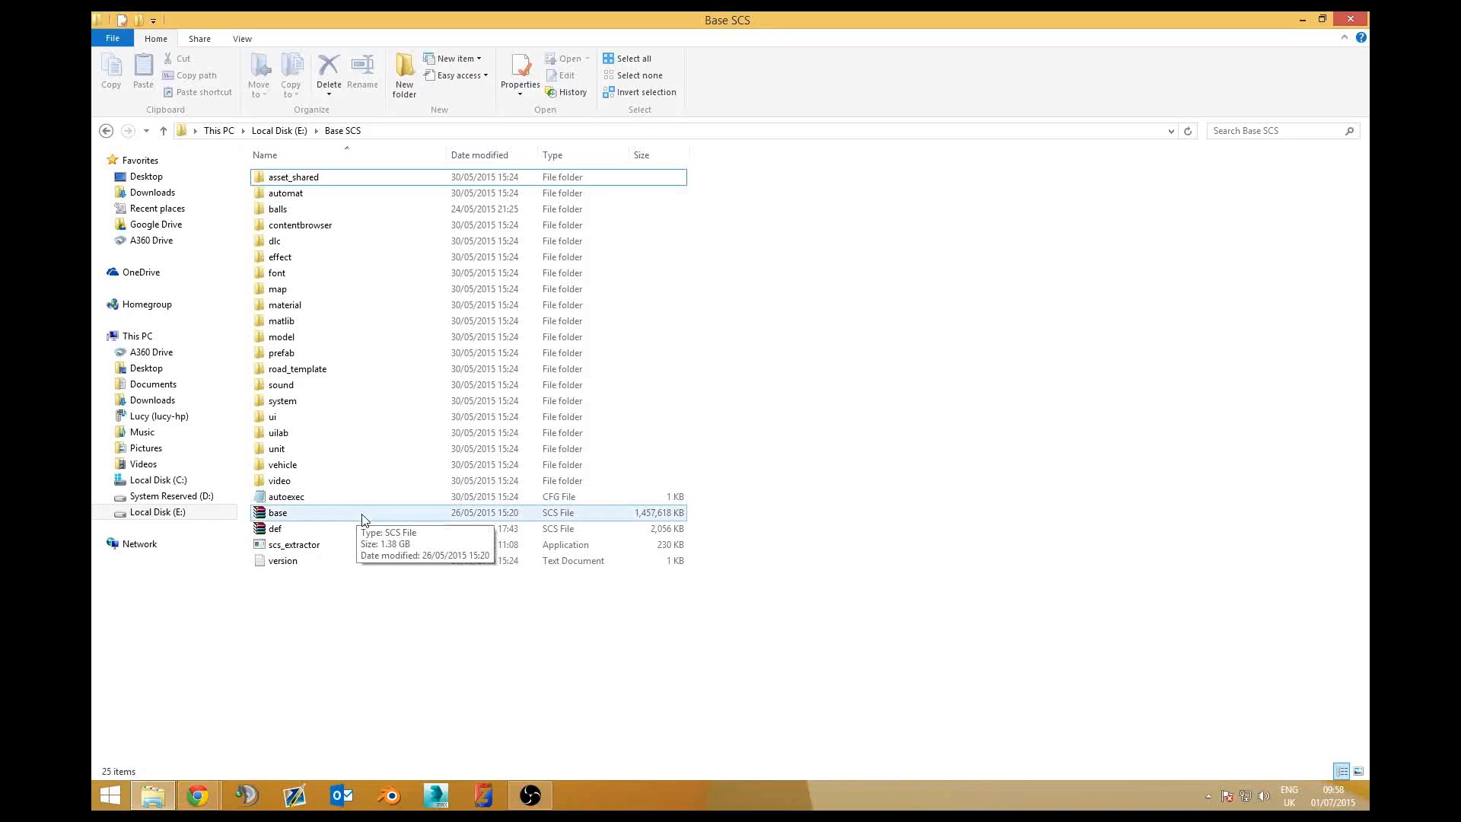
drag(358, 513, 664, 517)
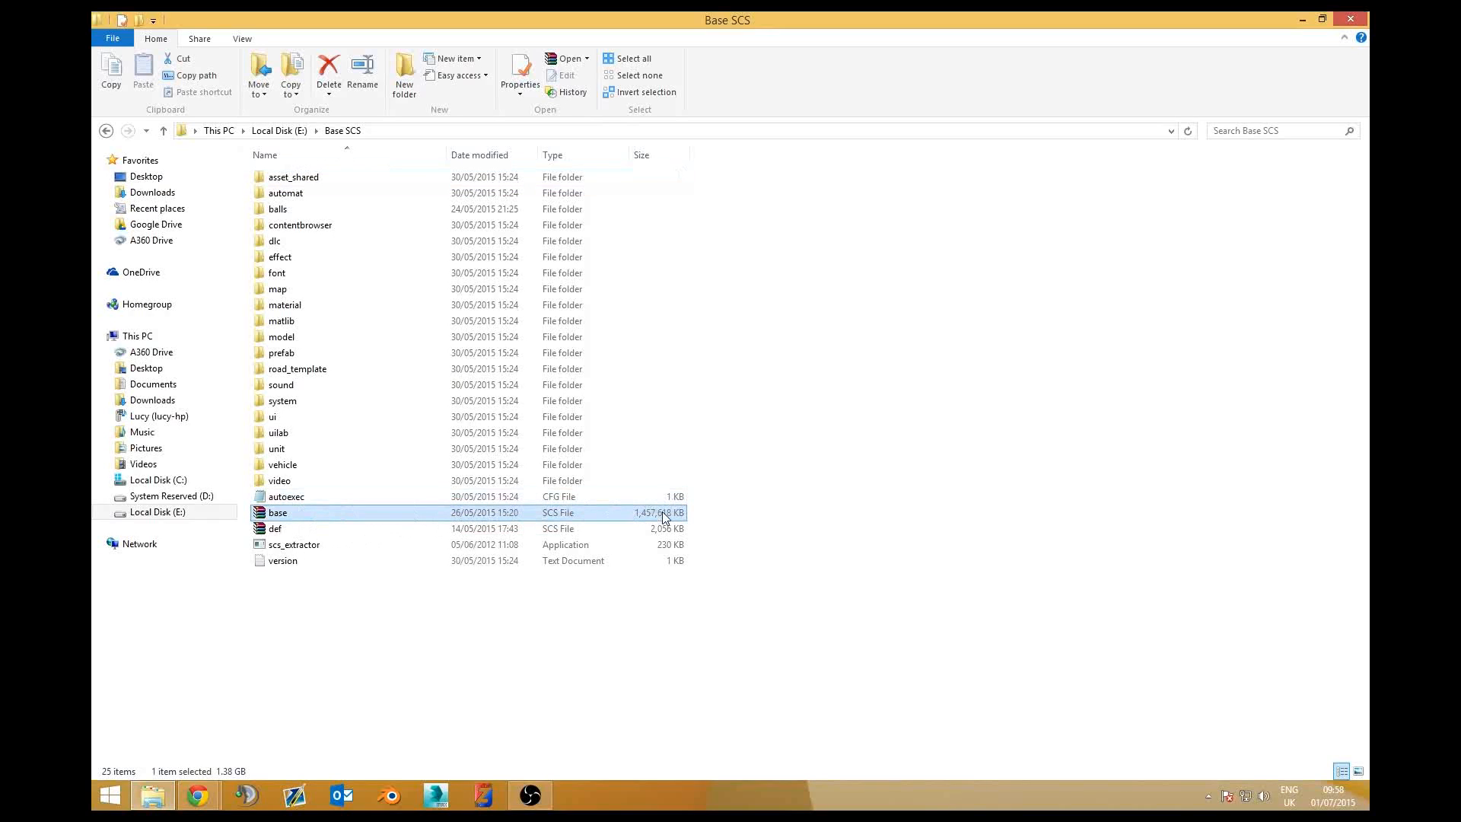
click(438, 545)
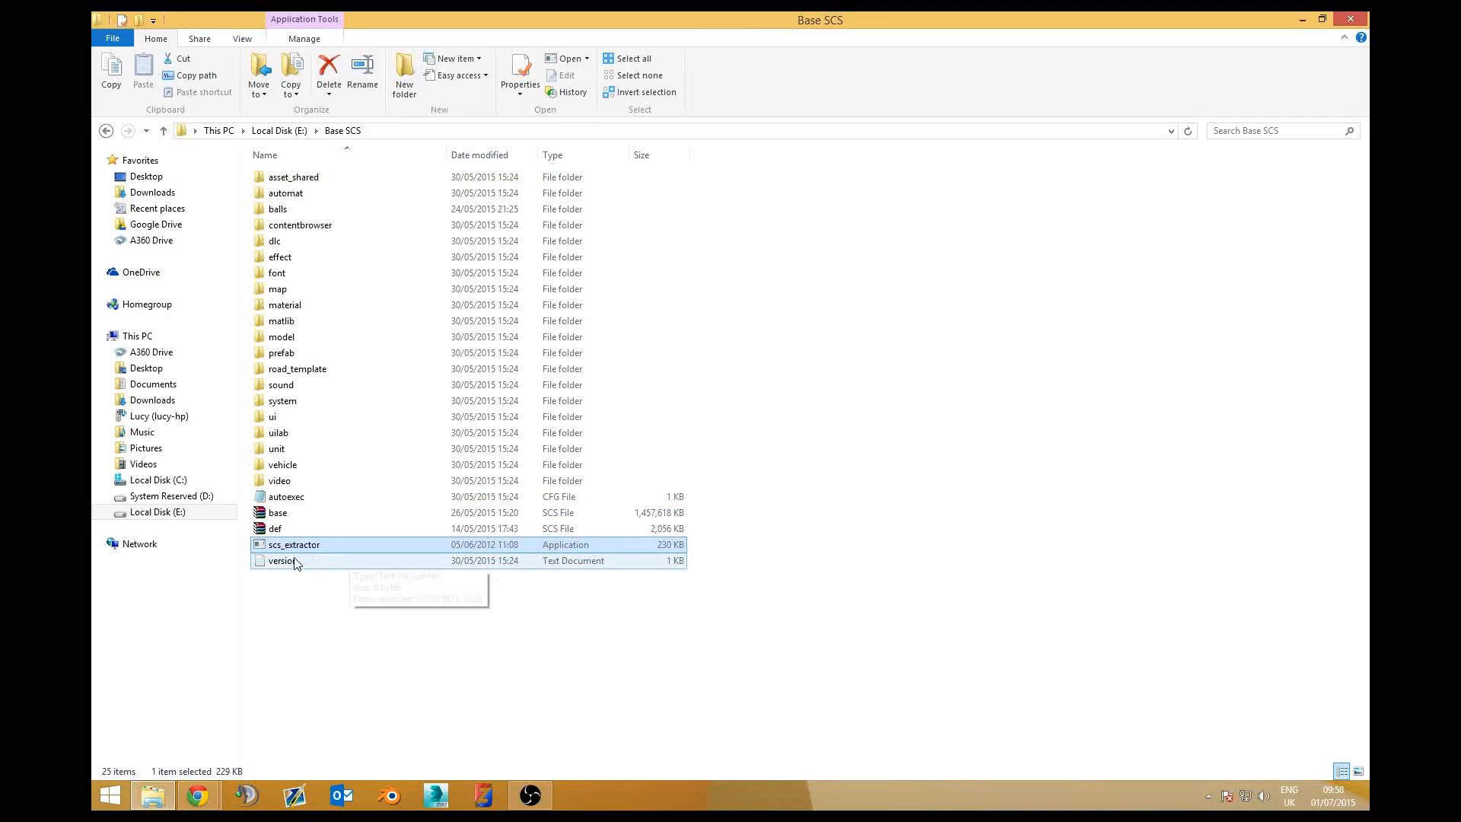
drag(701, 543, 562, 546)
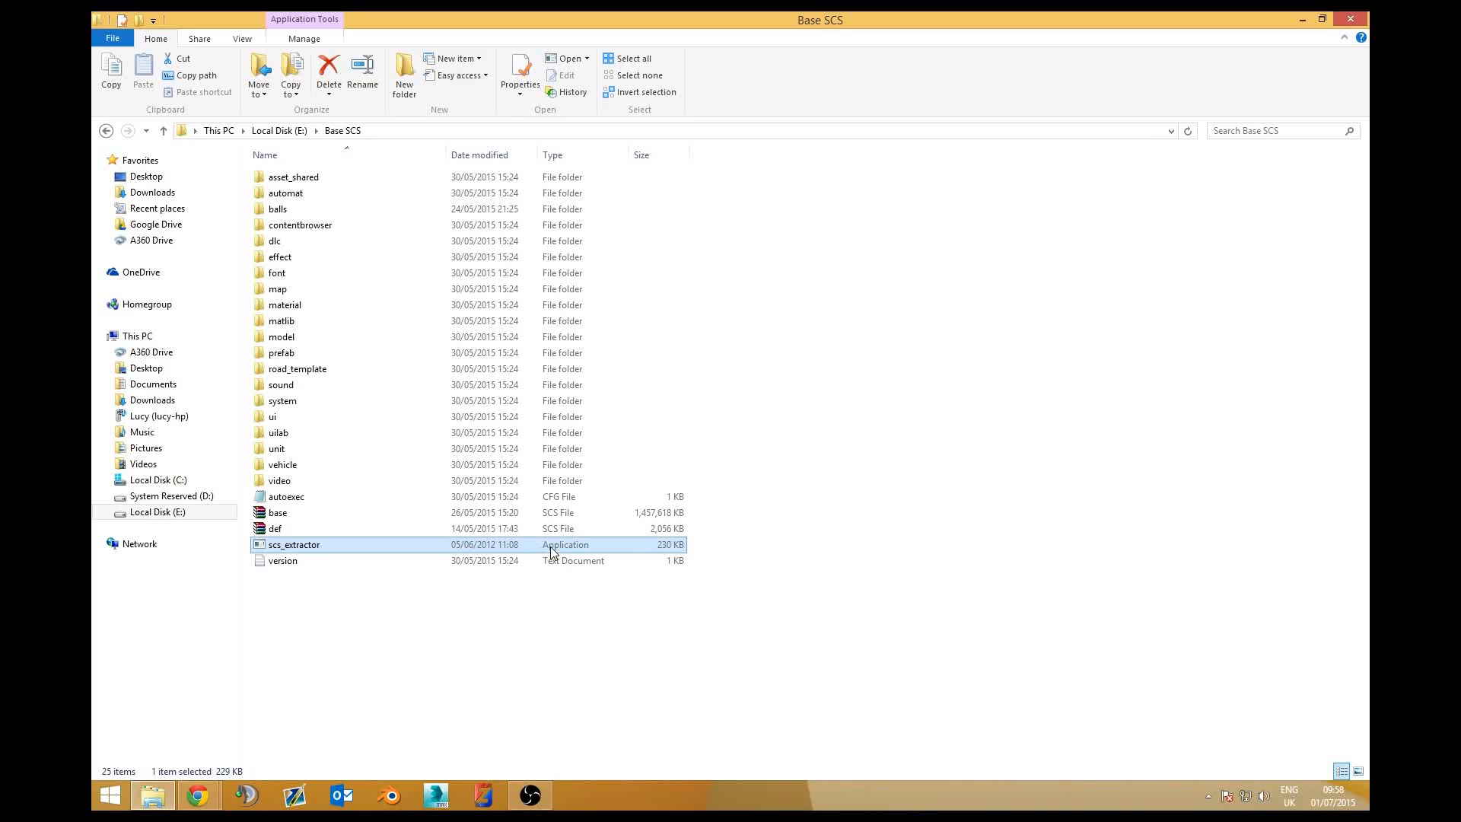
click(335, 514)
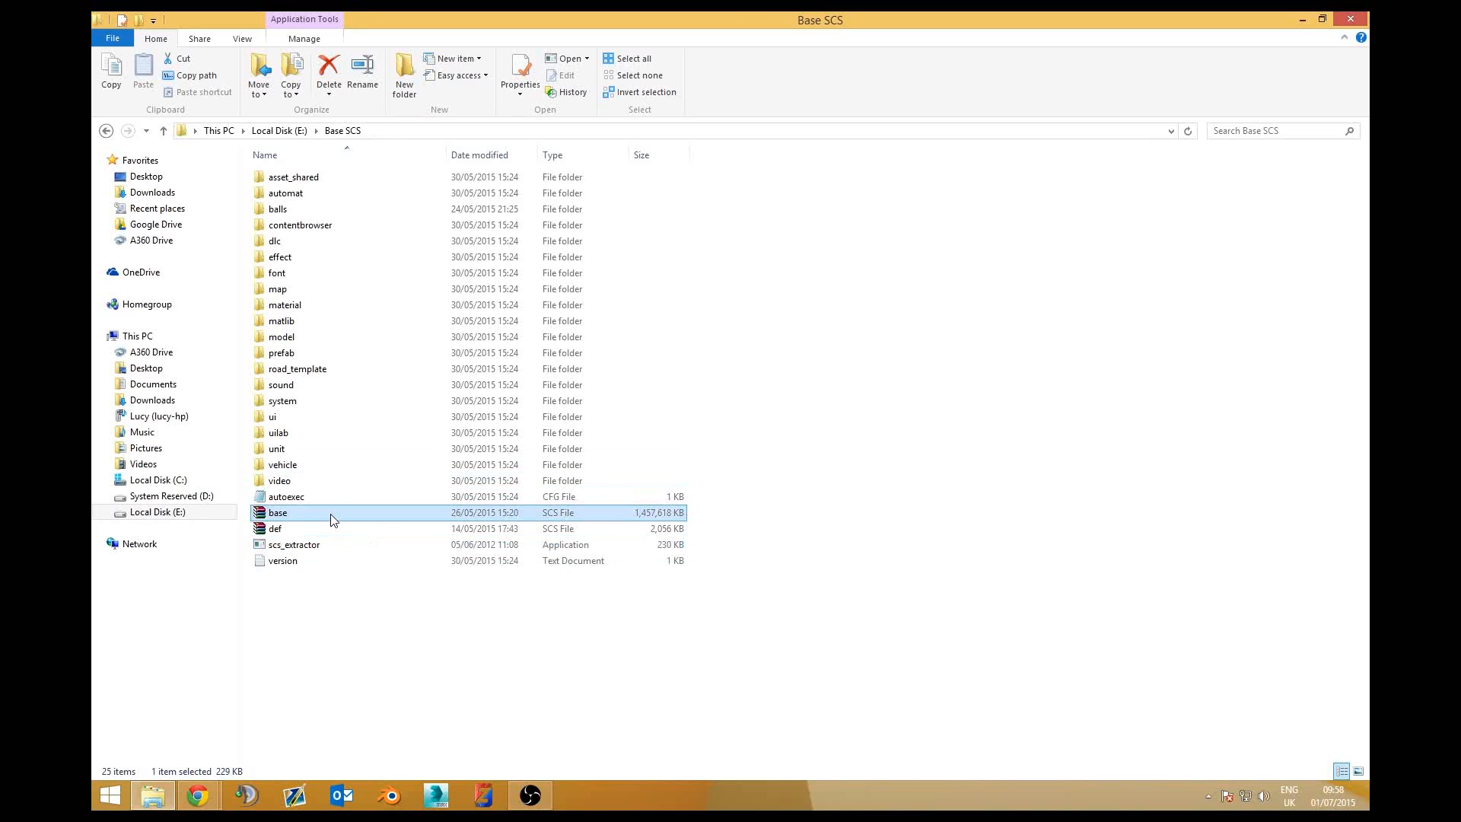
drag(357, 512, 422, 515)
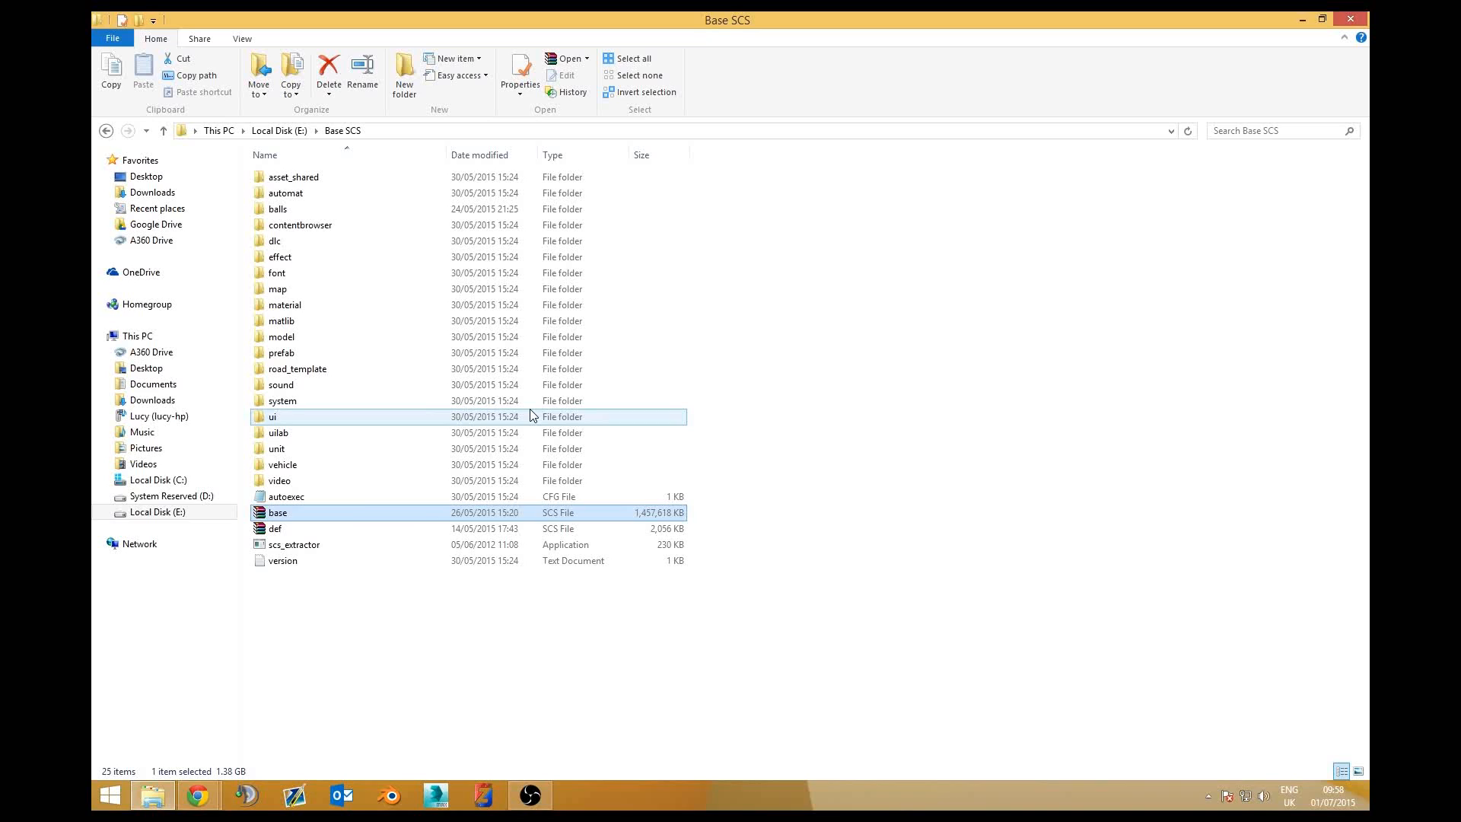
drag(355, 621, 307, 185)
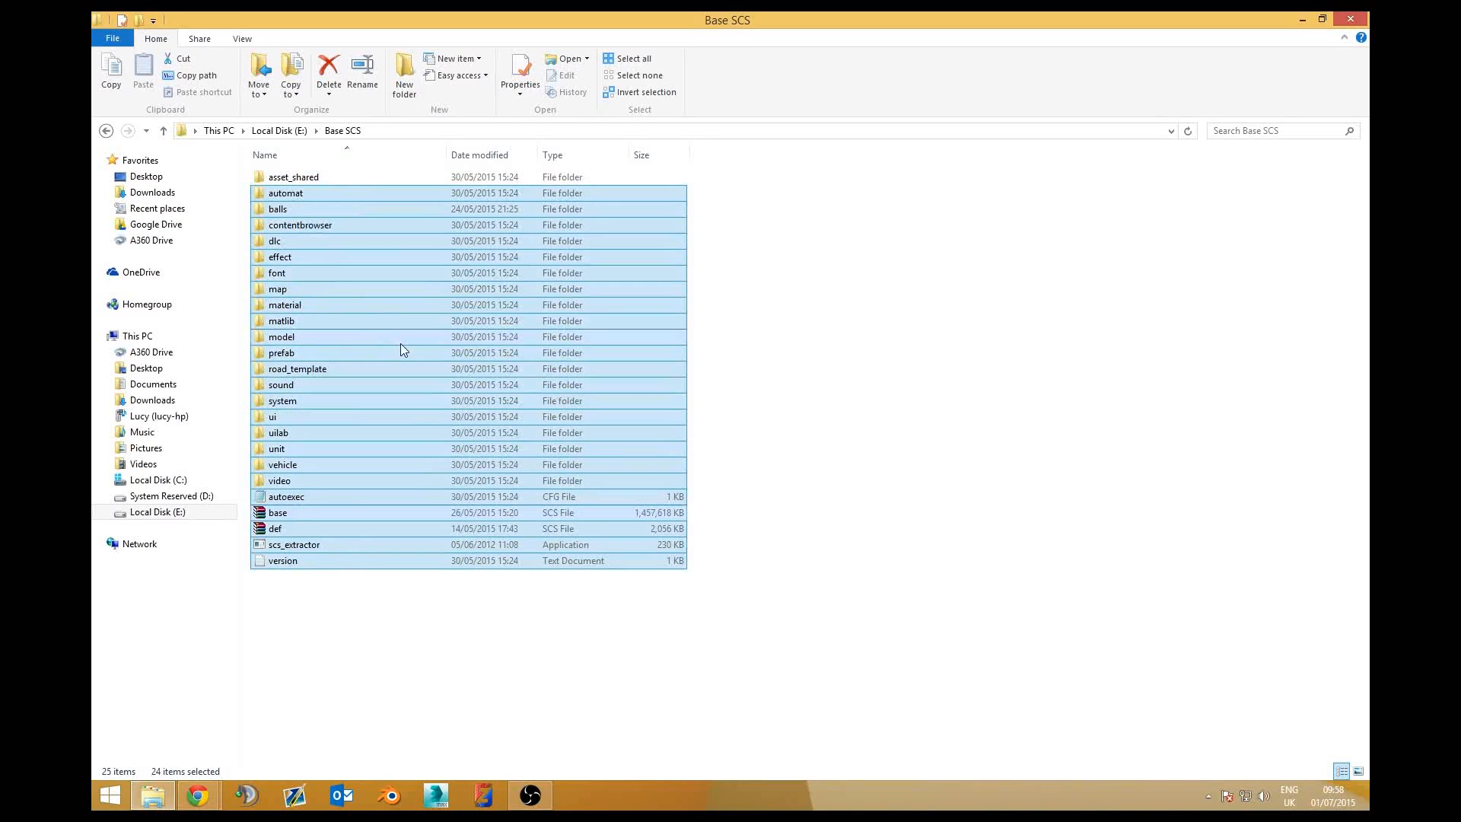
click(380, 312)
click(712, 310)
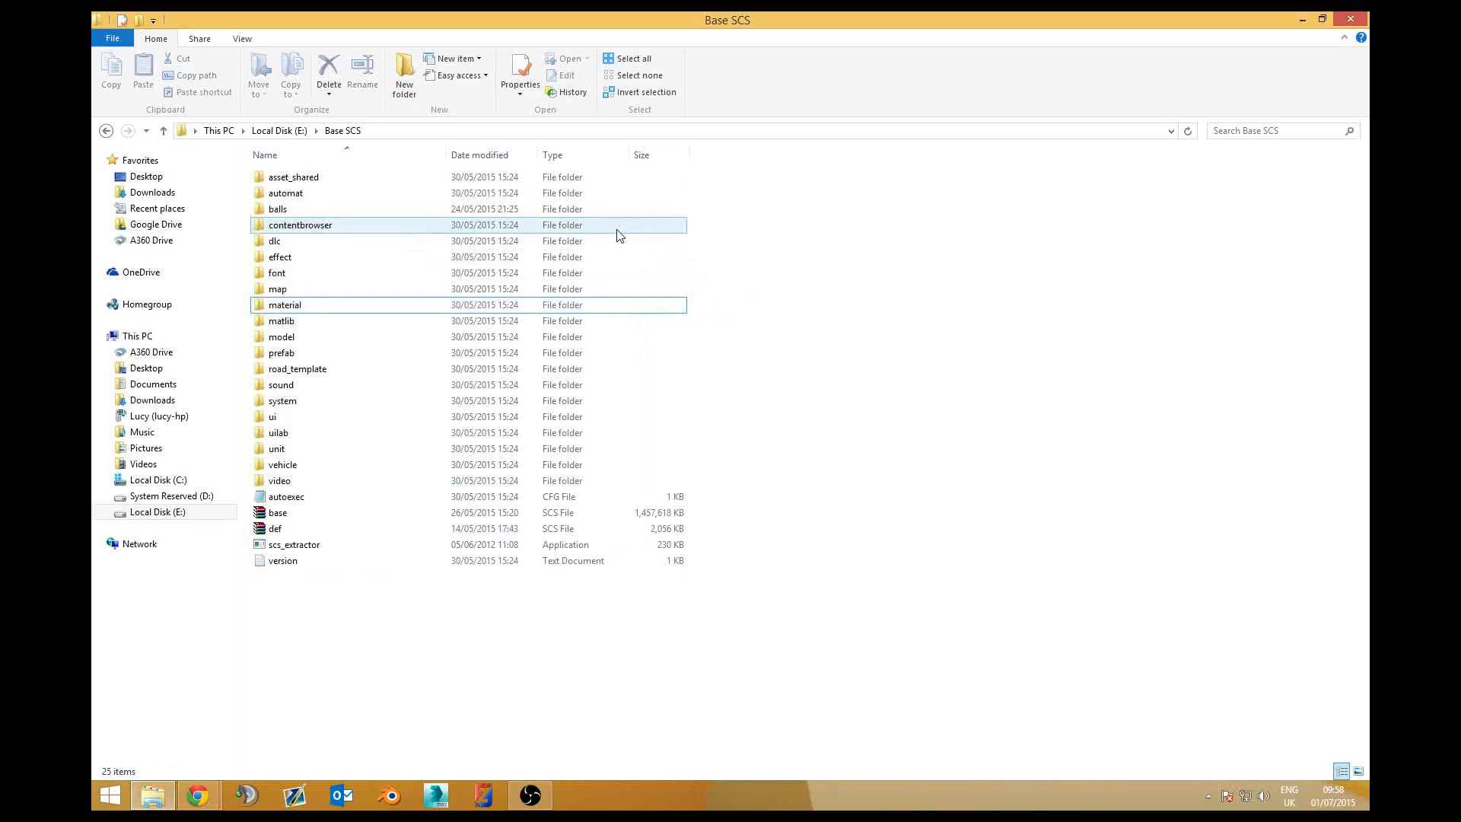
Step: Look through the model folder and its activation subfolder, and return to the Base SCS folder
double_click(396, 340)
double_click(330, 181)
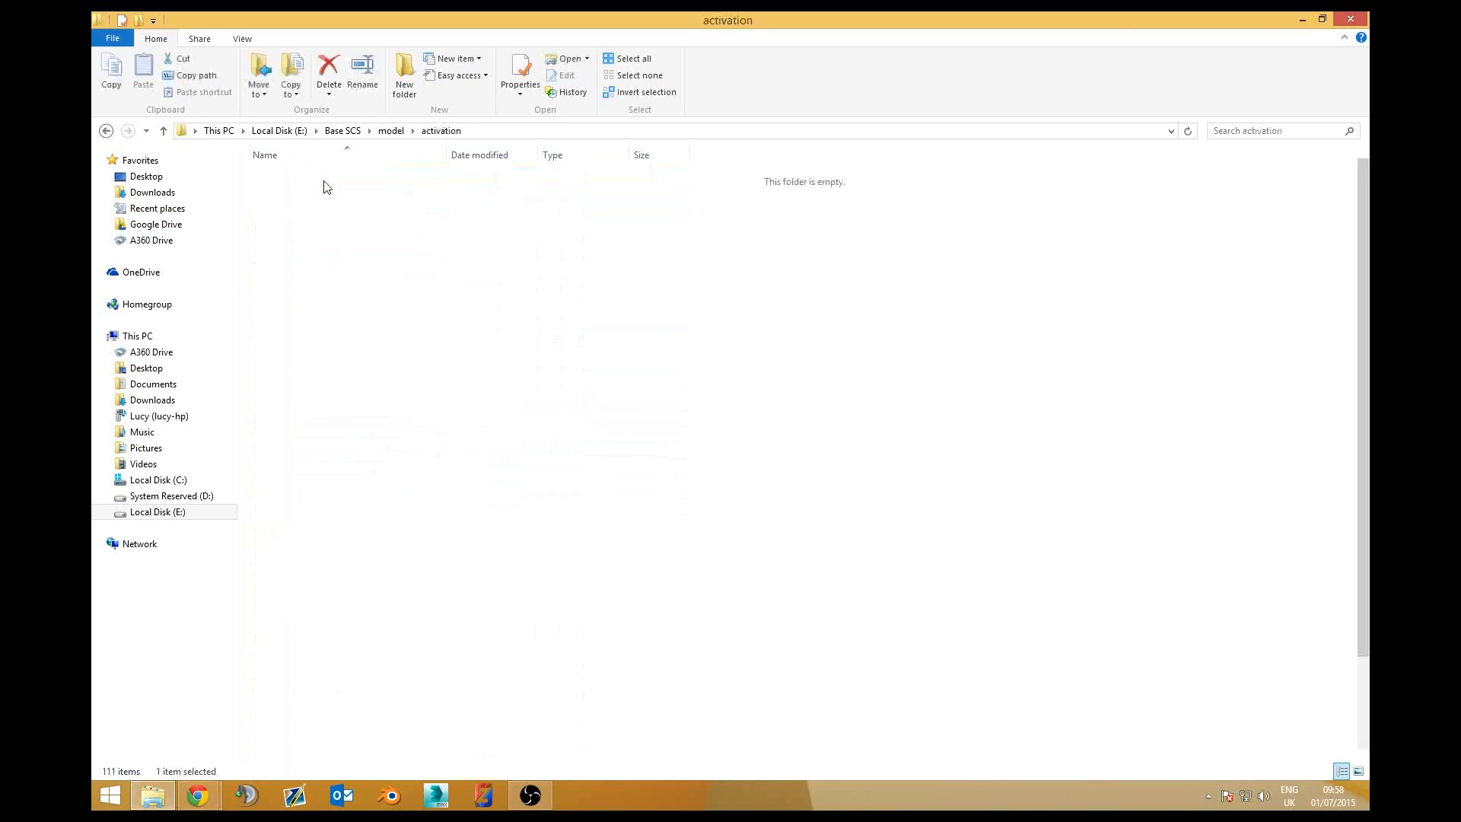
click(391, 130)
scroll(344, 485, down, 12)
scroll(350, 457, up, 12)
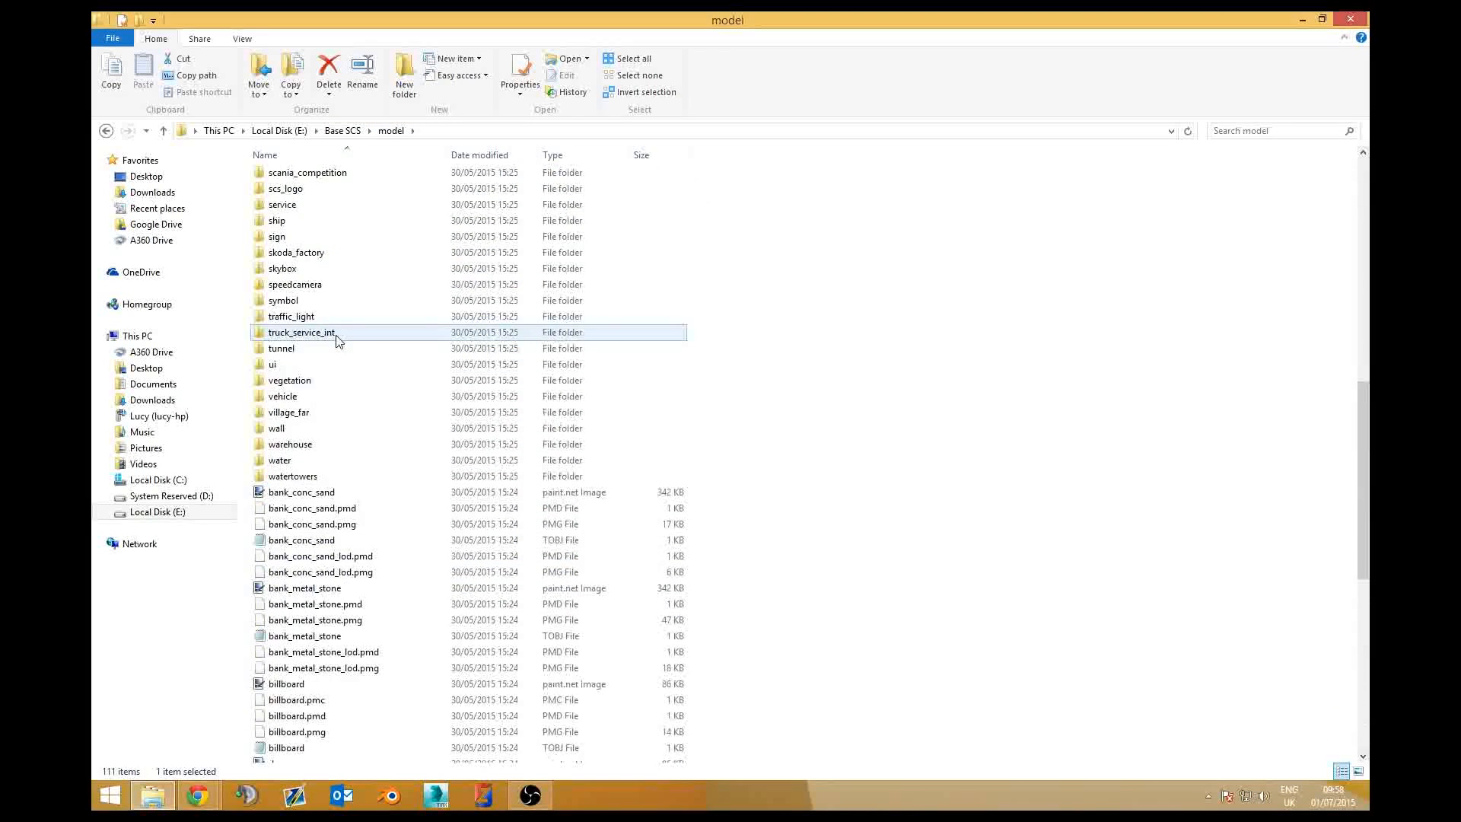
click(341, 131)
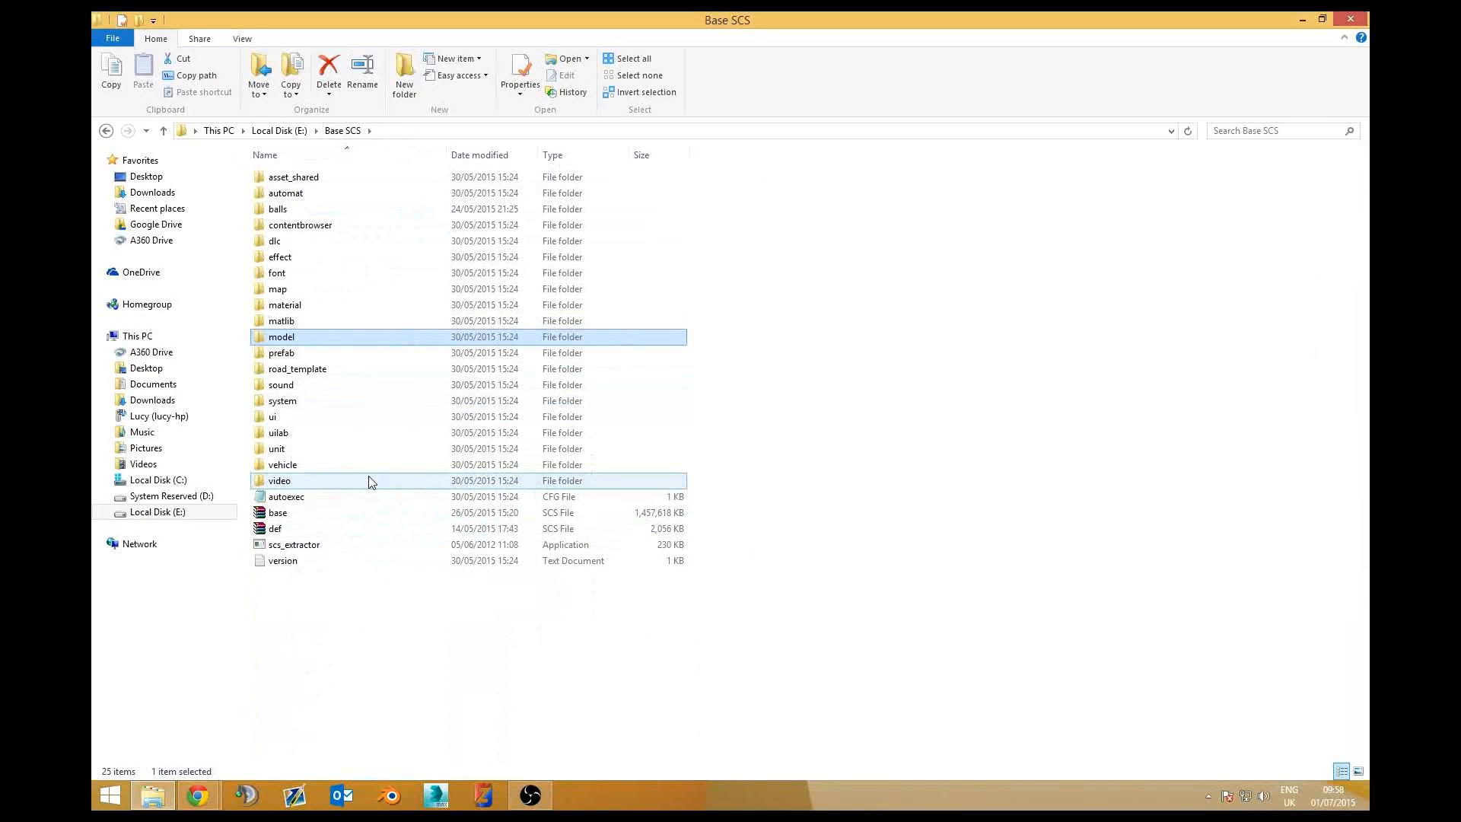
Step: Look through the vehicle folder and its truck subfolder, and return to the Base SCS folder
double_click(353, 465)
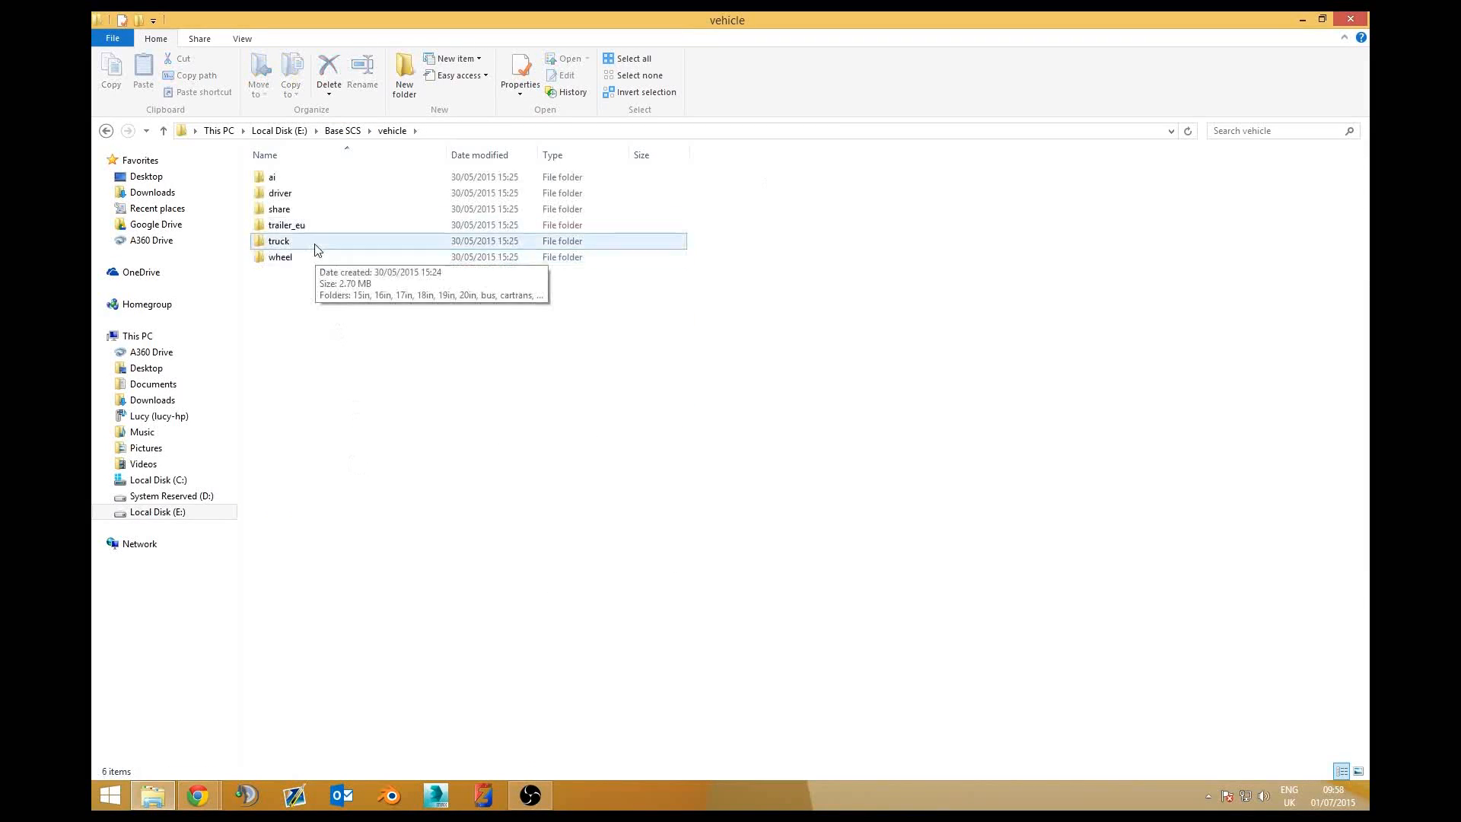
double_click(312, 241)
drag(345, 465, 329, 303)
click(361, 514)
click(399, 134)
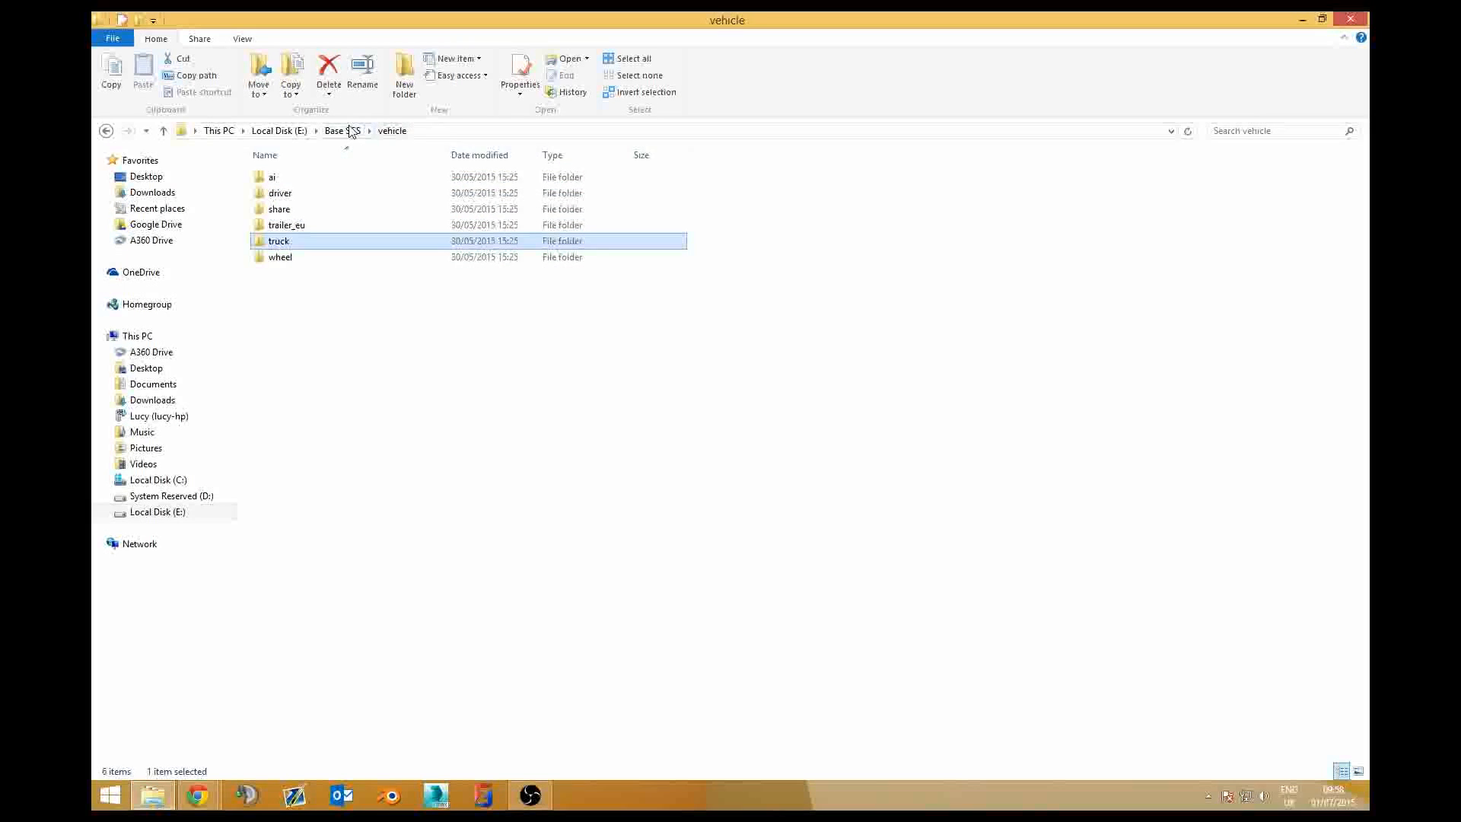
click(342, 131)
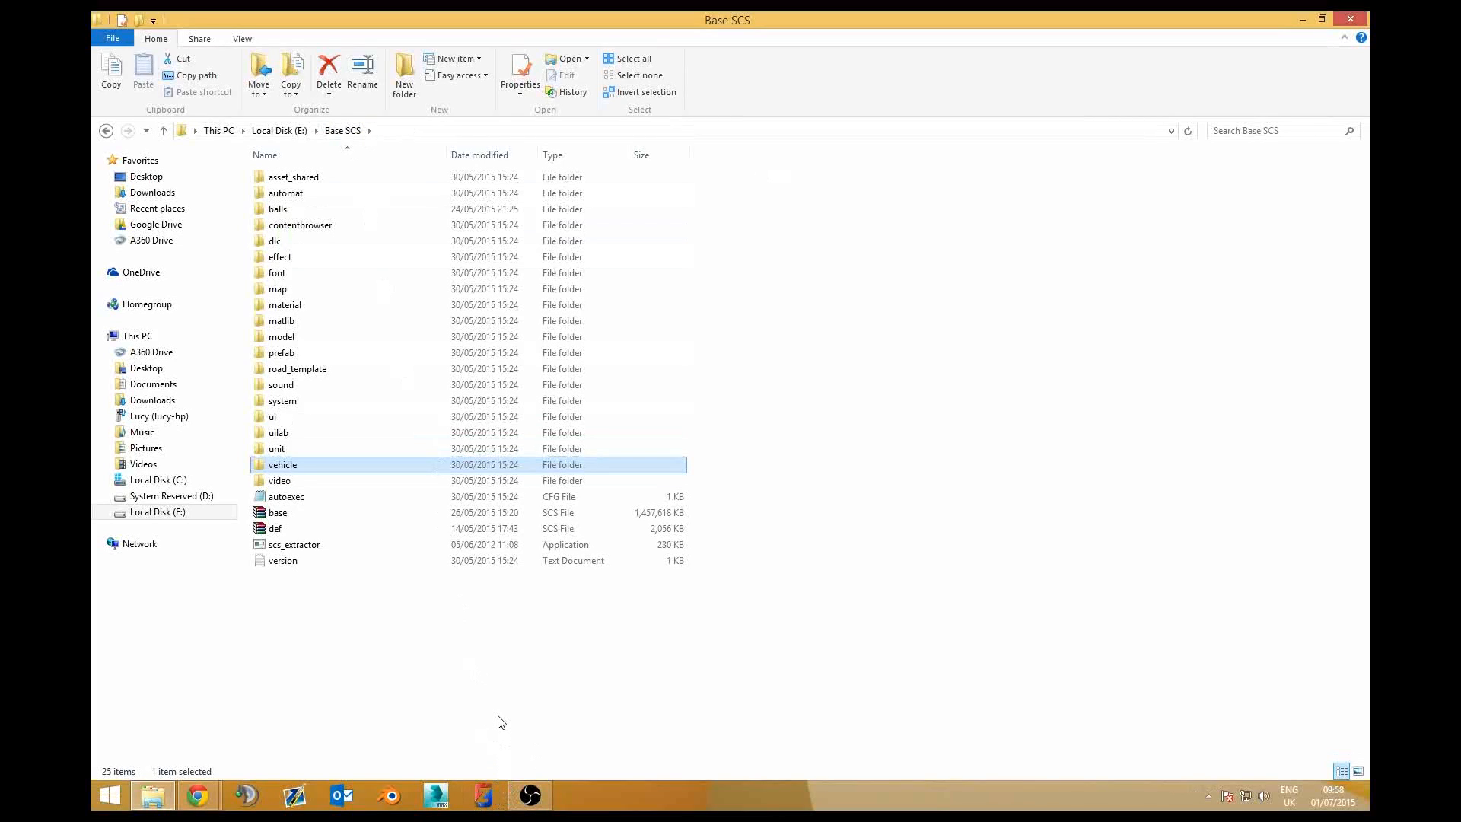
Step: Switch to ZModeler, adjust the proportions of the four viewports and start a file import
click(484, 795)
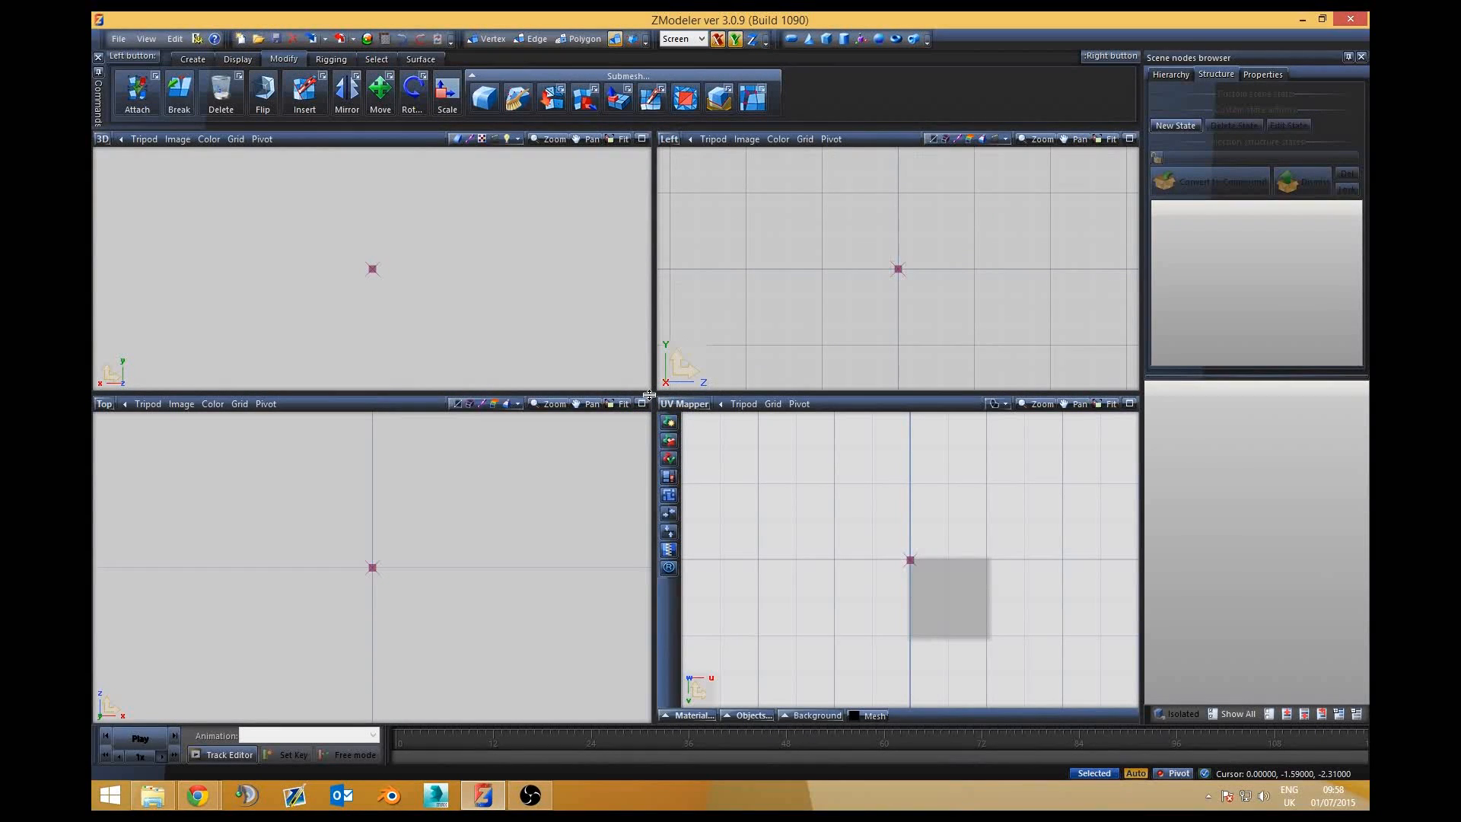
drag(652, 391, 621, 411)
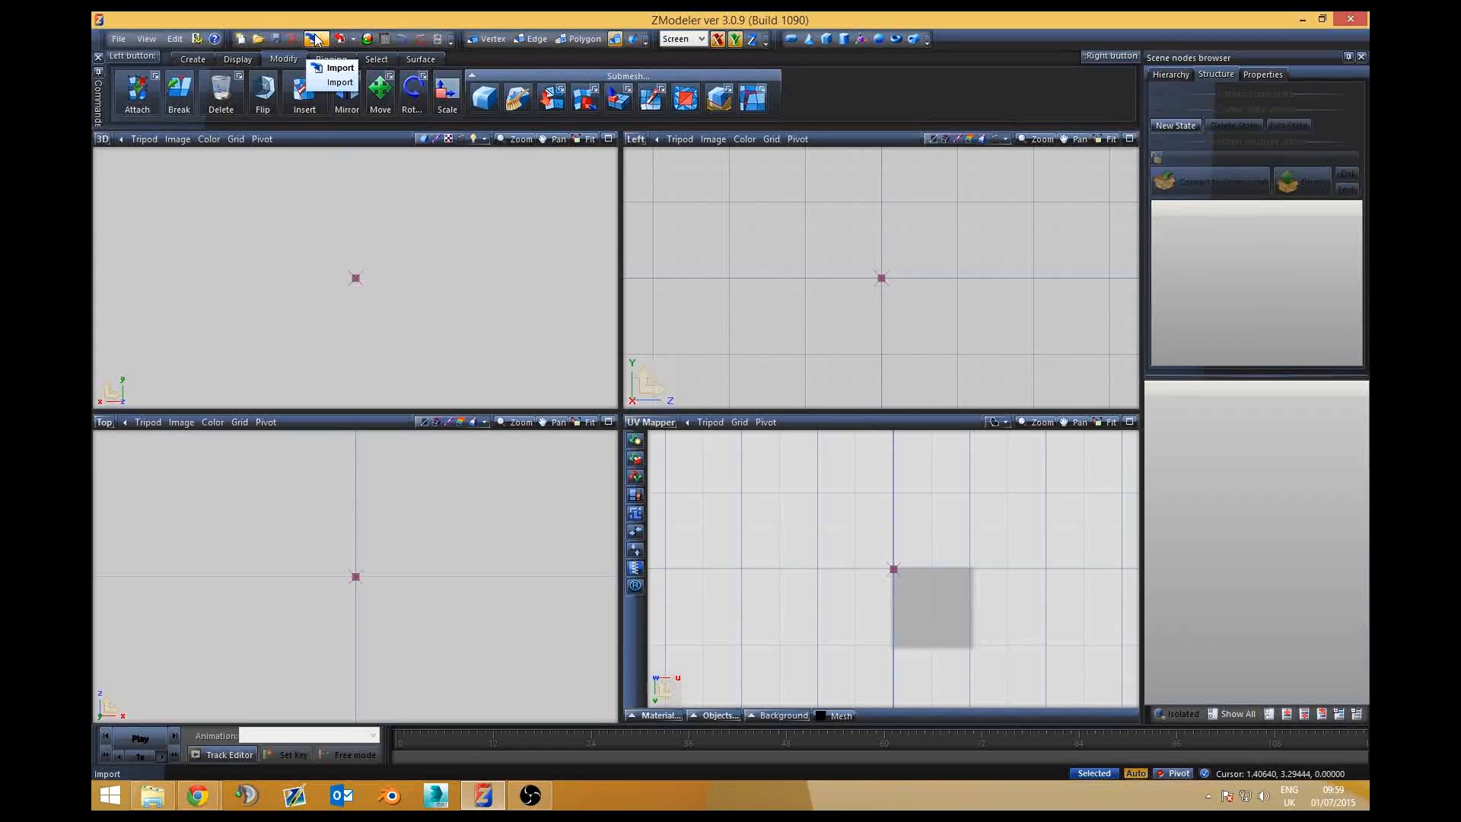
click(118, 40)
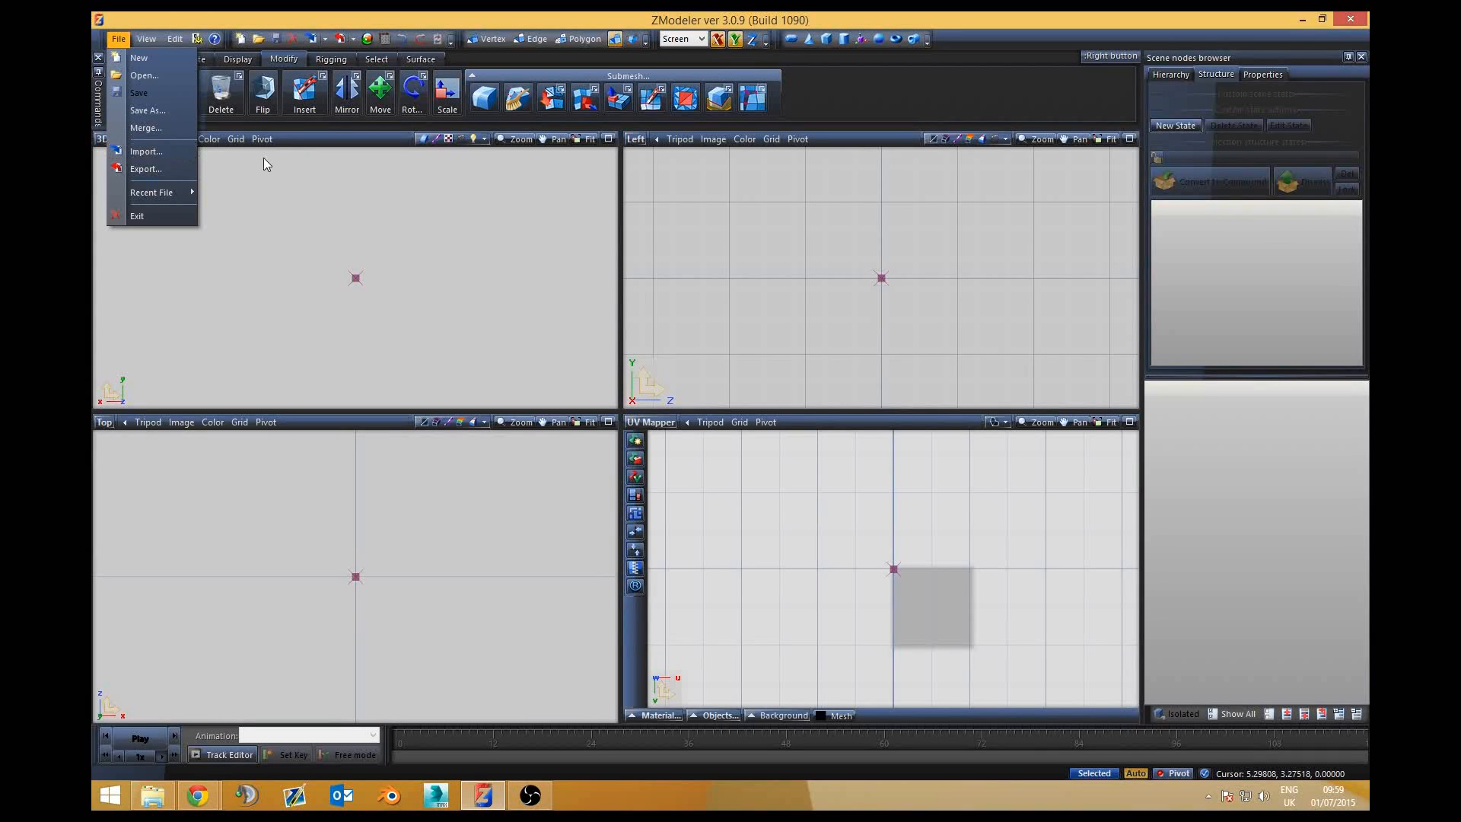
click(309, 41)
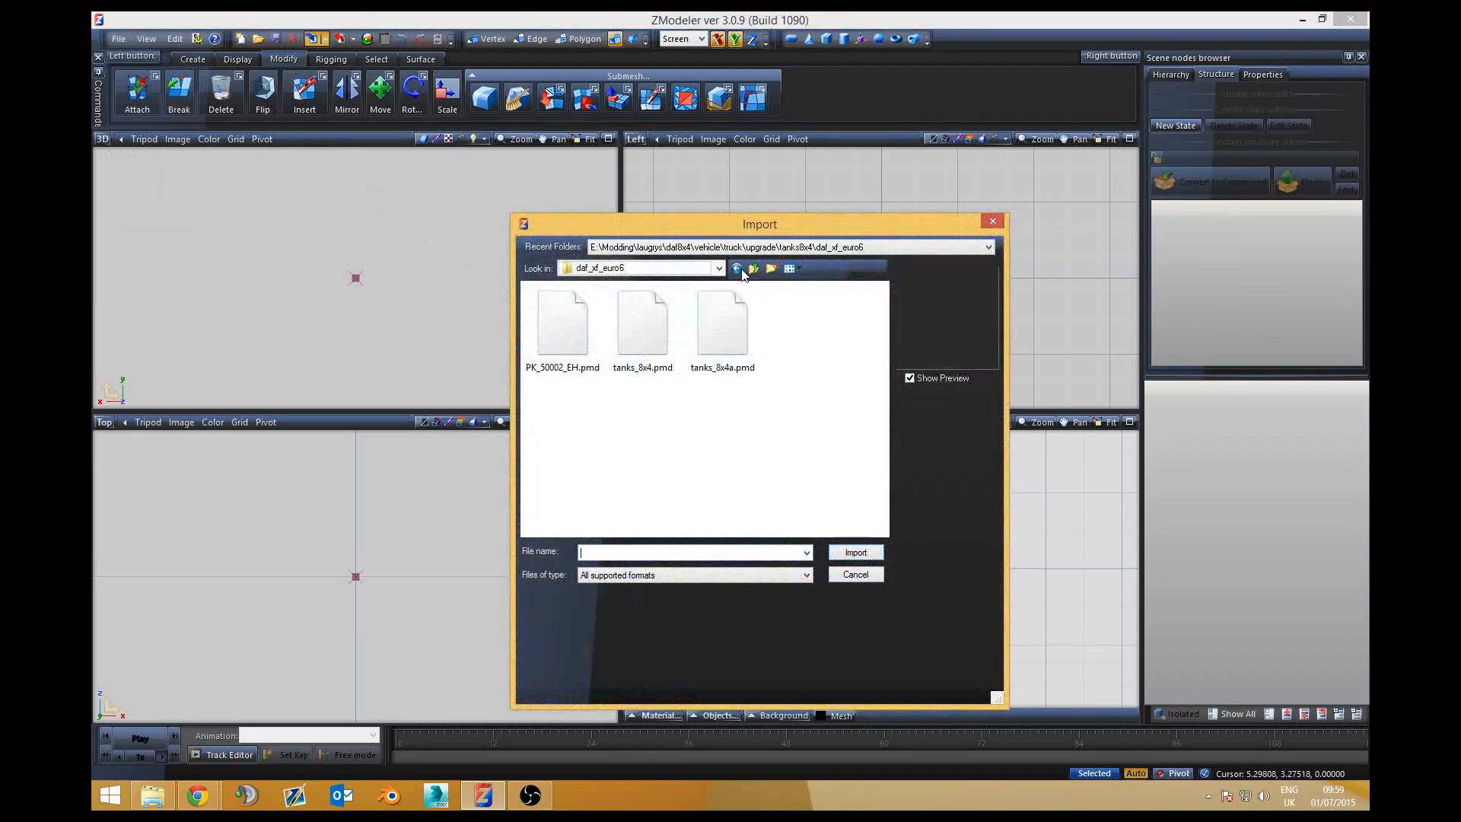
Step: Change the import location to the Base SCS folder on Local Disk (E:)
click(750, 272)
click(751, 272)
click(750, 271)
click(751, 272)
click(751, 272)
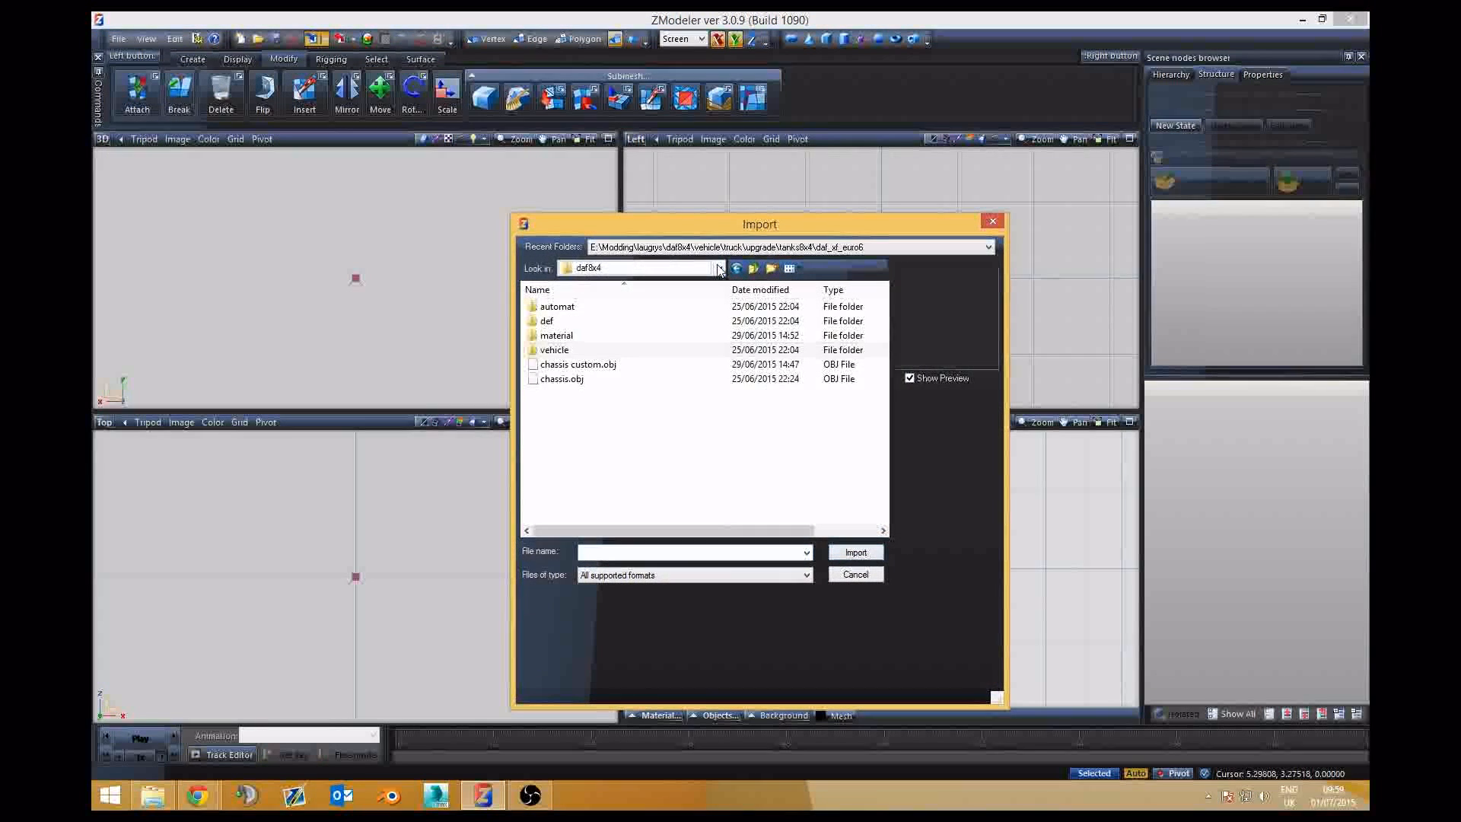
click(717, 269)
click(591, 295)
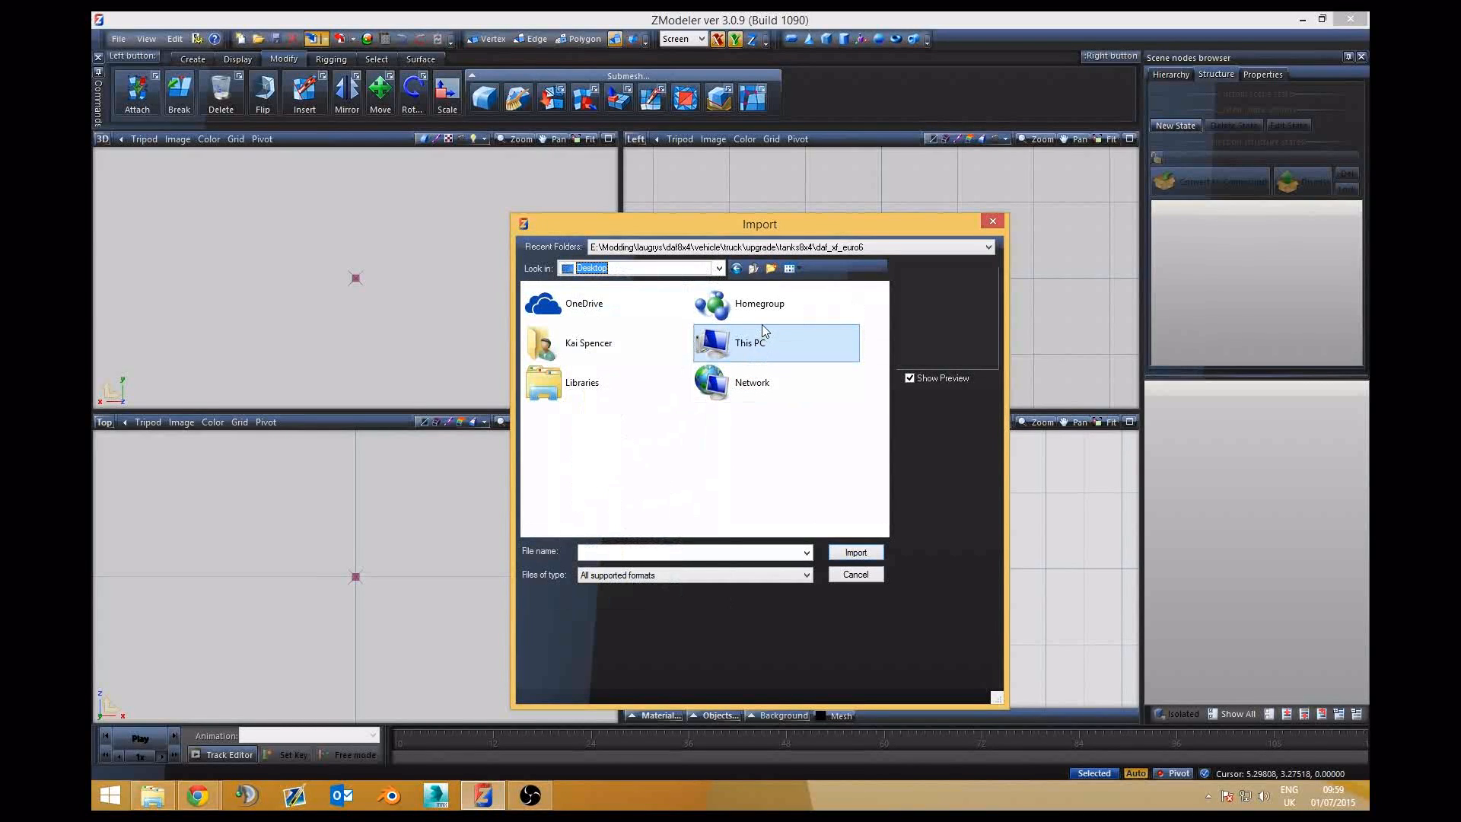
double_click(759, 349)
double_click(762, 493)
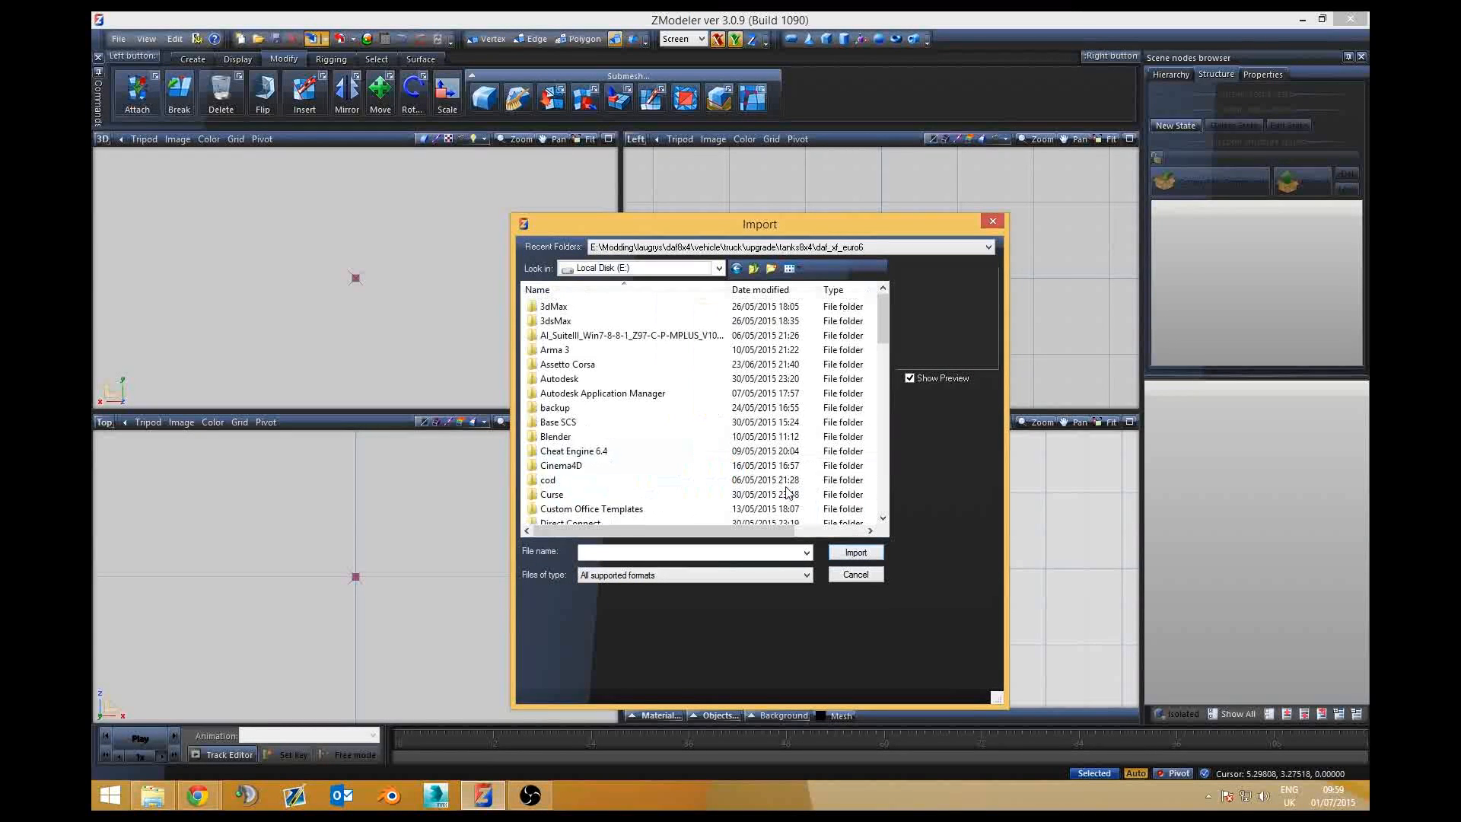
double_click(567, 423)
Step: Open the vehicle\truck\daf_xf_euro6 folder and select truck.pmd as the file to import
scroll(590, 326, down, 1)
scroll(593, 304, up, 1)
scroll(620, 483, down, 1)
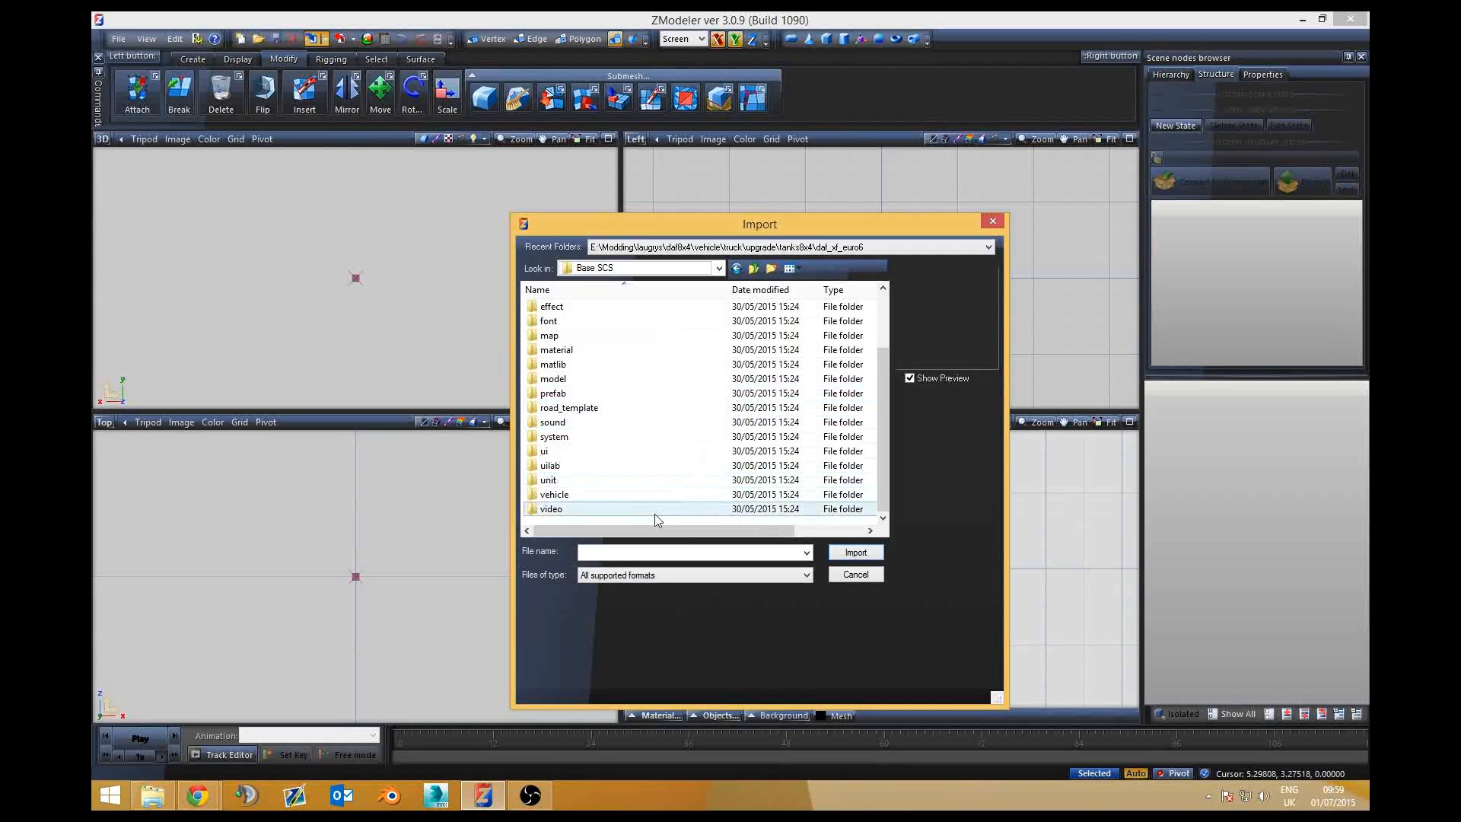
double_click(601, 495)
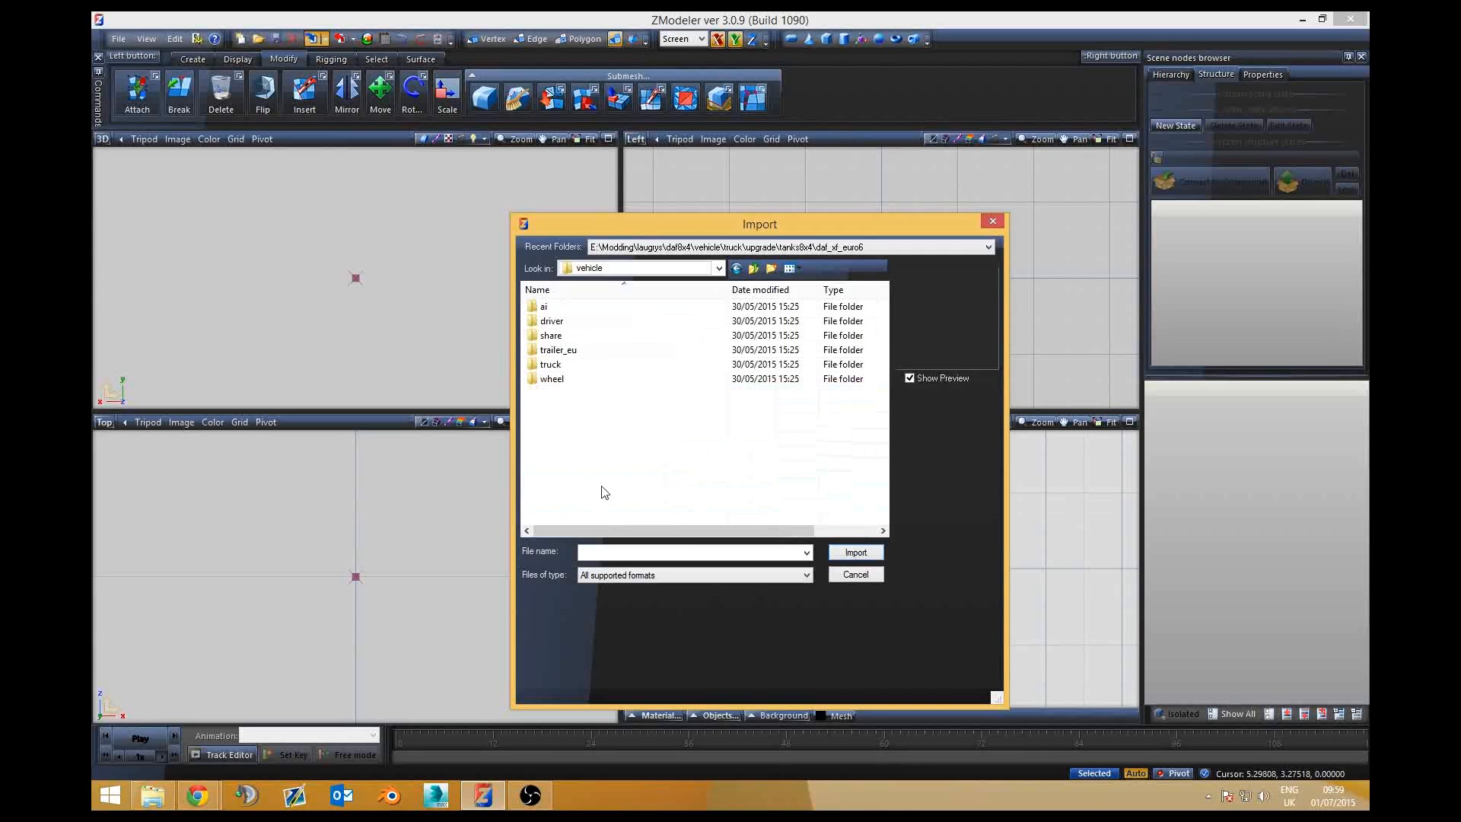
double_click(602, 366)
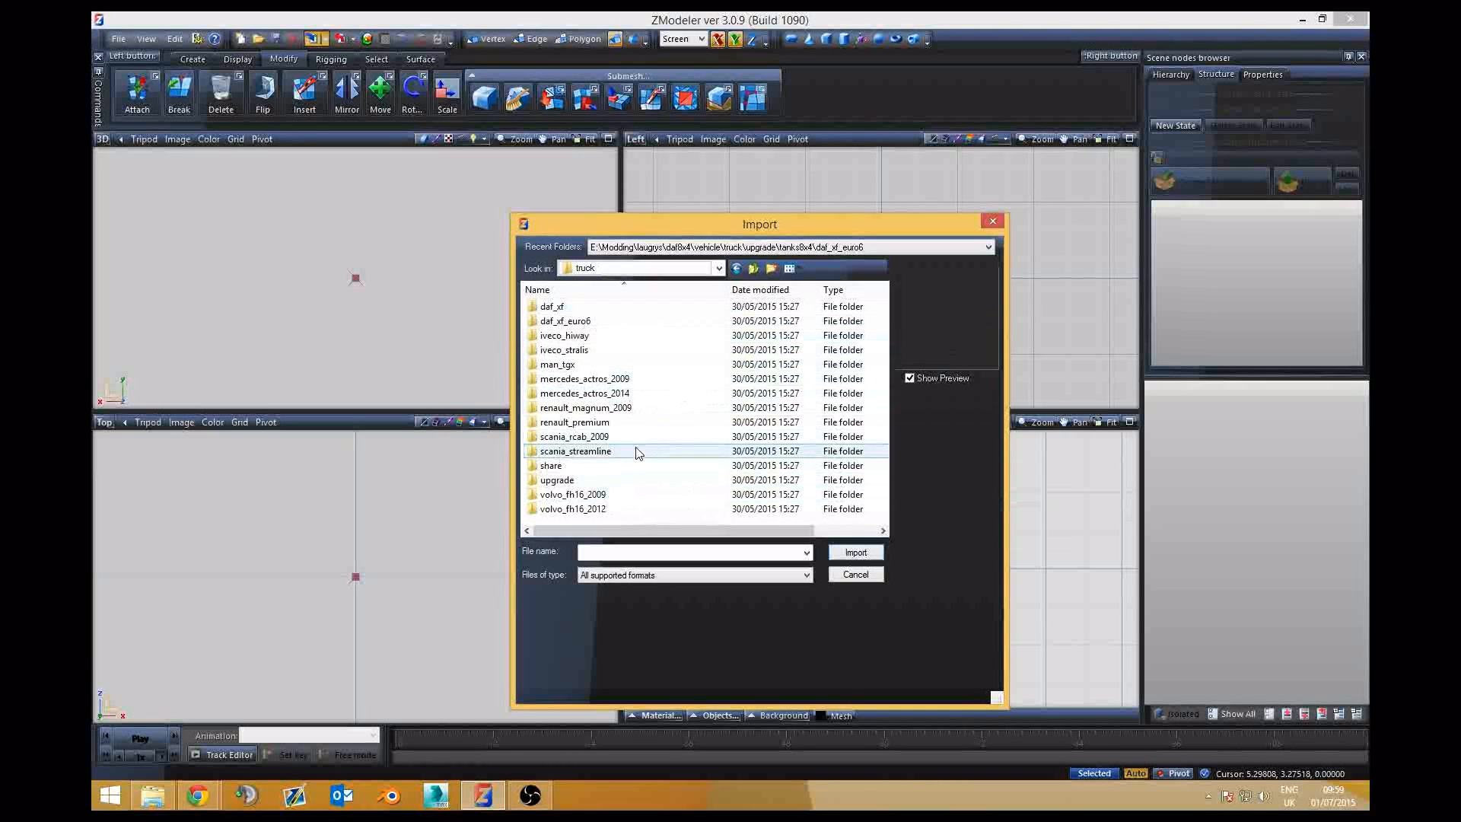
double_click(611, 322)
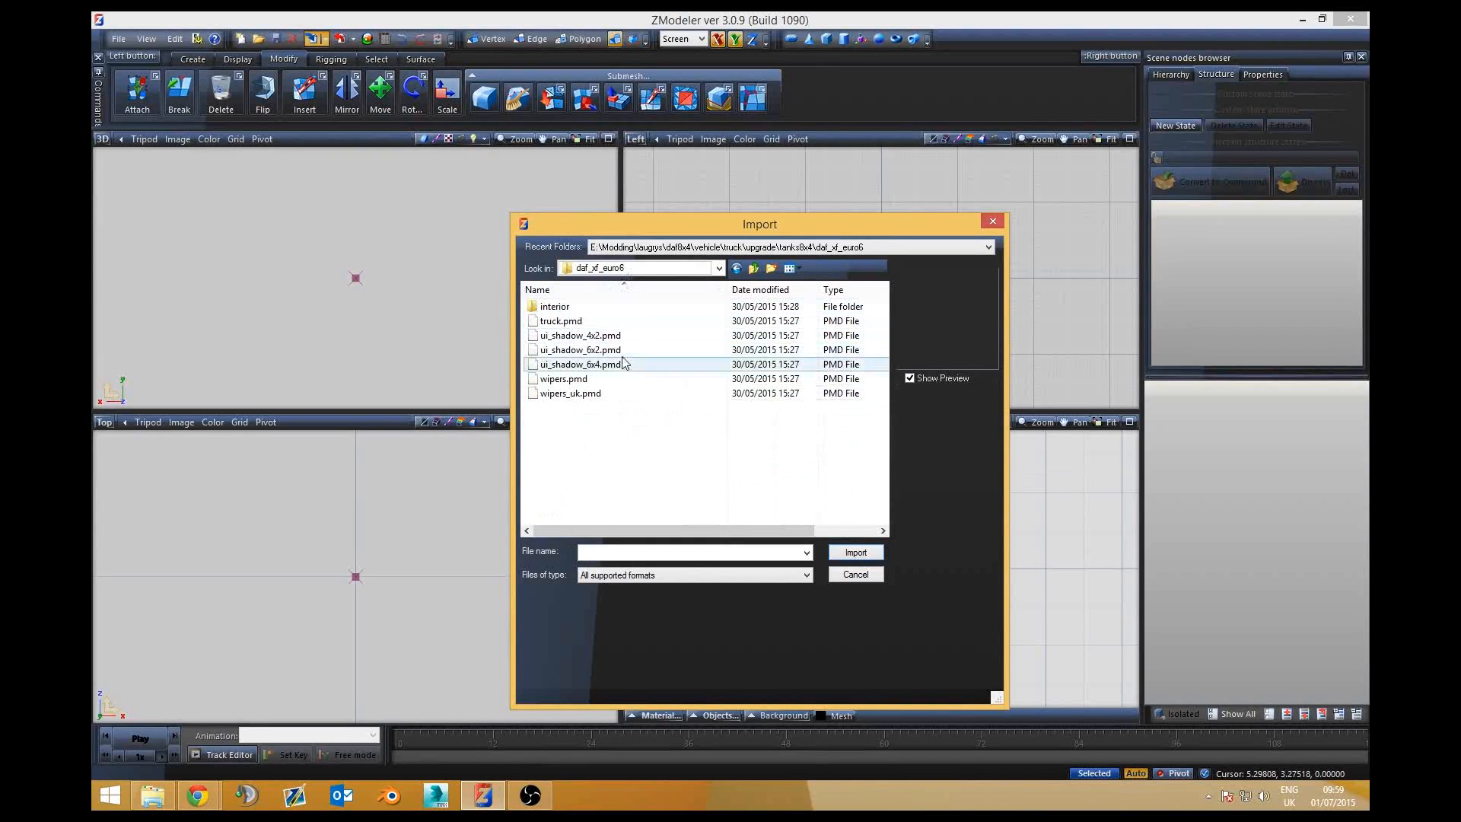
click(575, 322)
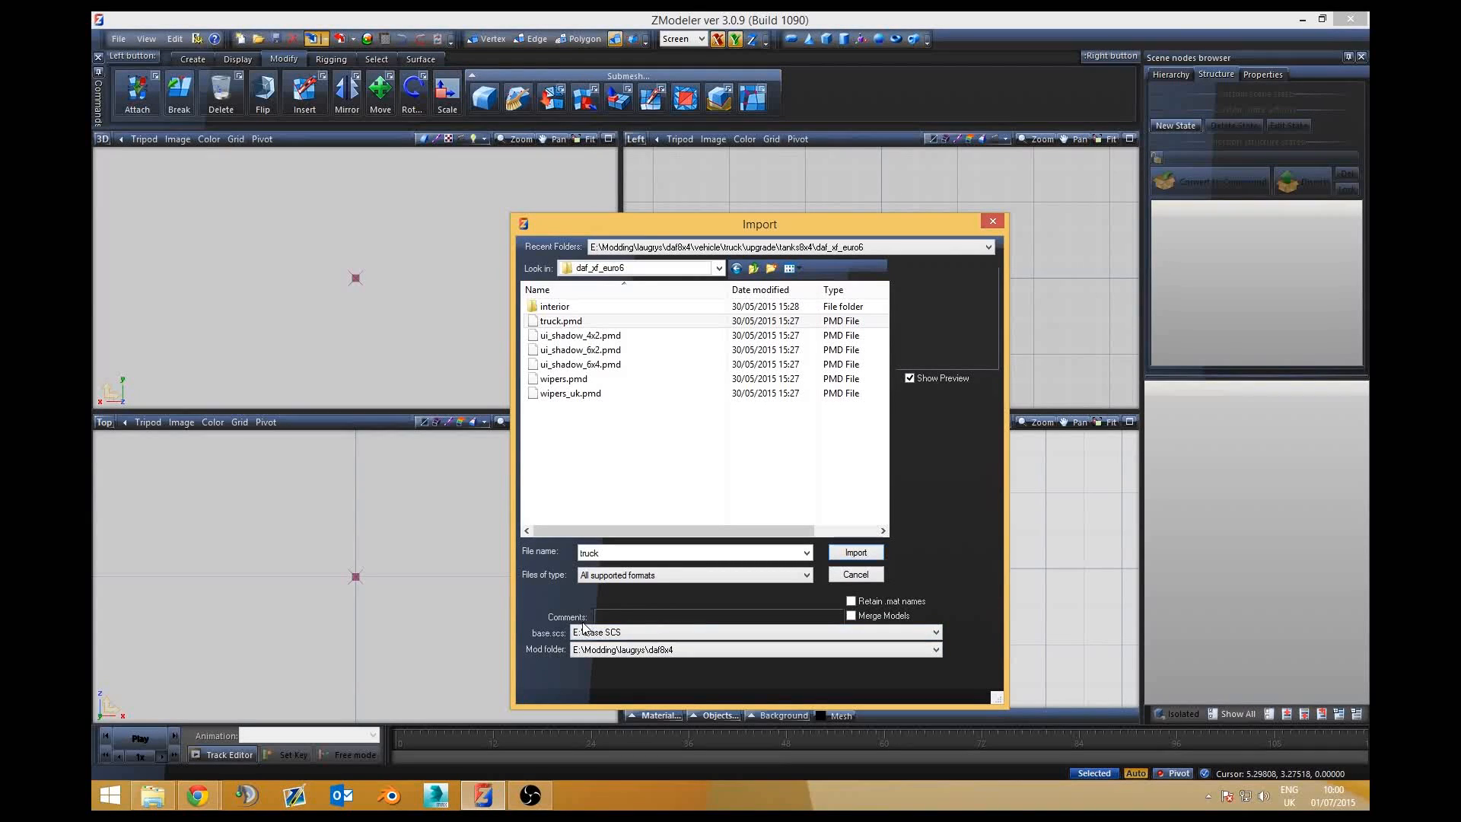
click(602, 649)
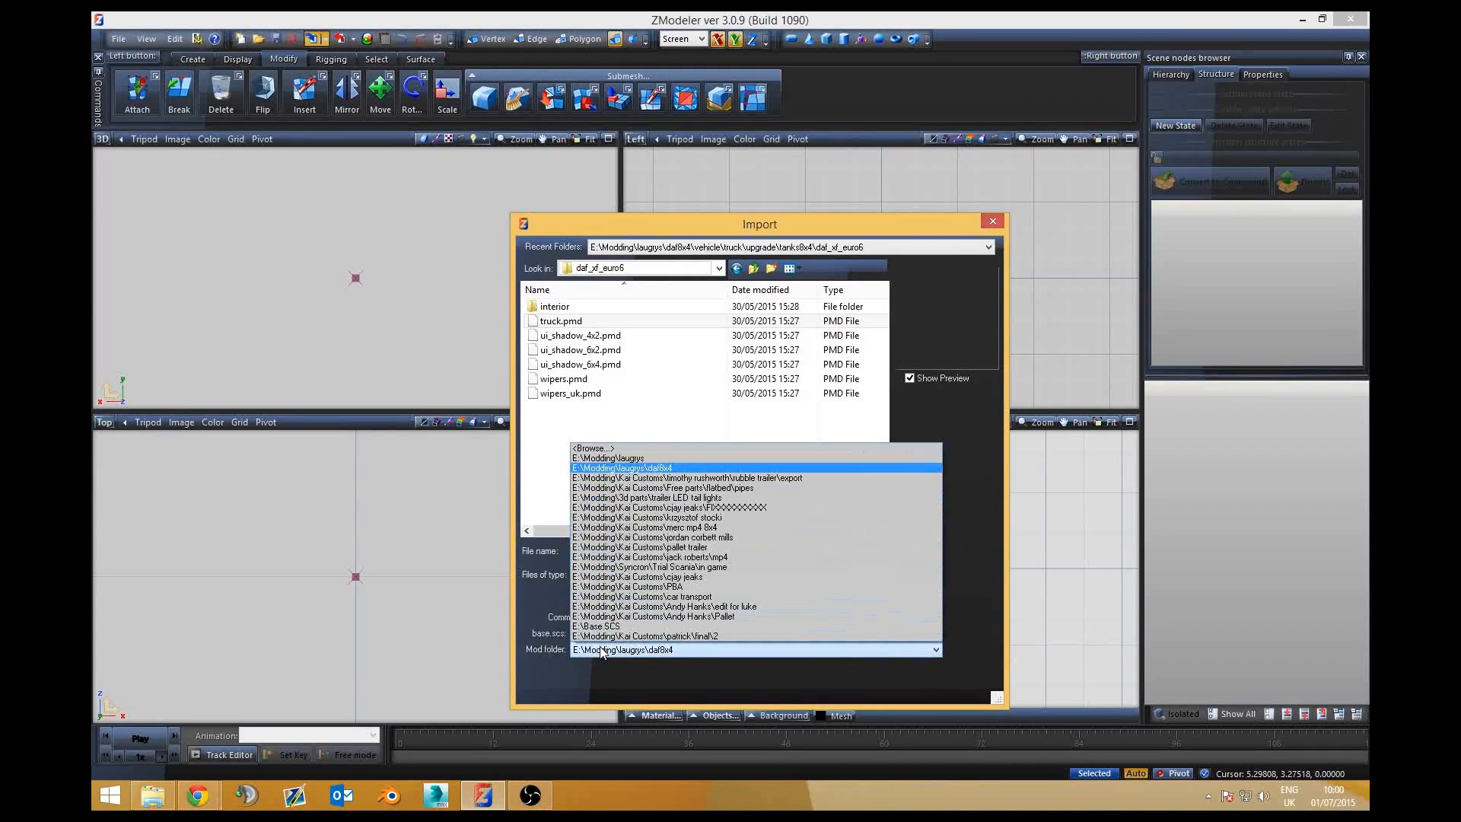
click(603, 649)
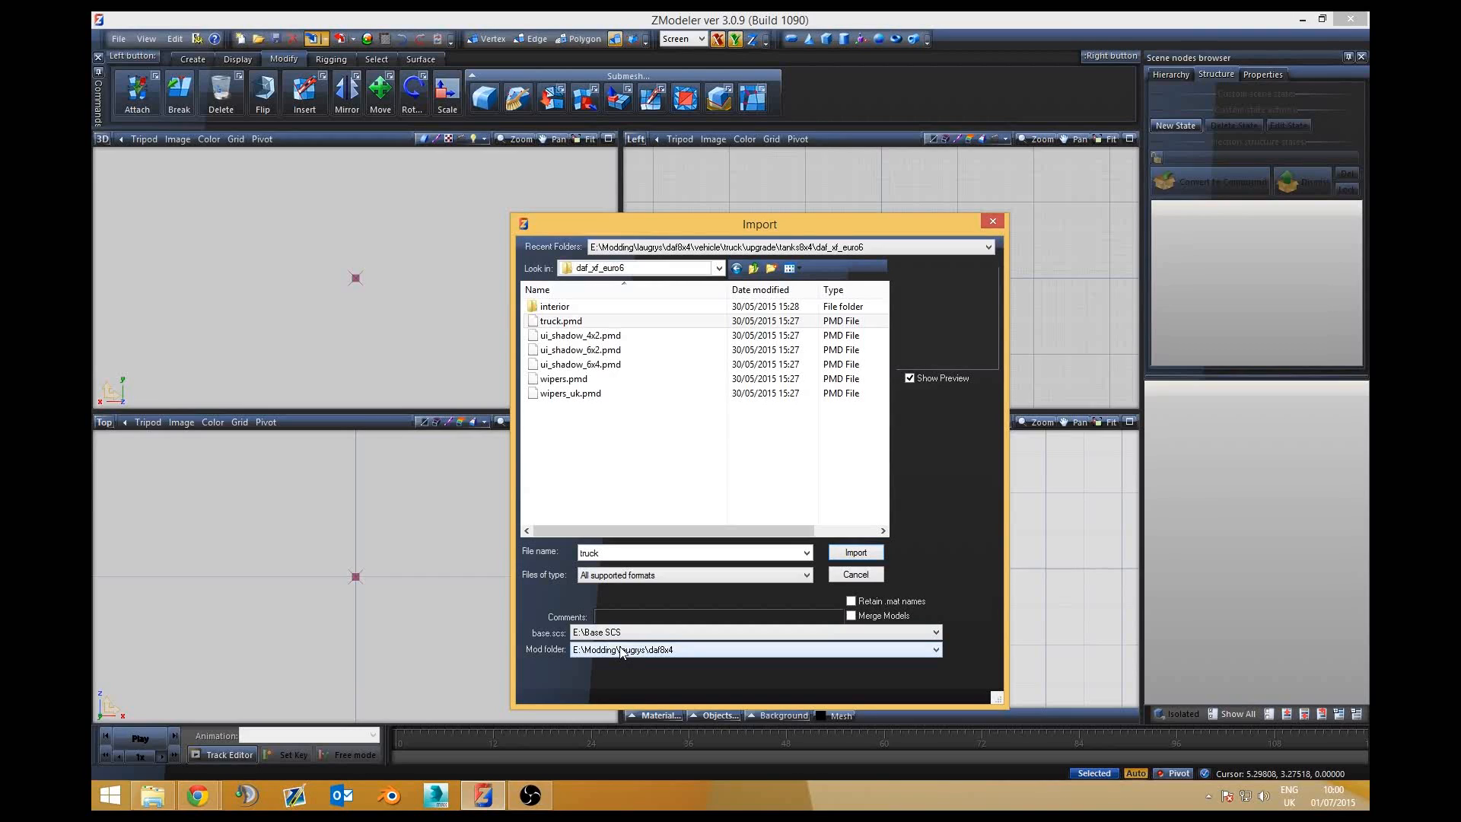
click(621, 651)
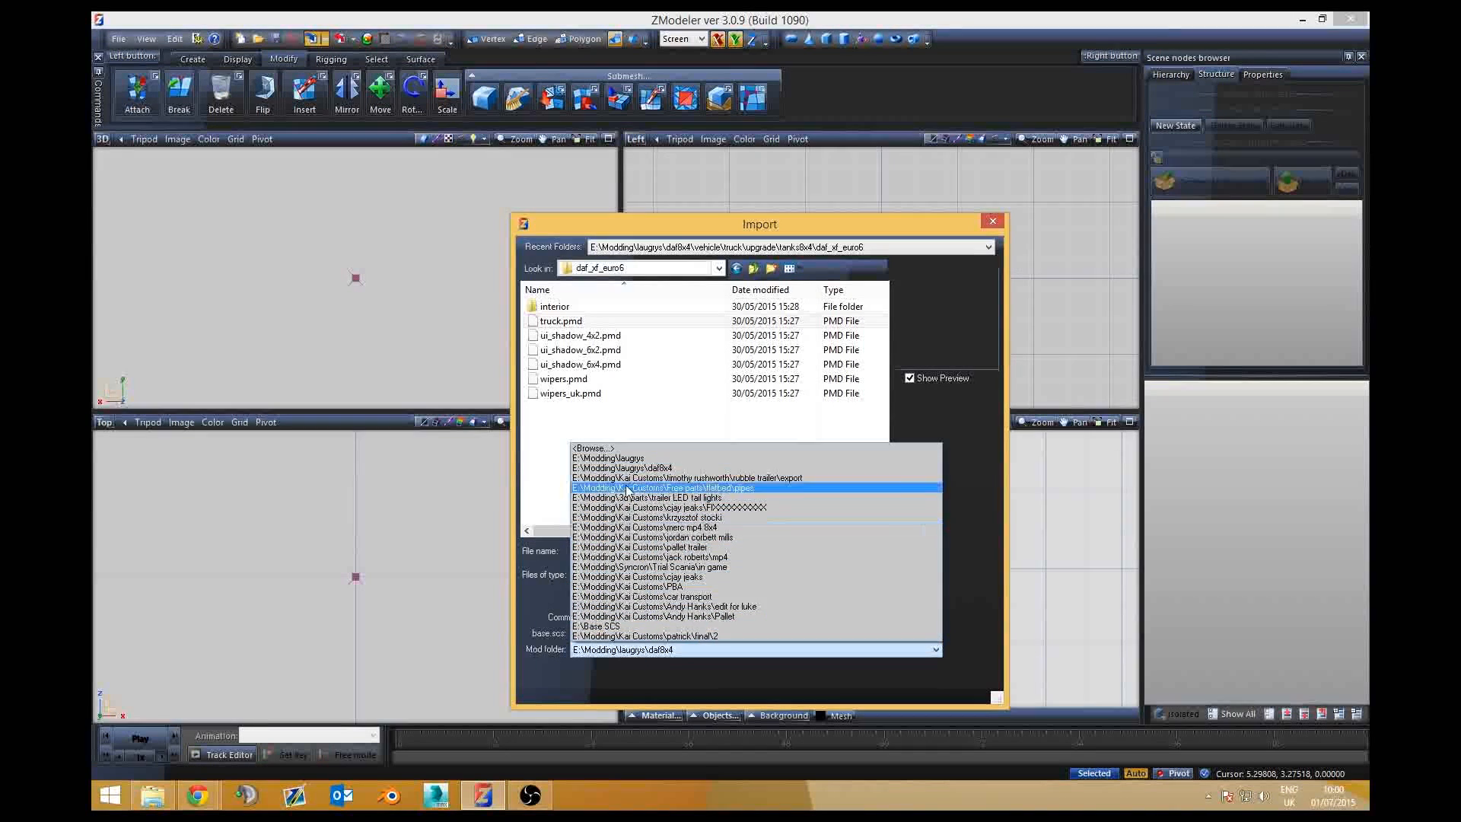
click(610, 645)
Step: Browse to E:\Base SCS for the base.scs location and set the mod folder to E:\Base SCS as well
click(612, 634)
click(609, 649)
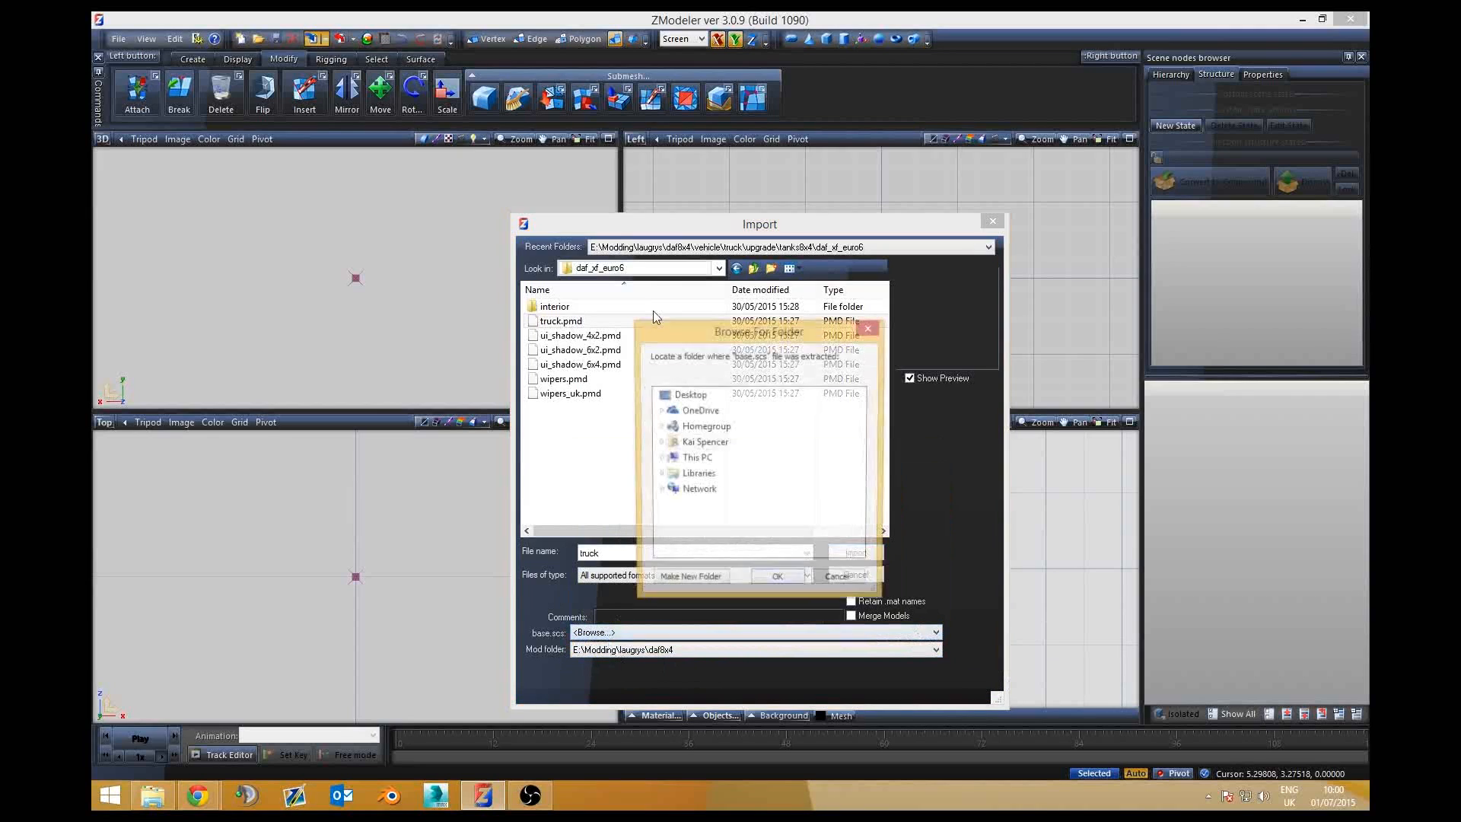
click(661, 458)
click(668, 554)
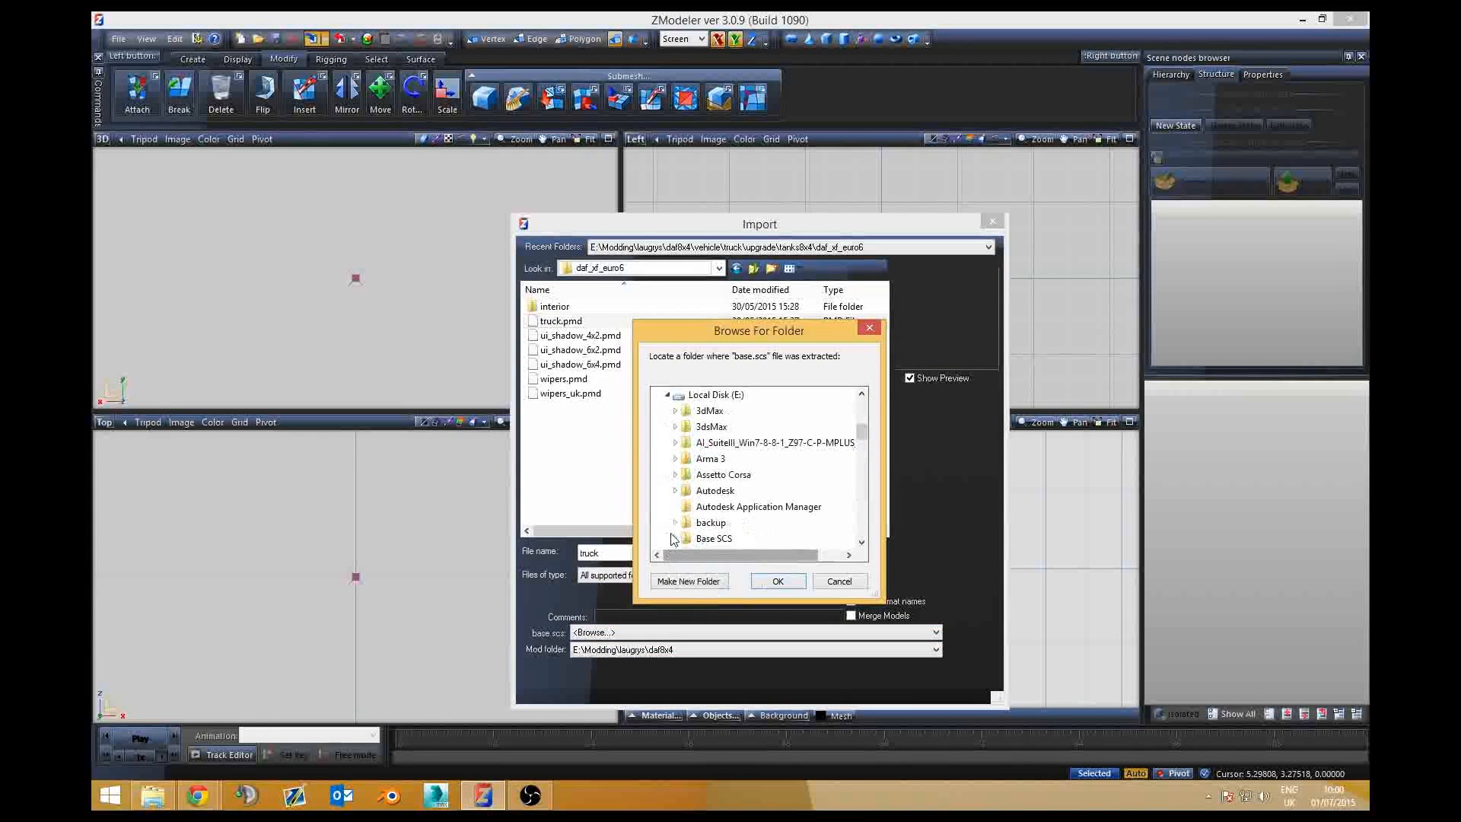
scroll(679, 512, down, 1)
click(694, 490)
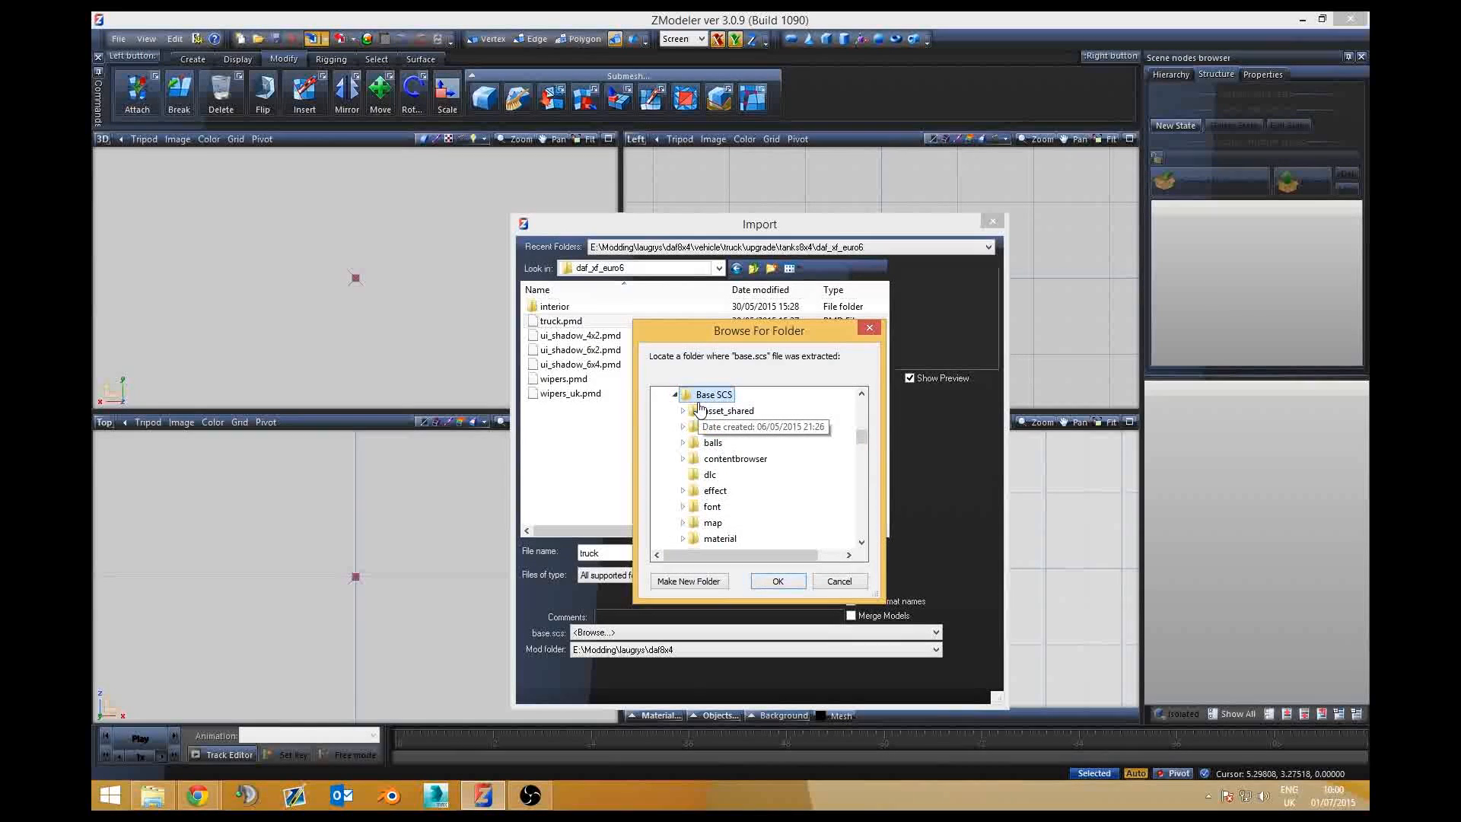
click(777, 581)
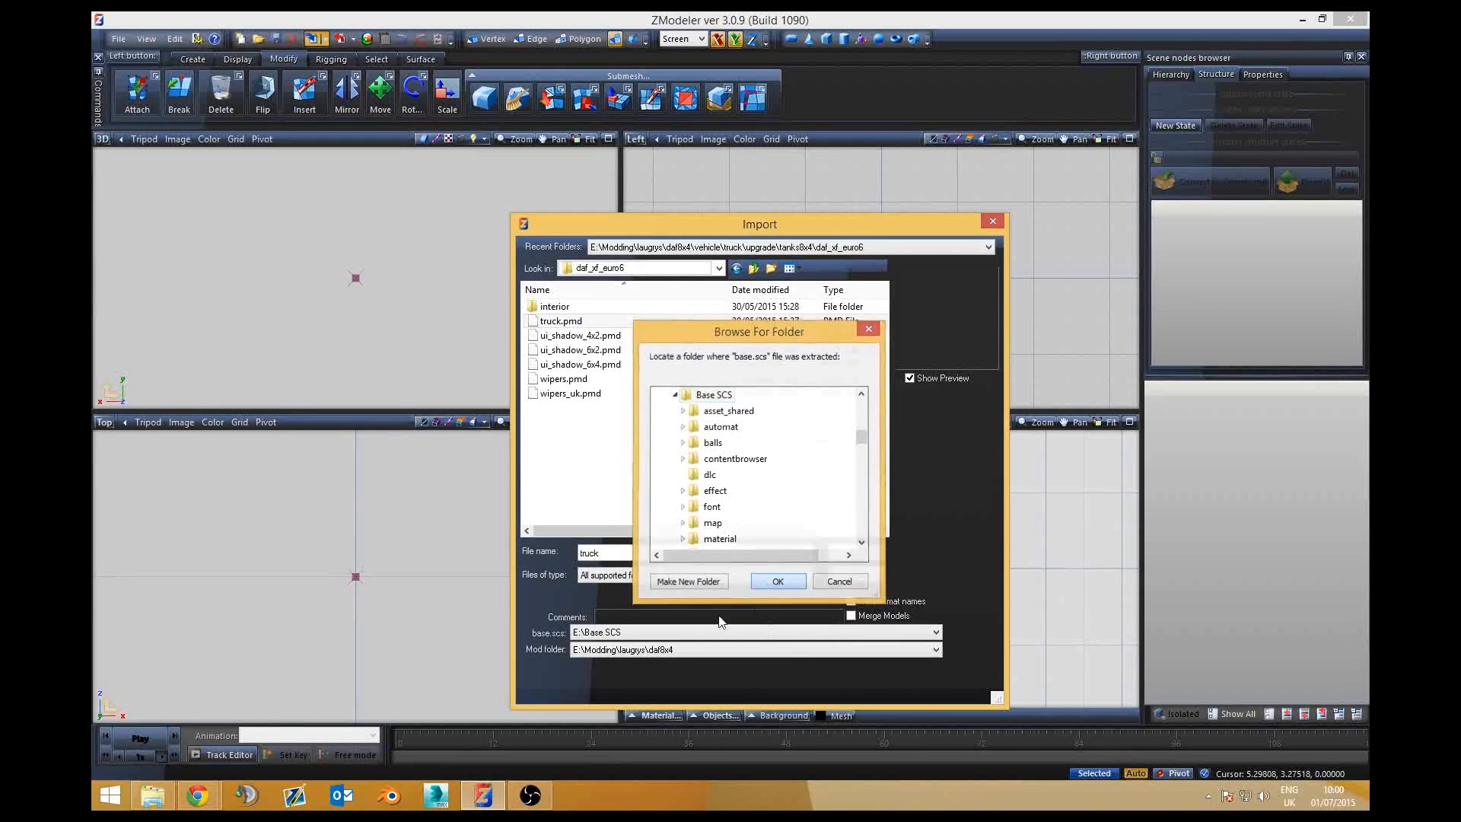
click(657, 651)
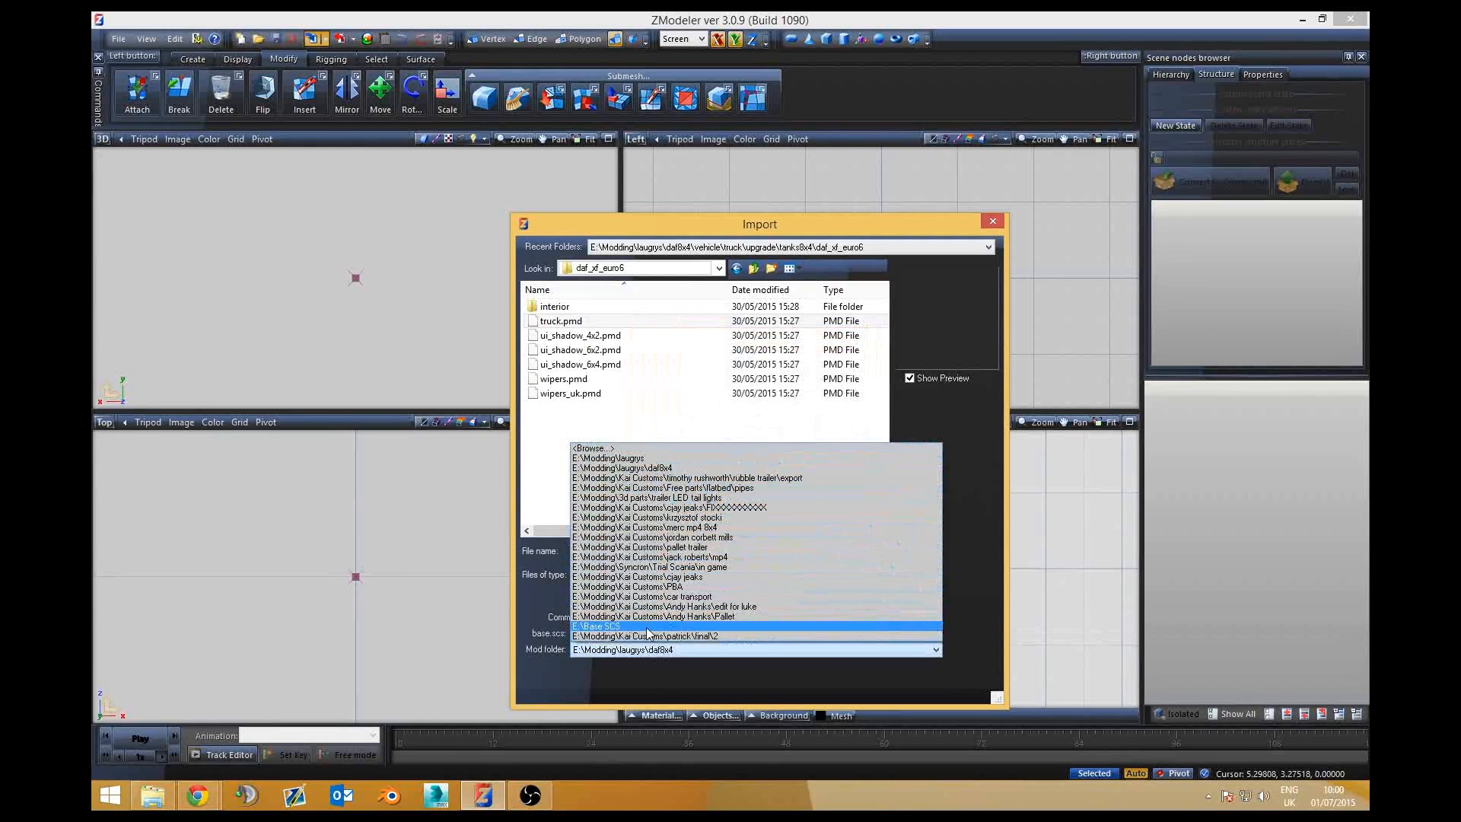
click(651, 637)
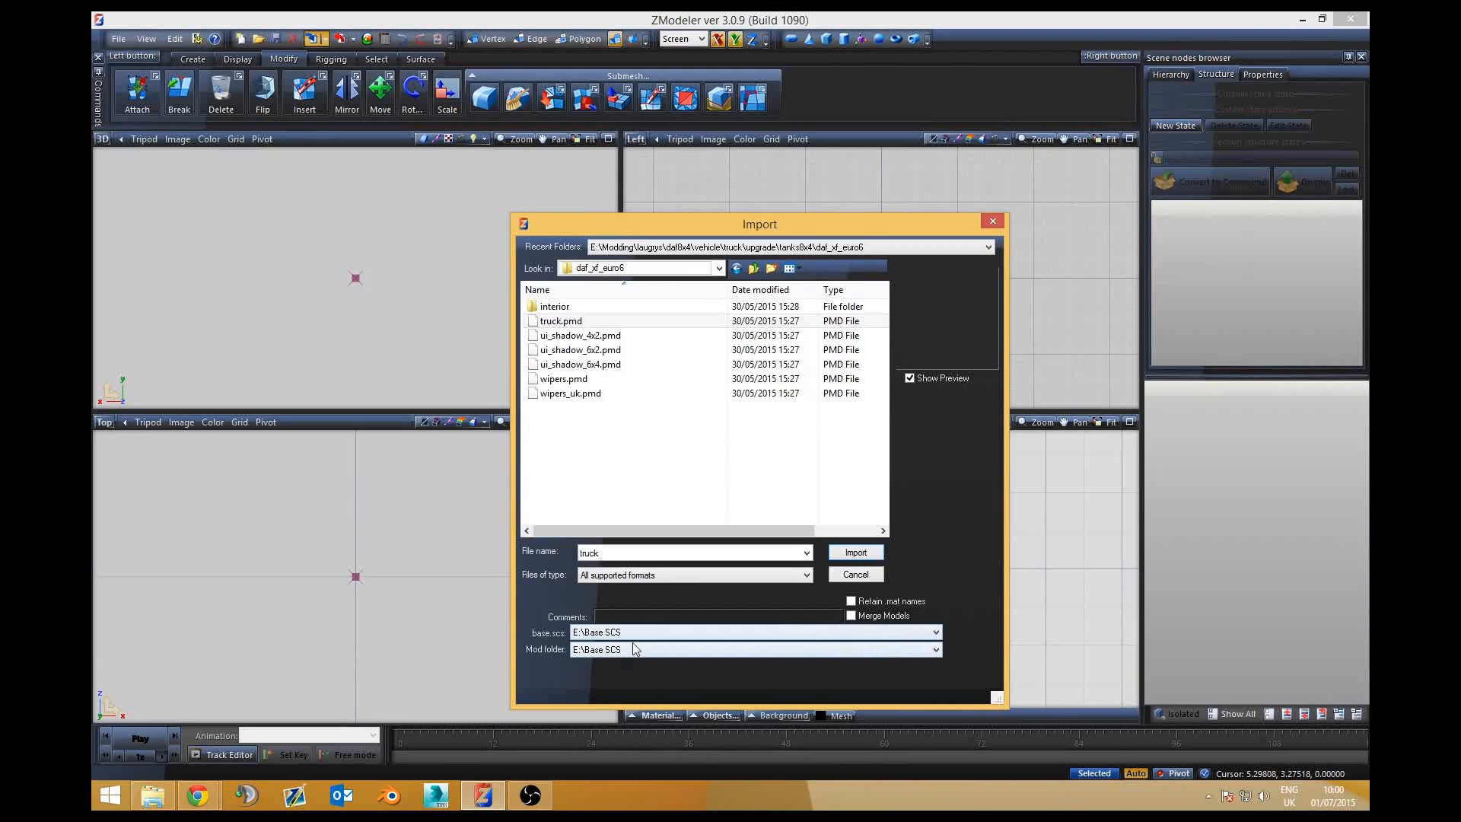
Step: Import truck.pmd from the daf_xf_euro6 folder and check the details of the logged texture error
click(573, 323)
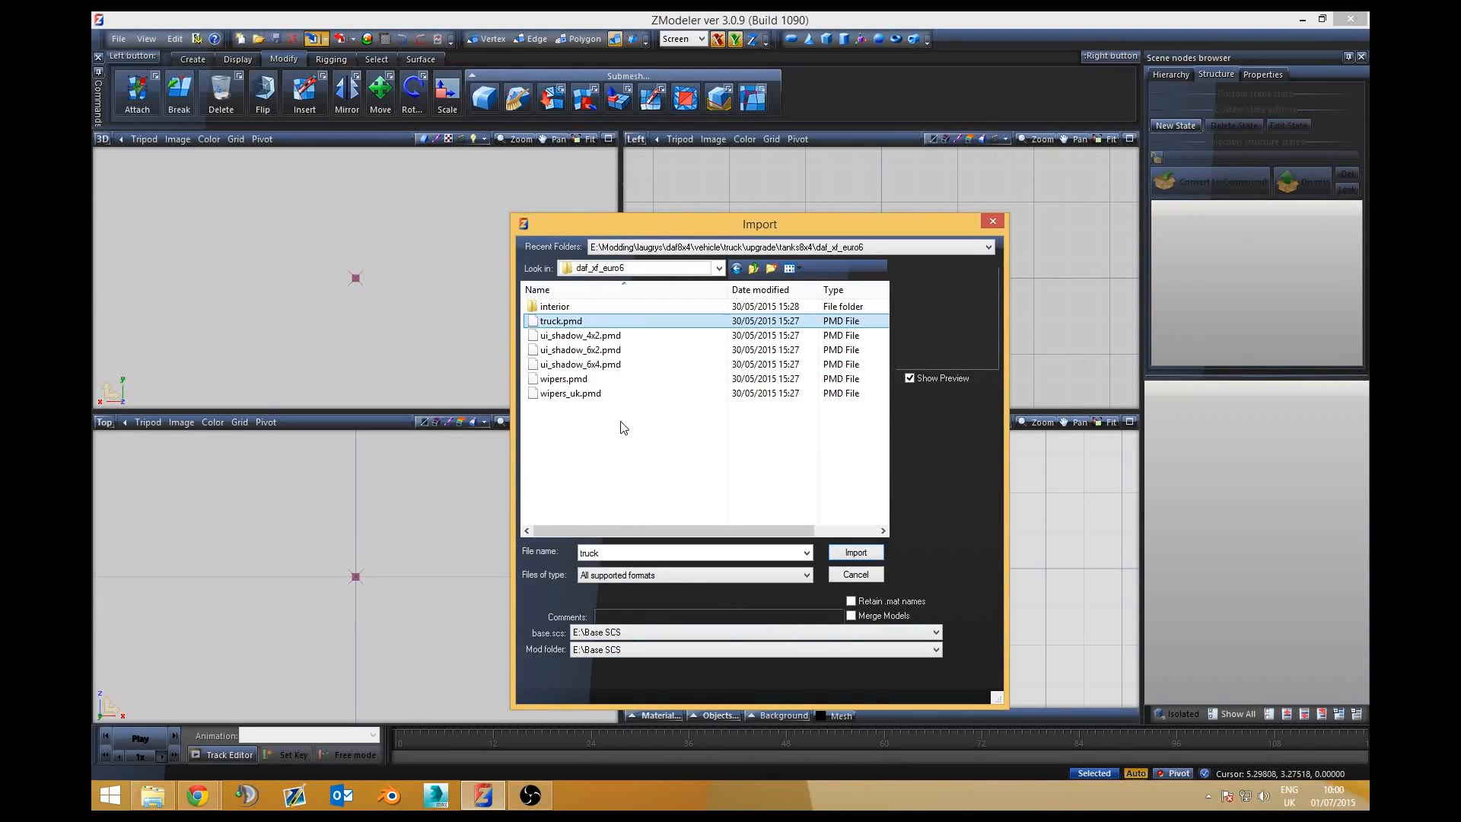
click(855, 553)
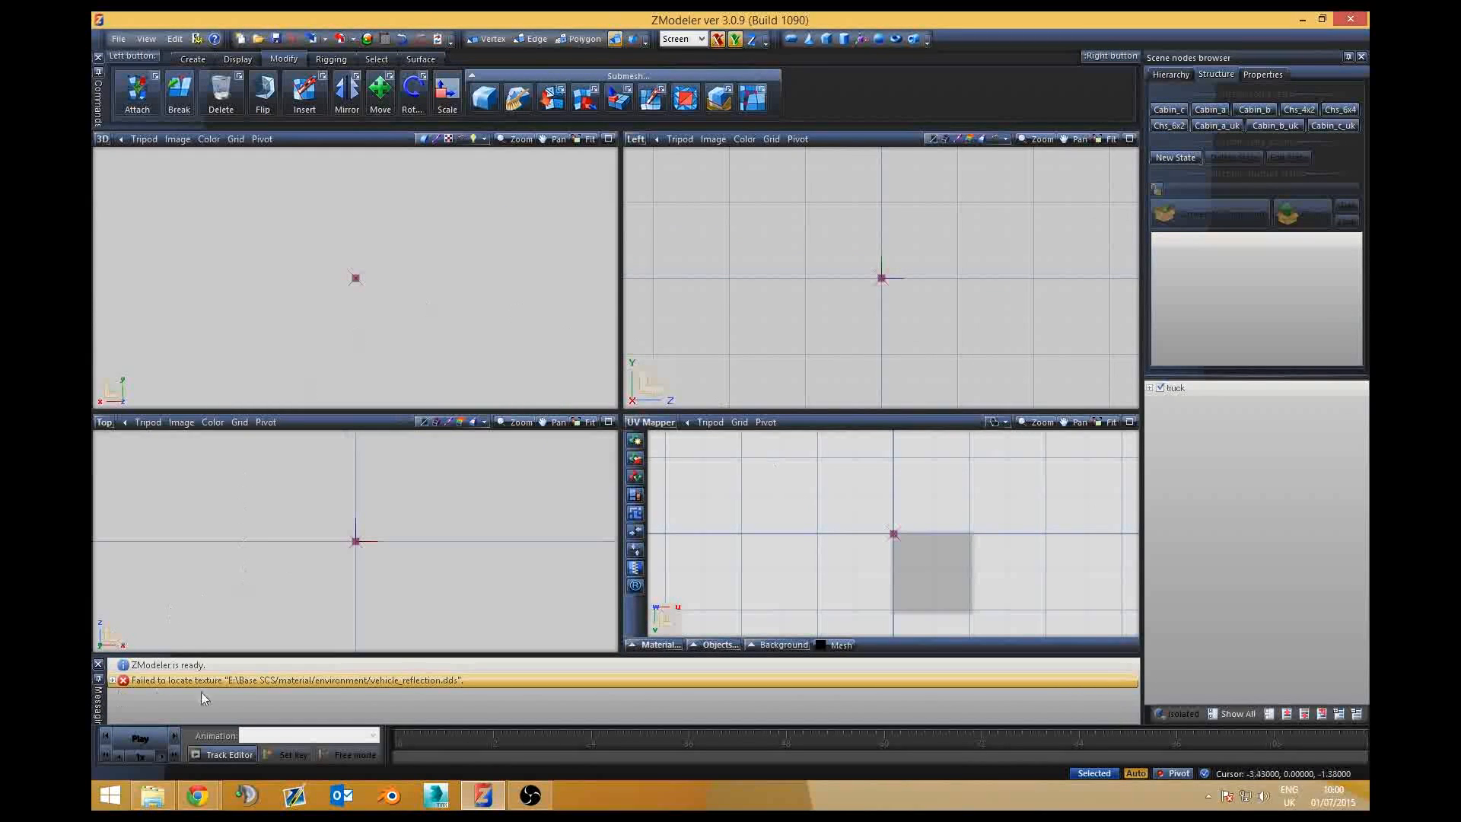
click(112, 679)
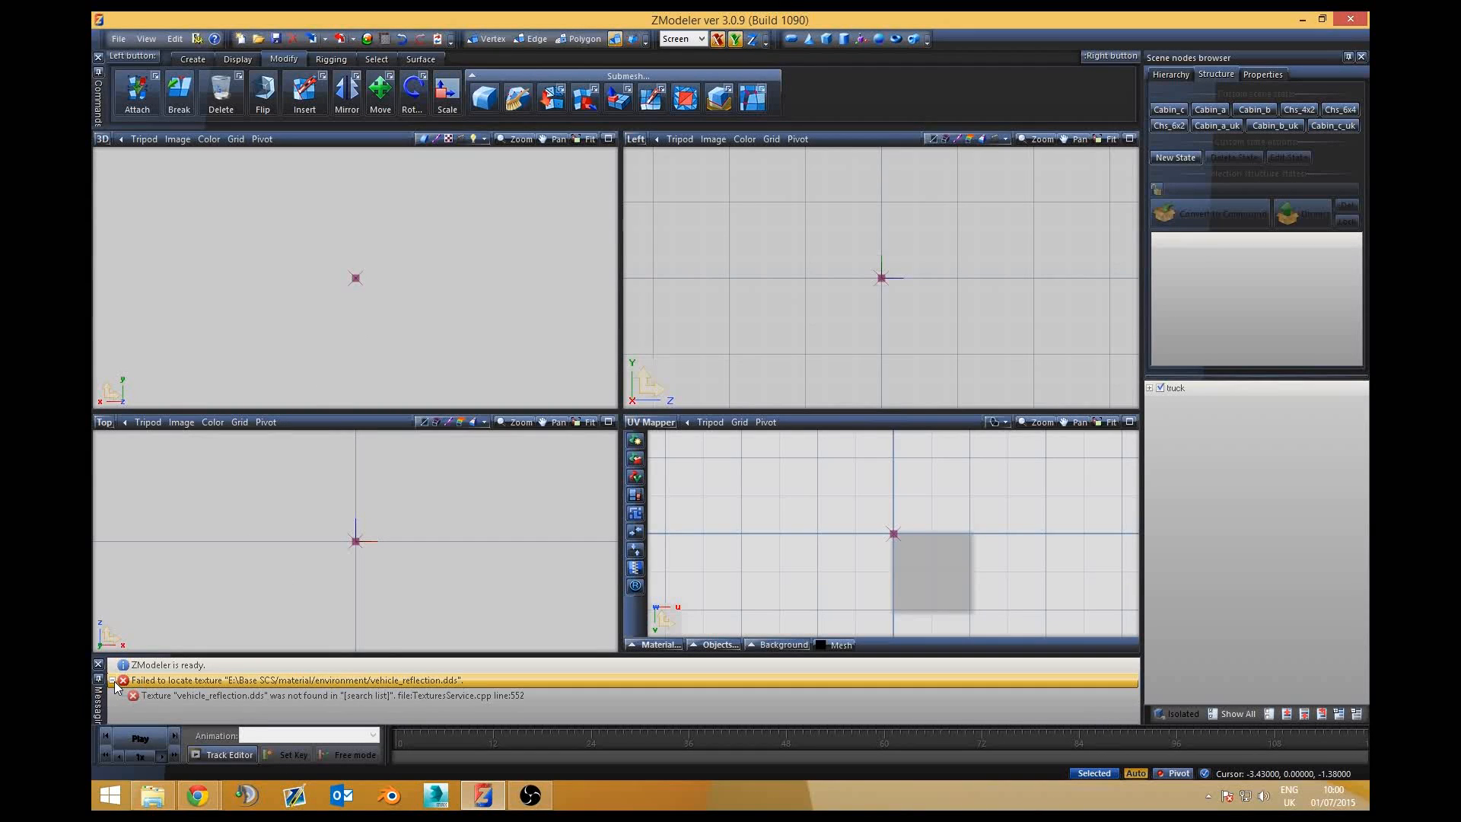
click(112, 680)
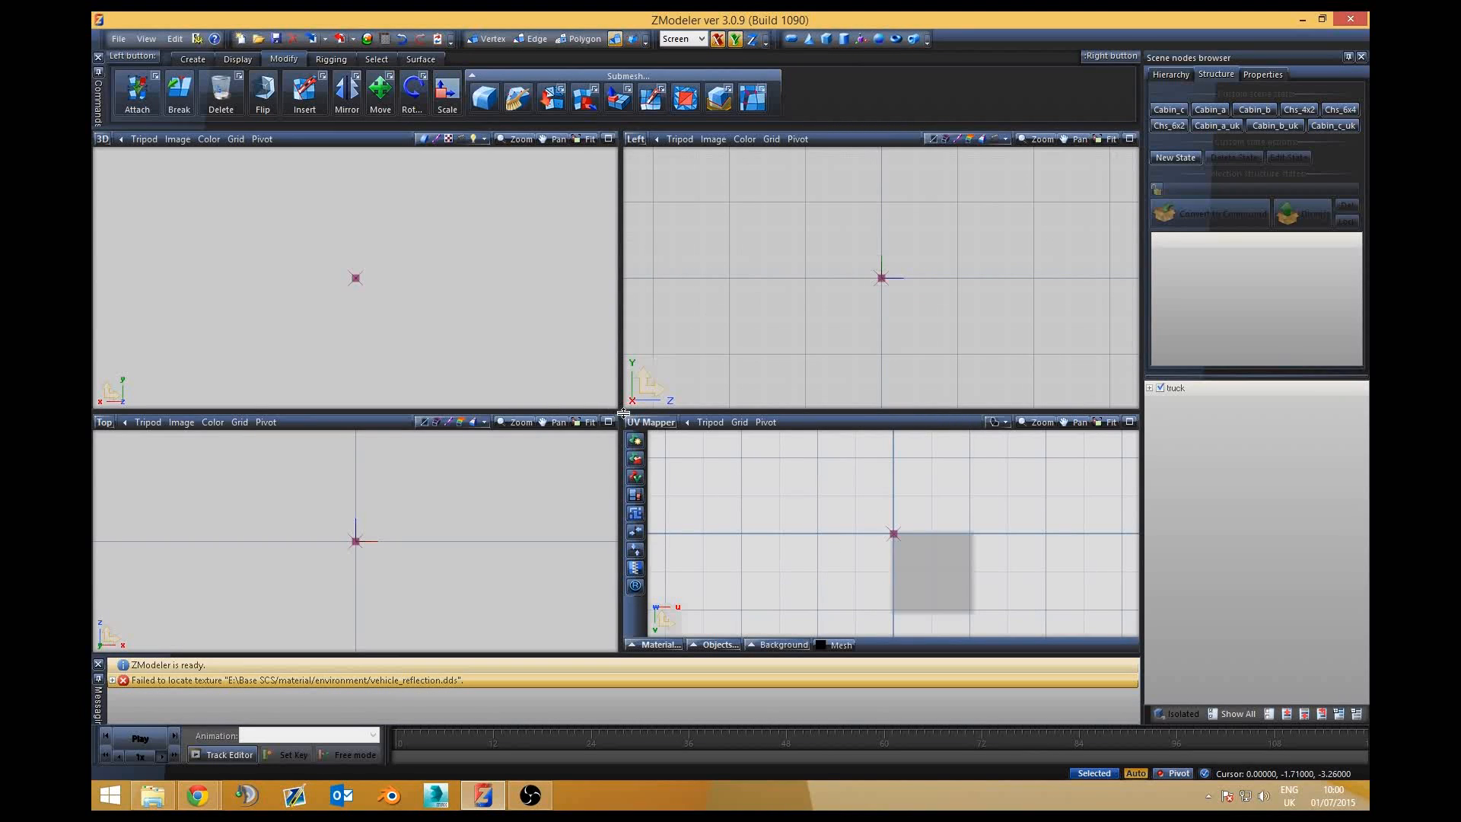
Step: Select the truck node and preview its Cabin_c and Cabin_a states in the 3D view
click(1189, 390)
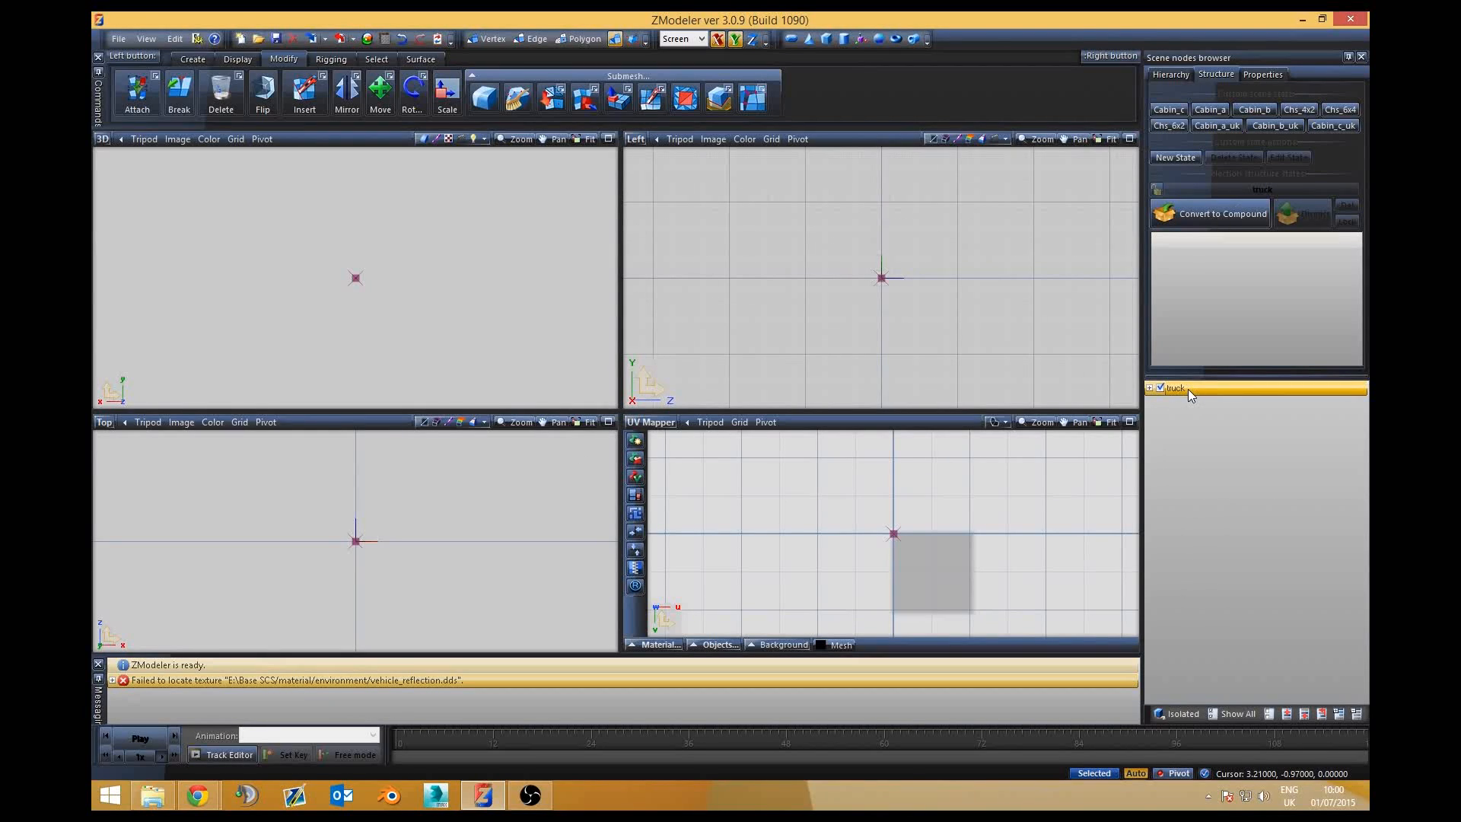
click(1150, 388)
click(1150, 388)
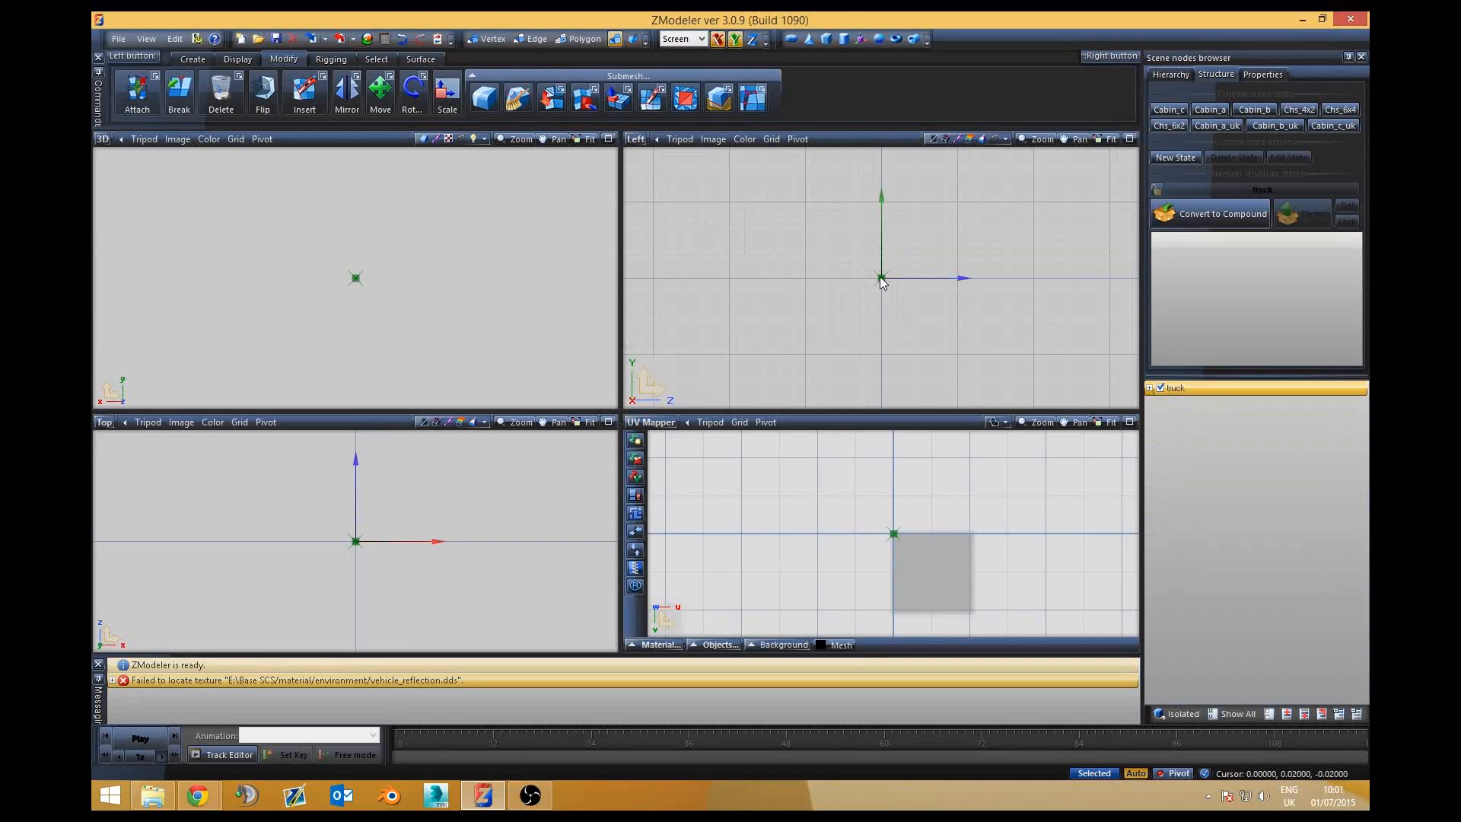
click(1171, 111)
middle_drag(461, 241, 465, 303)
click(1200, 108)
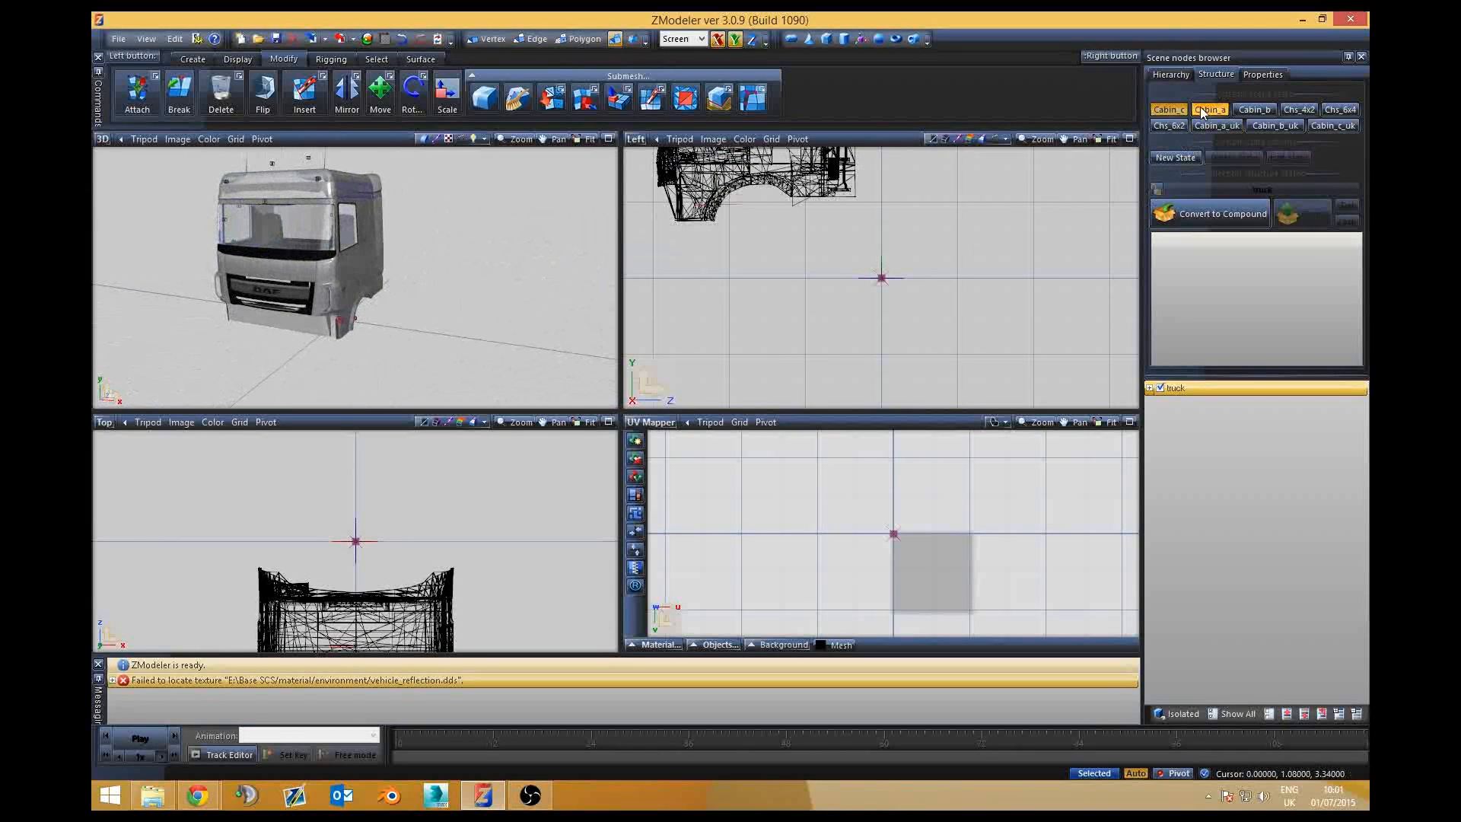
Step: Display the truck with the Cabin_b cabin state and the Chs_4x2 chassis state
click(1249, 111)
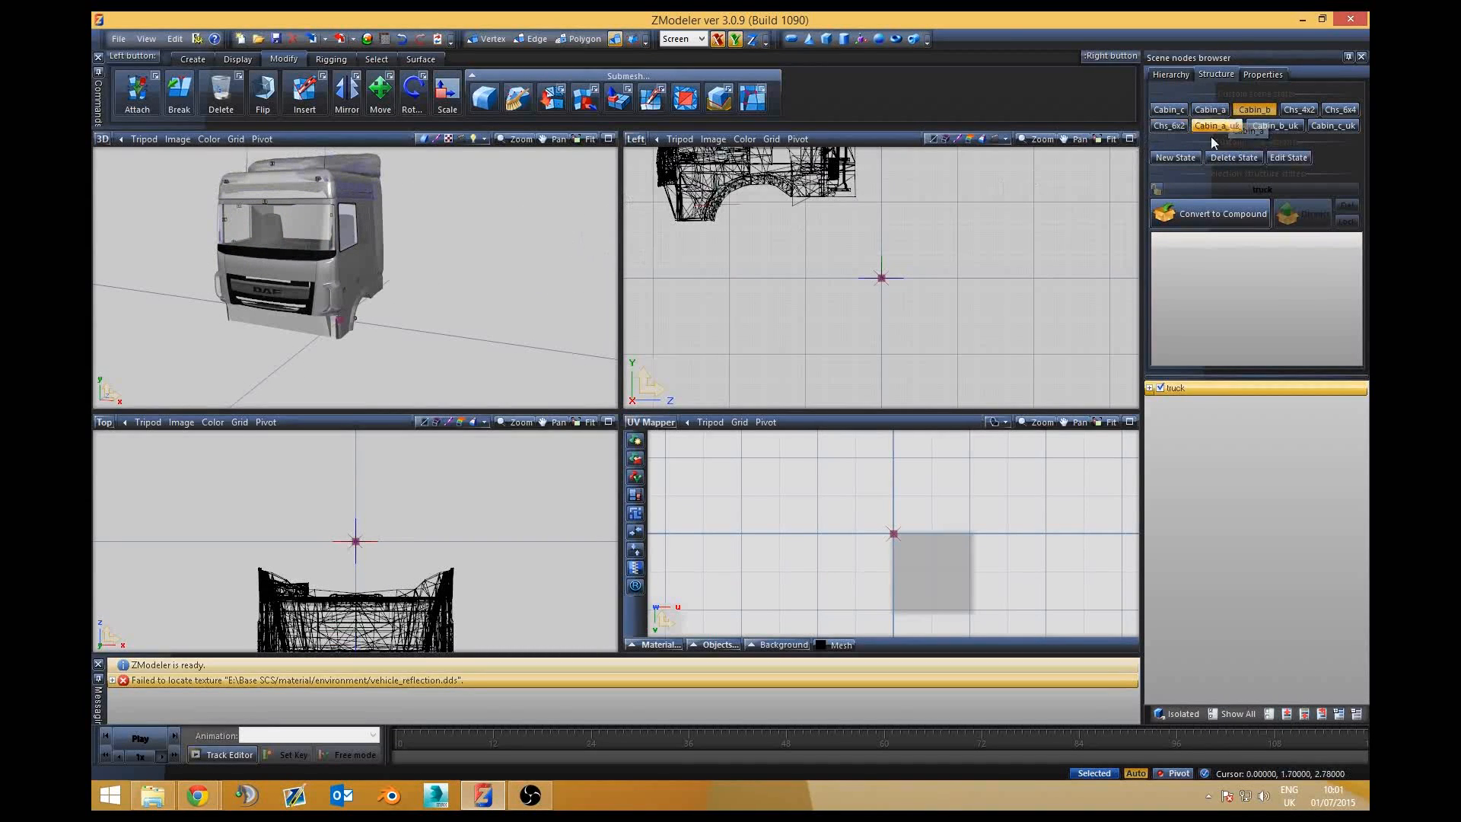
click(1292, 109)
click(1255, 109)
mouse_move(568, 281)
middle_down()
mouse_move(522, 271)
mouse_move(561, 276)
middle_up()
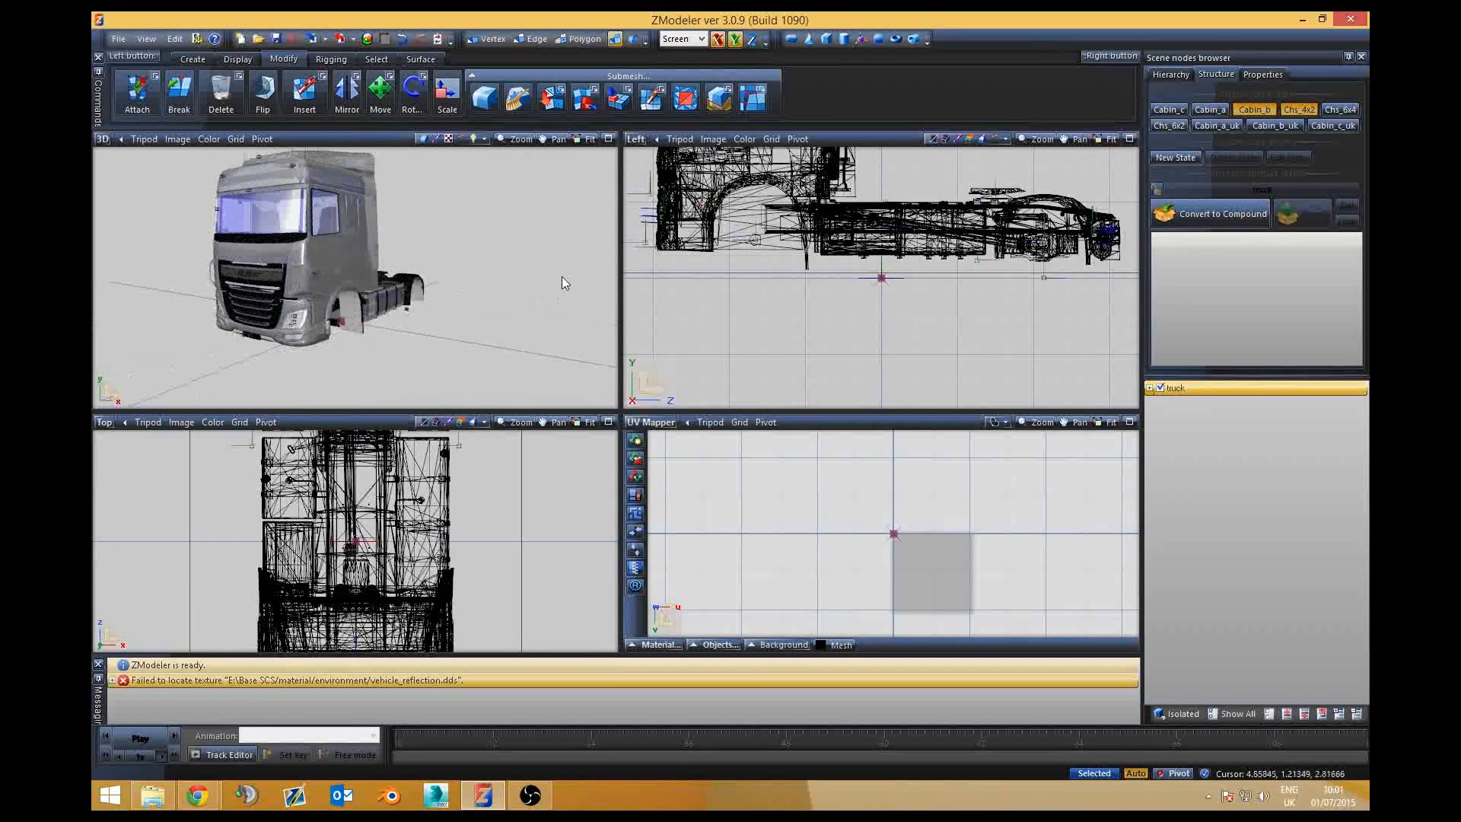
click(1226, 128)
click(1280, 128)
click(1216, 129)
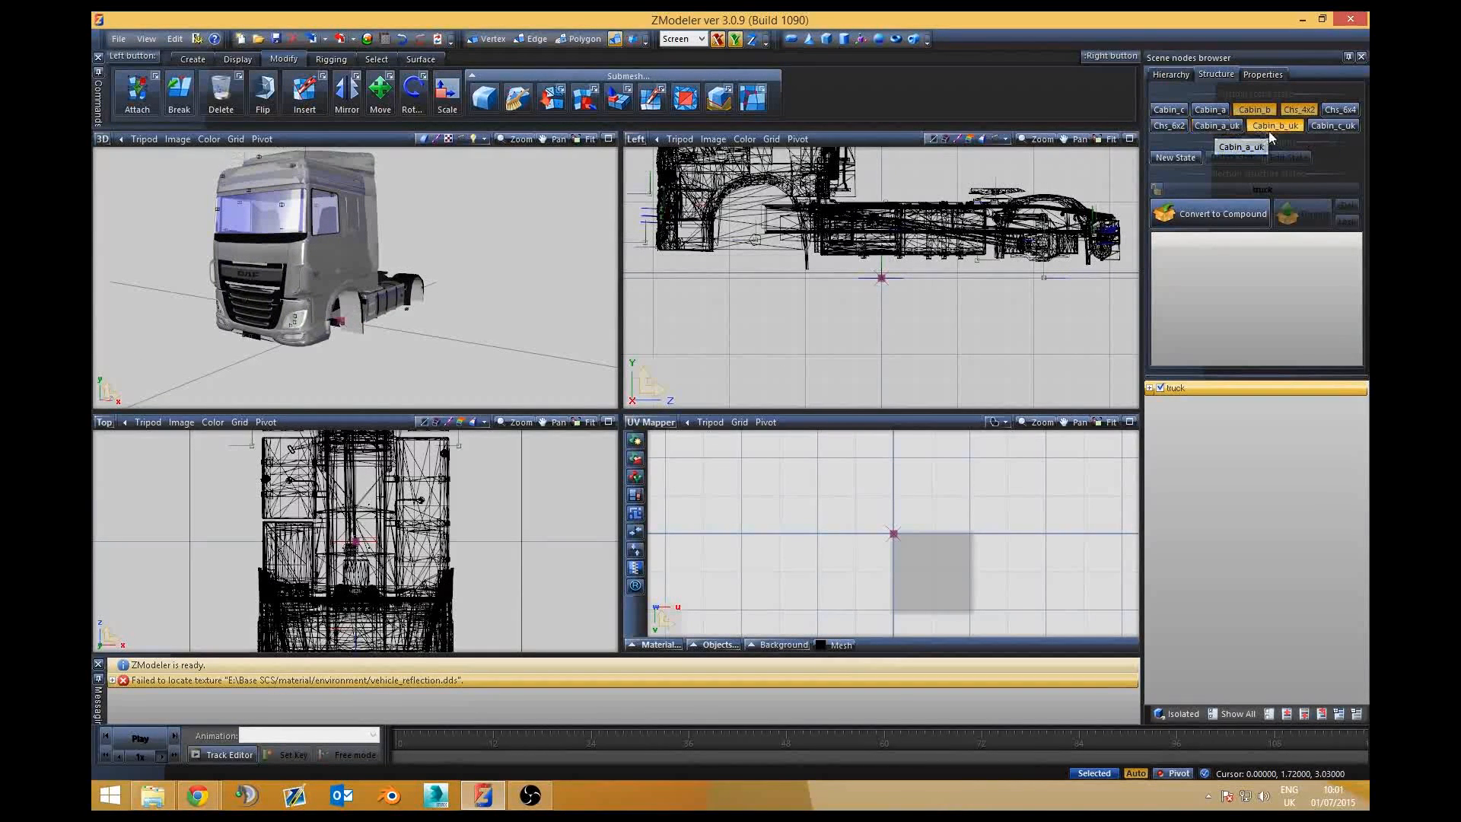
Step: Close the message log and examine the assembled truck's side and front in the 3D view
middle_drag(202, 286, 310, 345)
click(98, 664)
scroll(314, 350, up, 6)
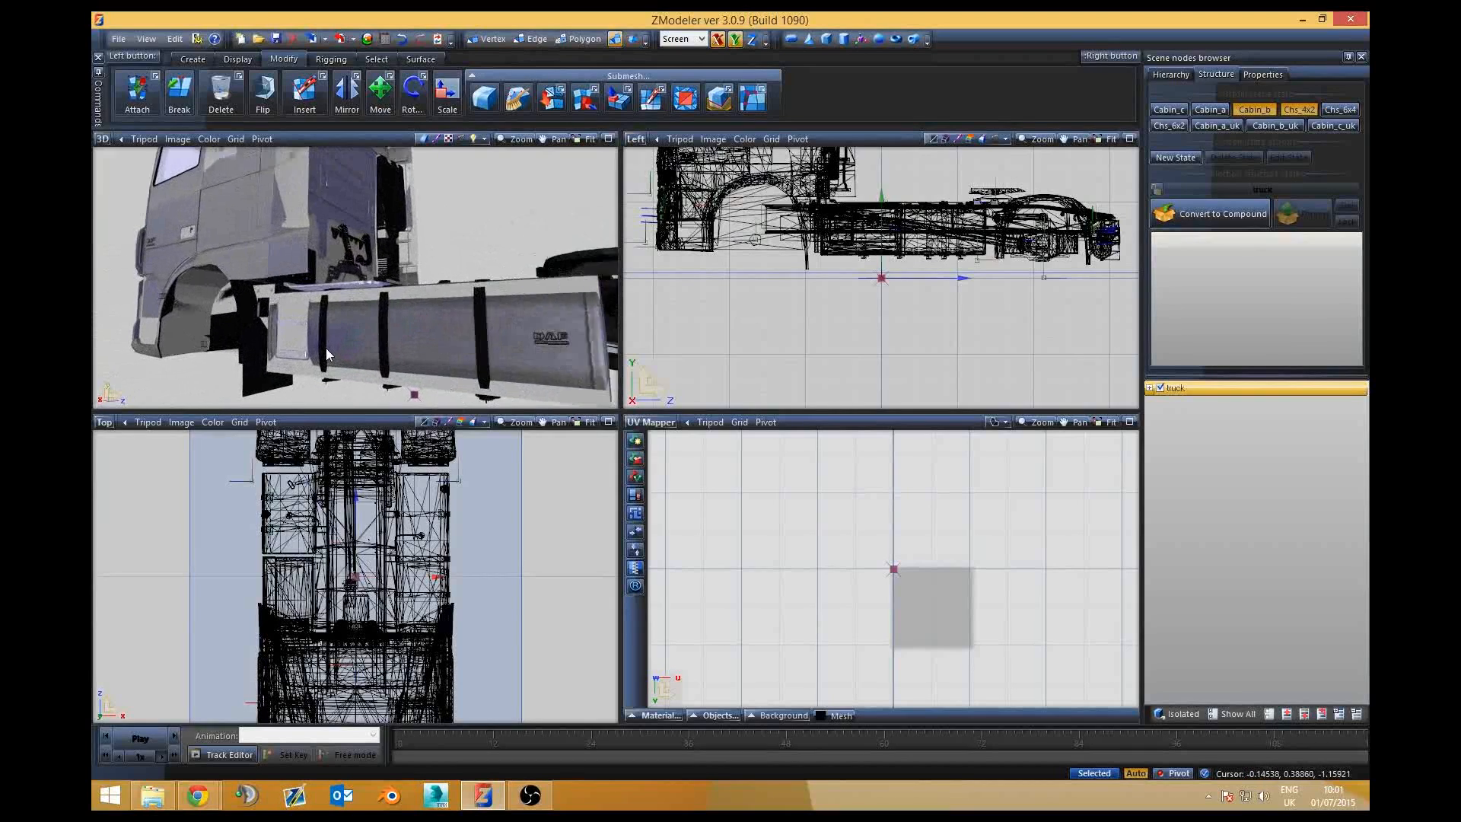
scroll(326, 349, down, 4)
middle_drag(318, 325, 453, 341)
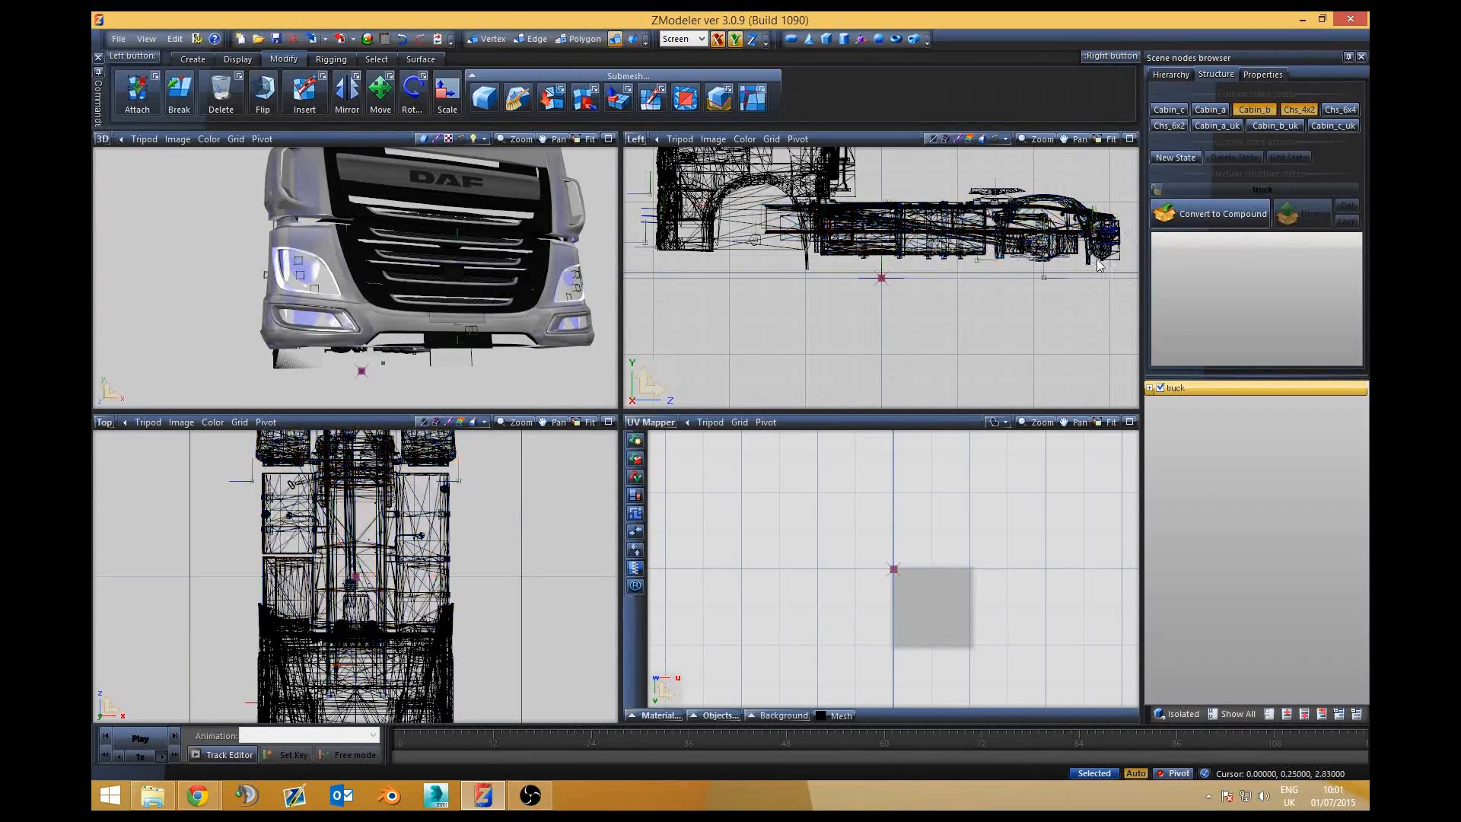
Step: Leave the export without saving and switch to File Explorer to open the vehicle\truck folder inside Base SCS
click(342, 39)
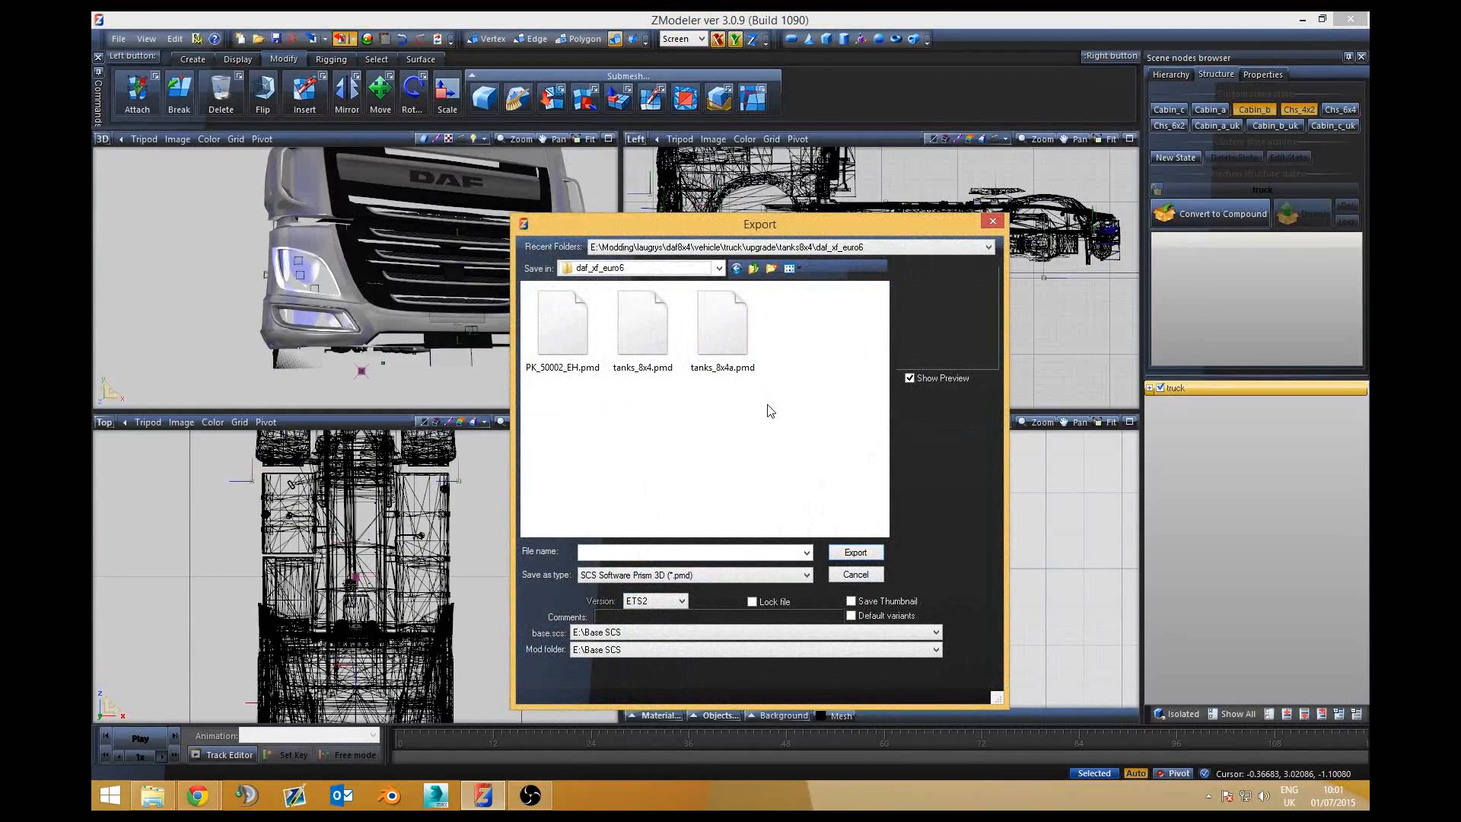
click(854, 575)
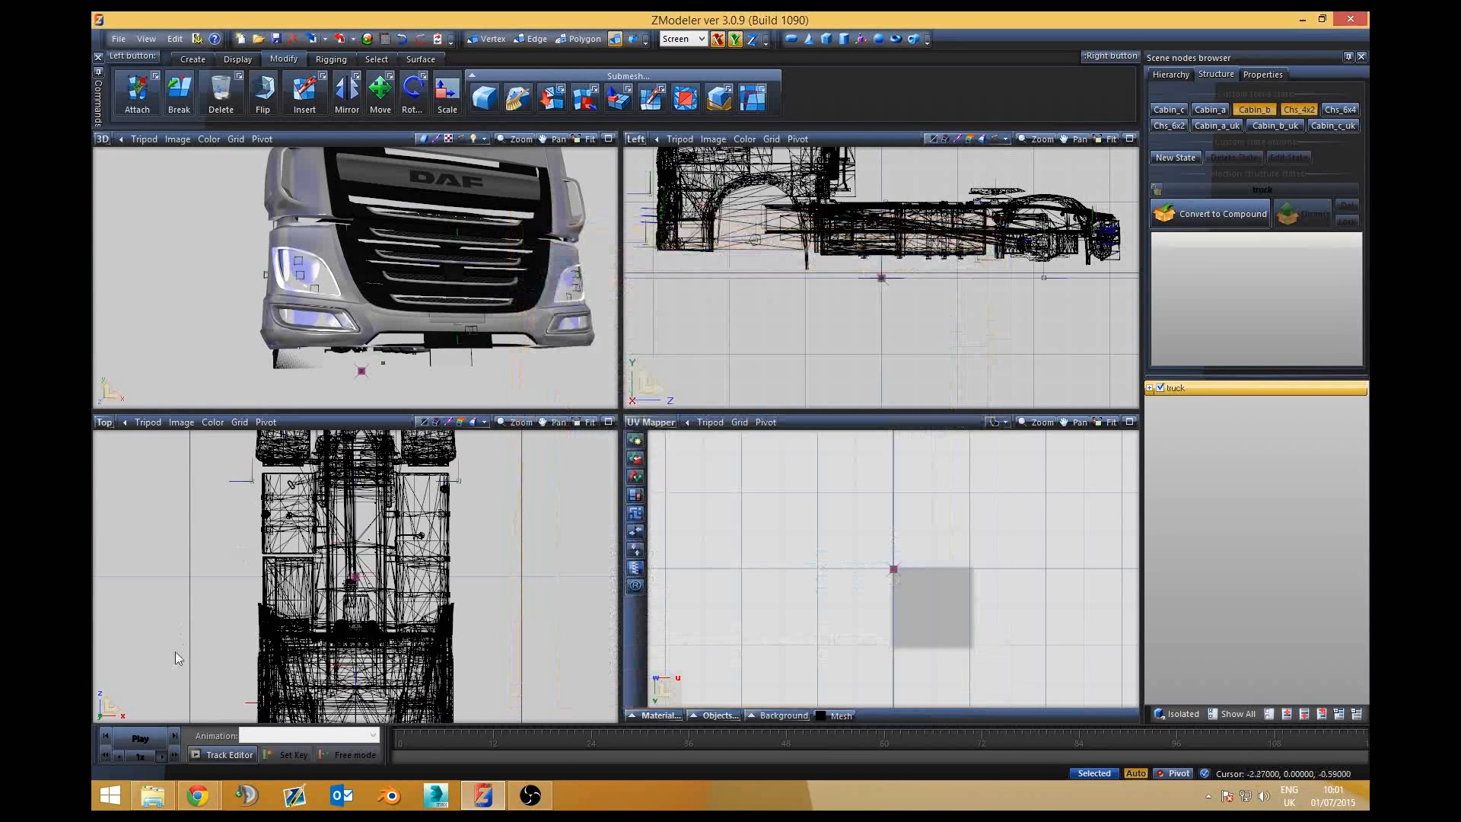
click(152, 795)
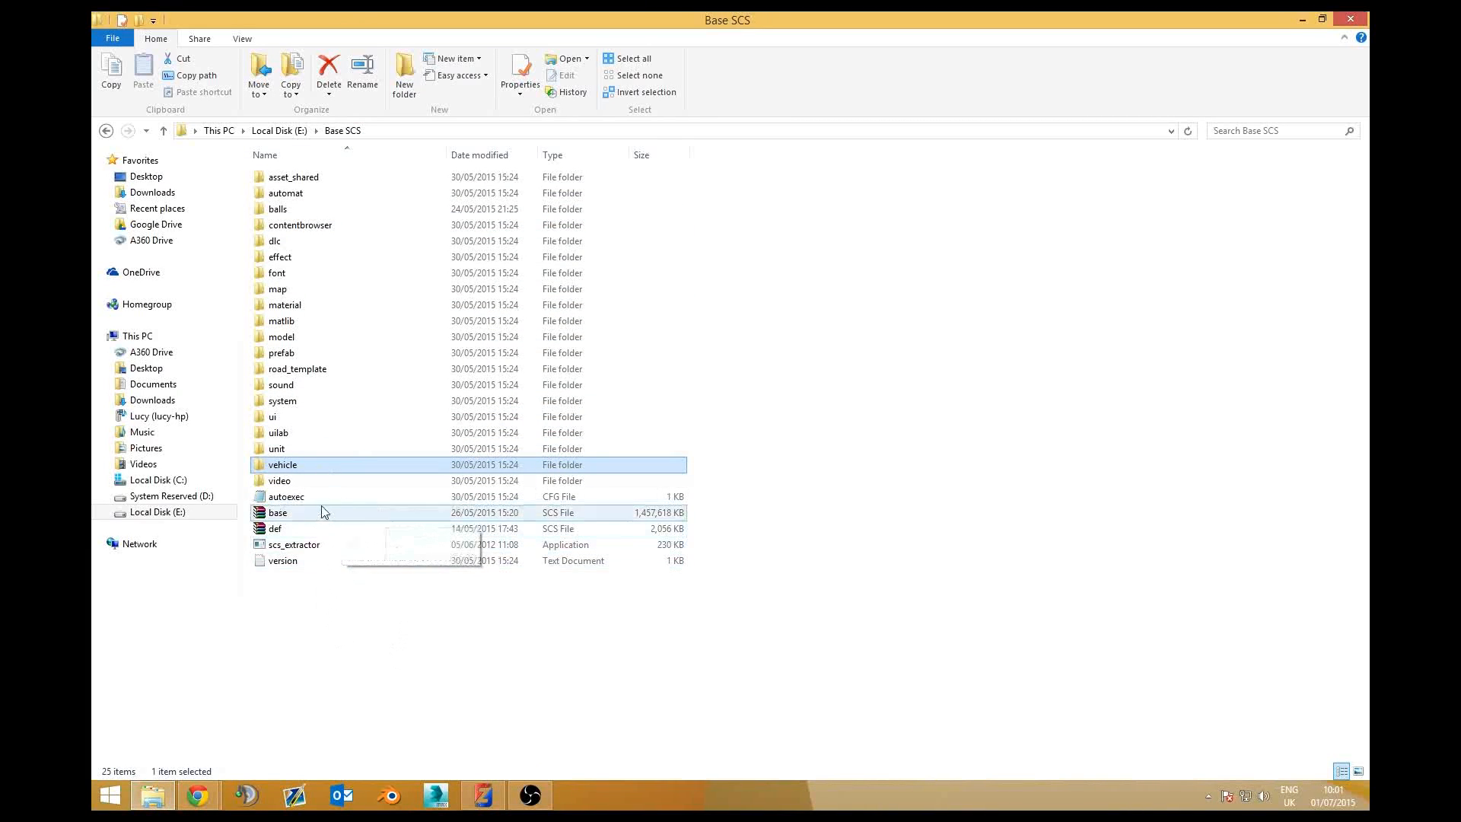
double_click(326, 467)
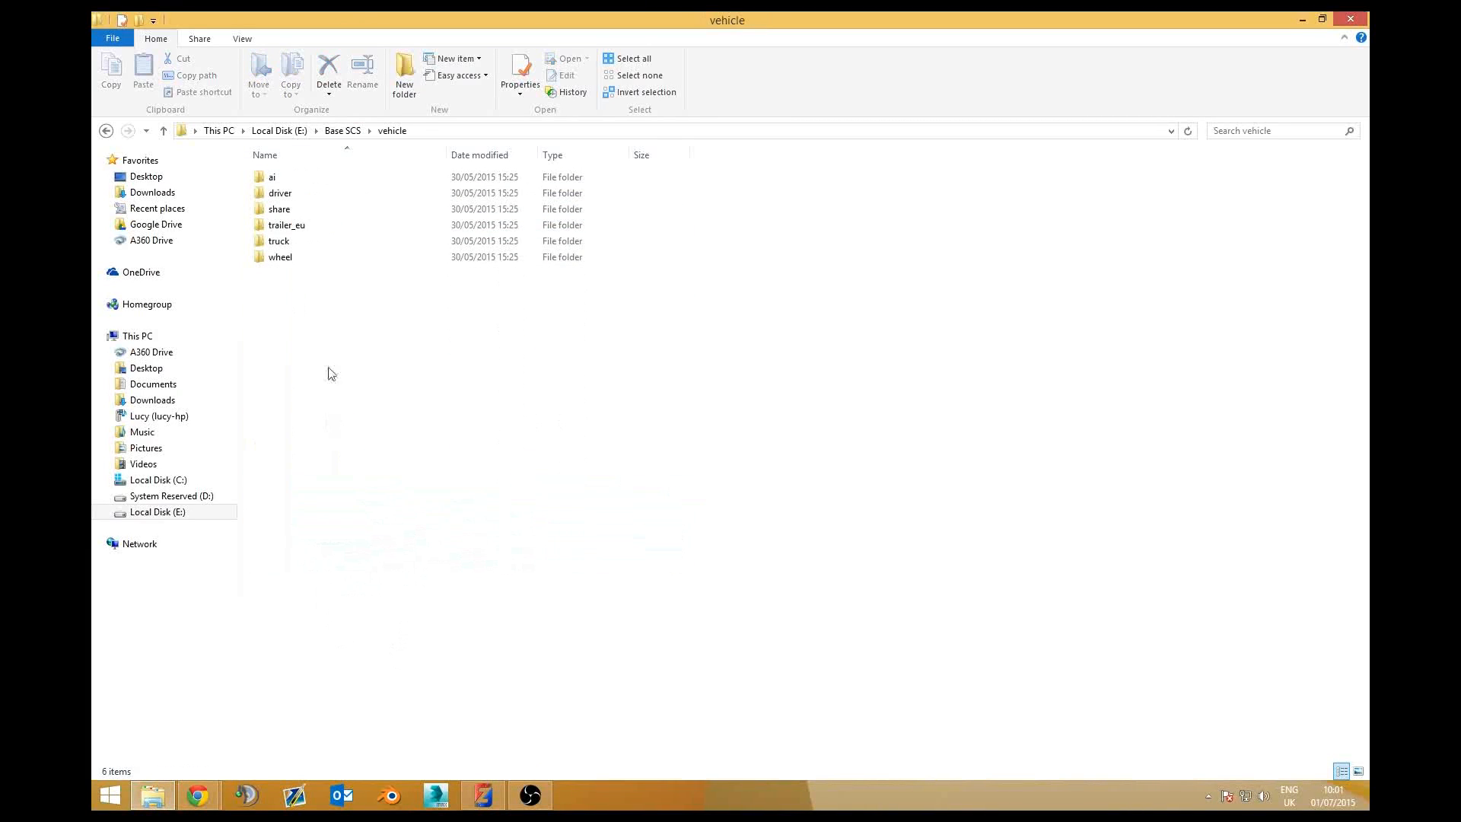
double_click(317, 242)
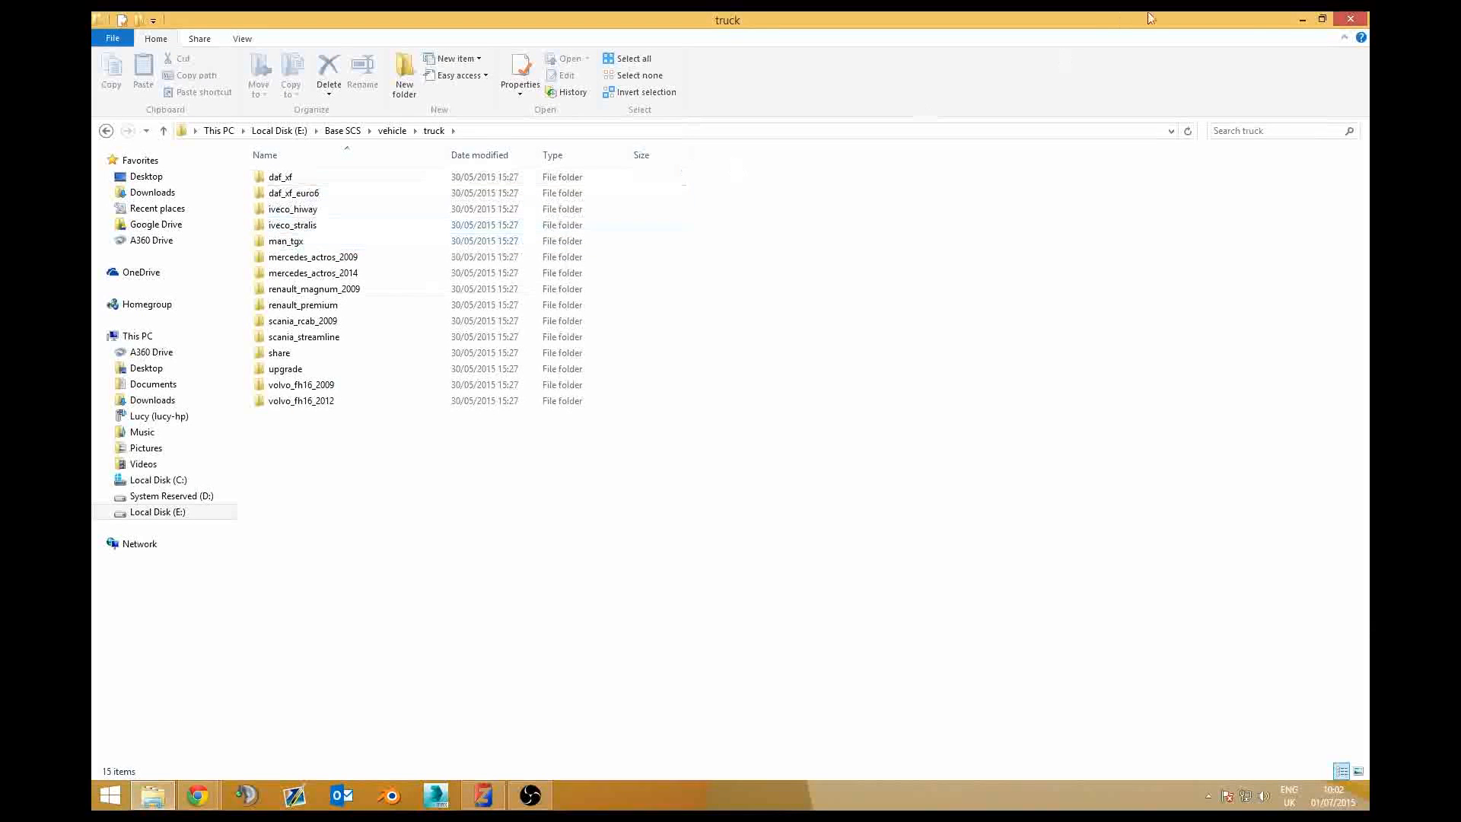
Step: Uncover the desktop and dock the truck folder window to the left half of the screen
drag(1281, 16, 1109, 136)
click(1303, 20)
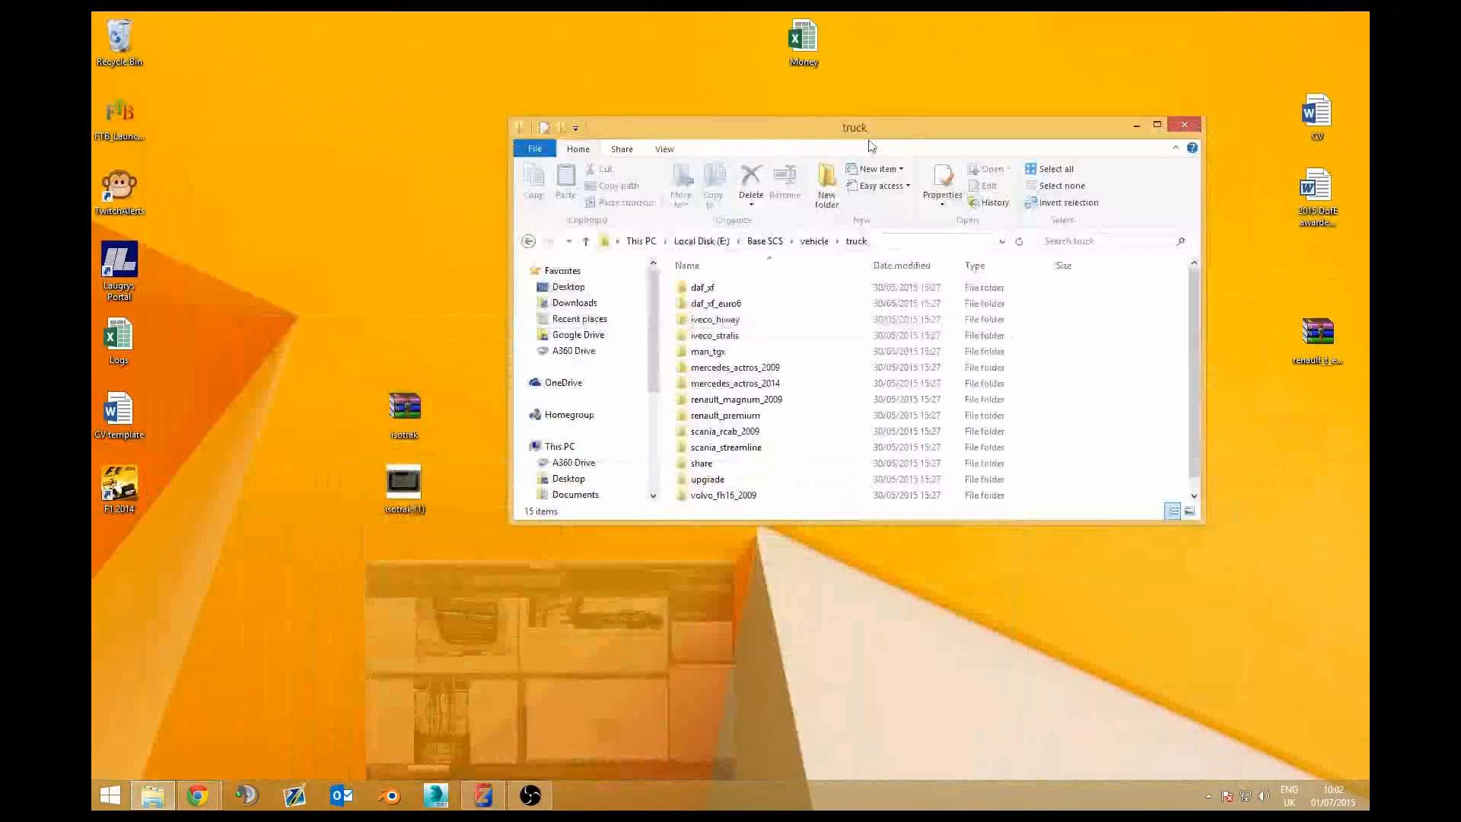
key(super+Left)
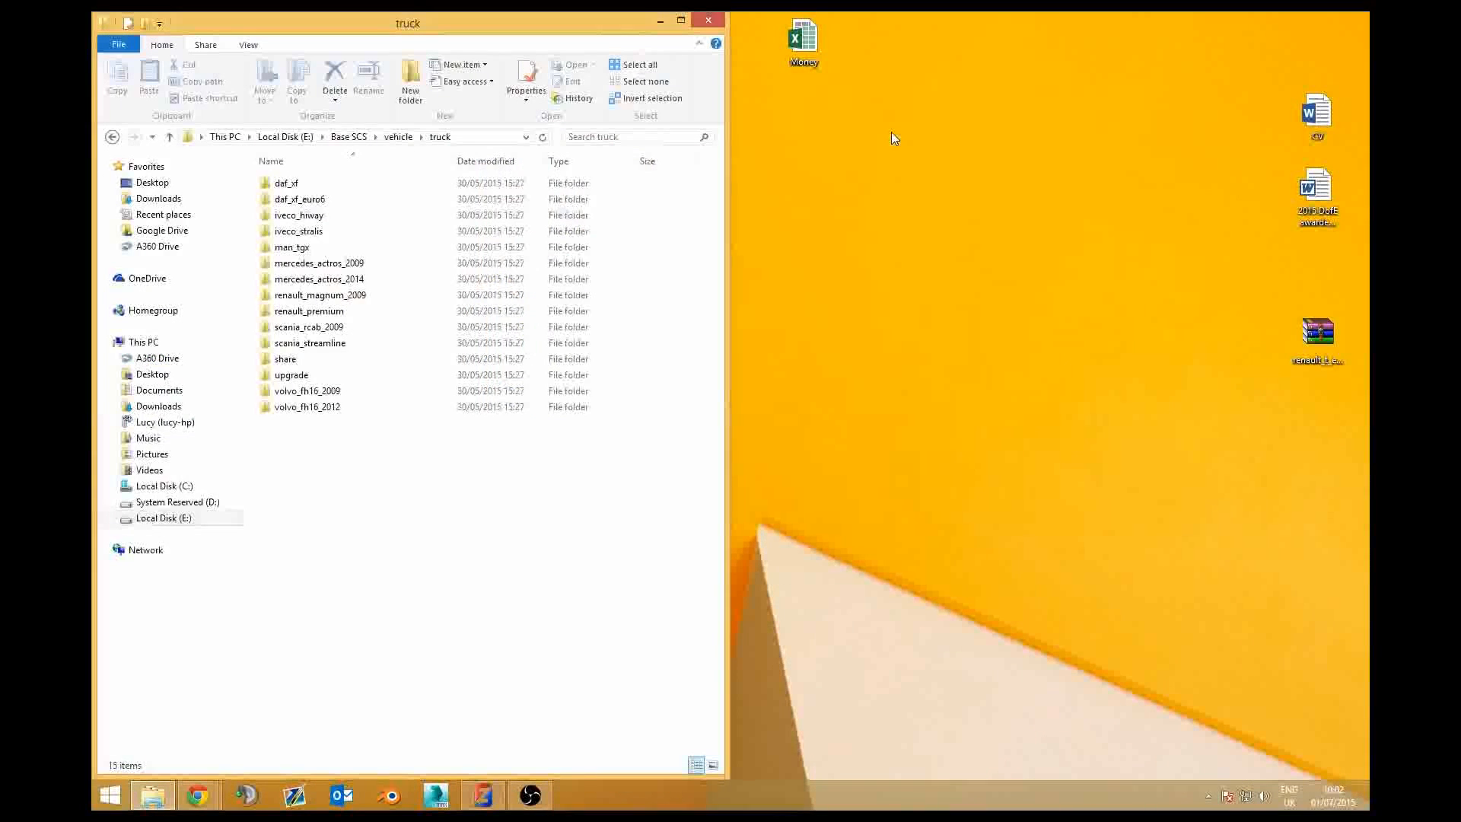
Step: Create a desktop folder named tutorial and open it in a window docked to the right half of the screen
right_click(1127, 328)
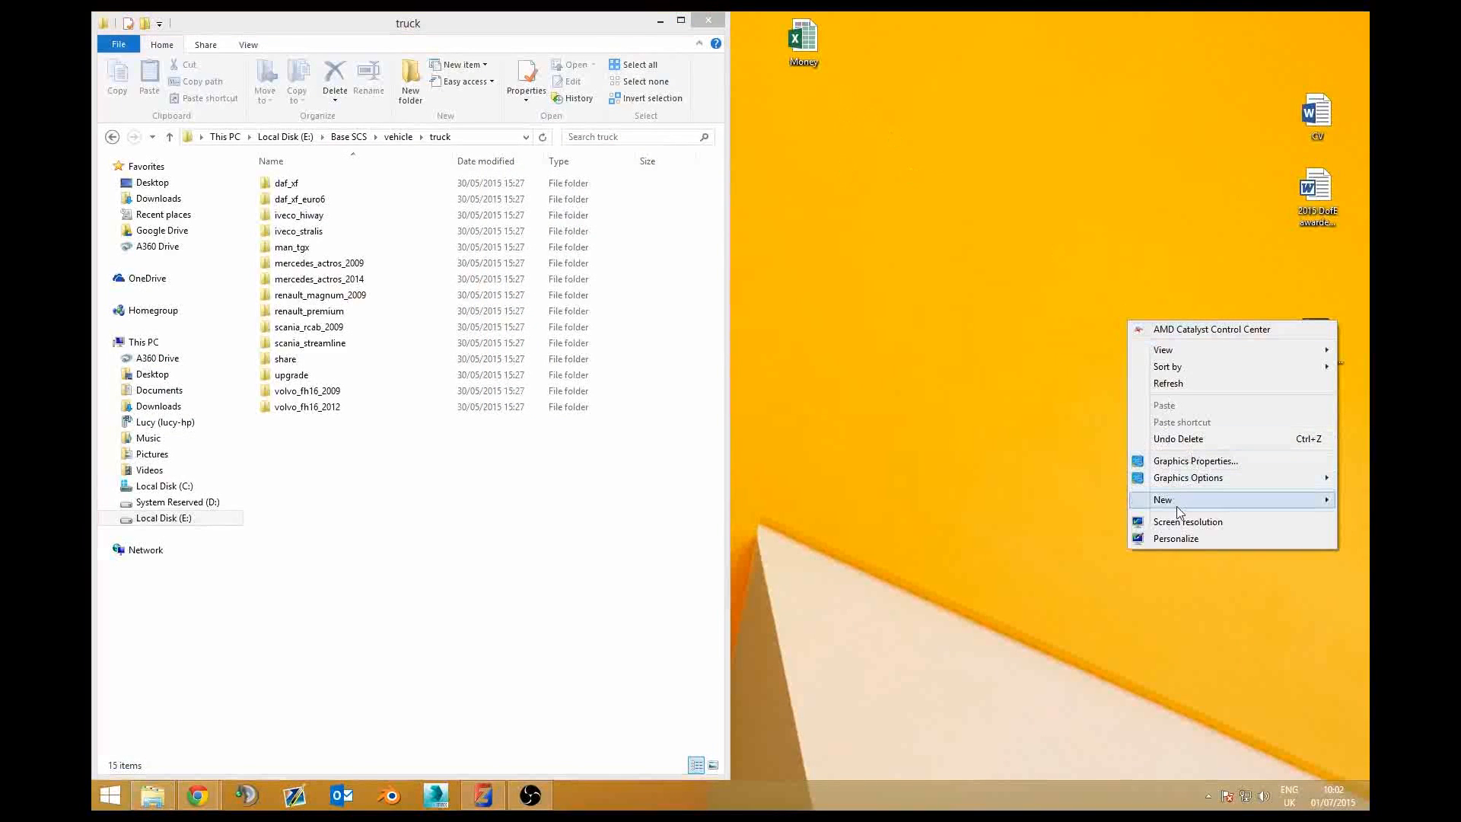
mouse_move(1141, 493)
click(999, 501)
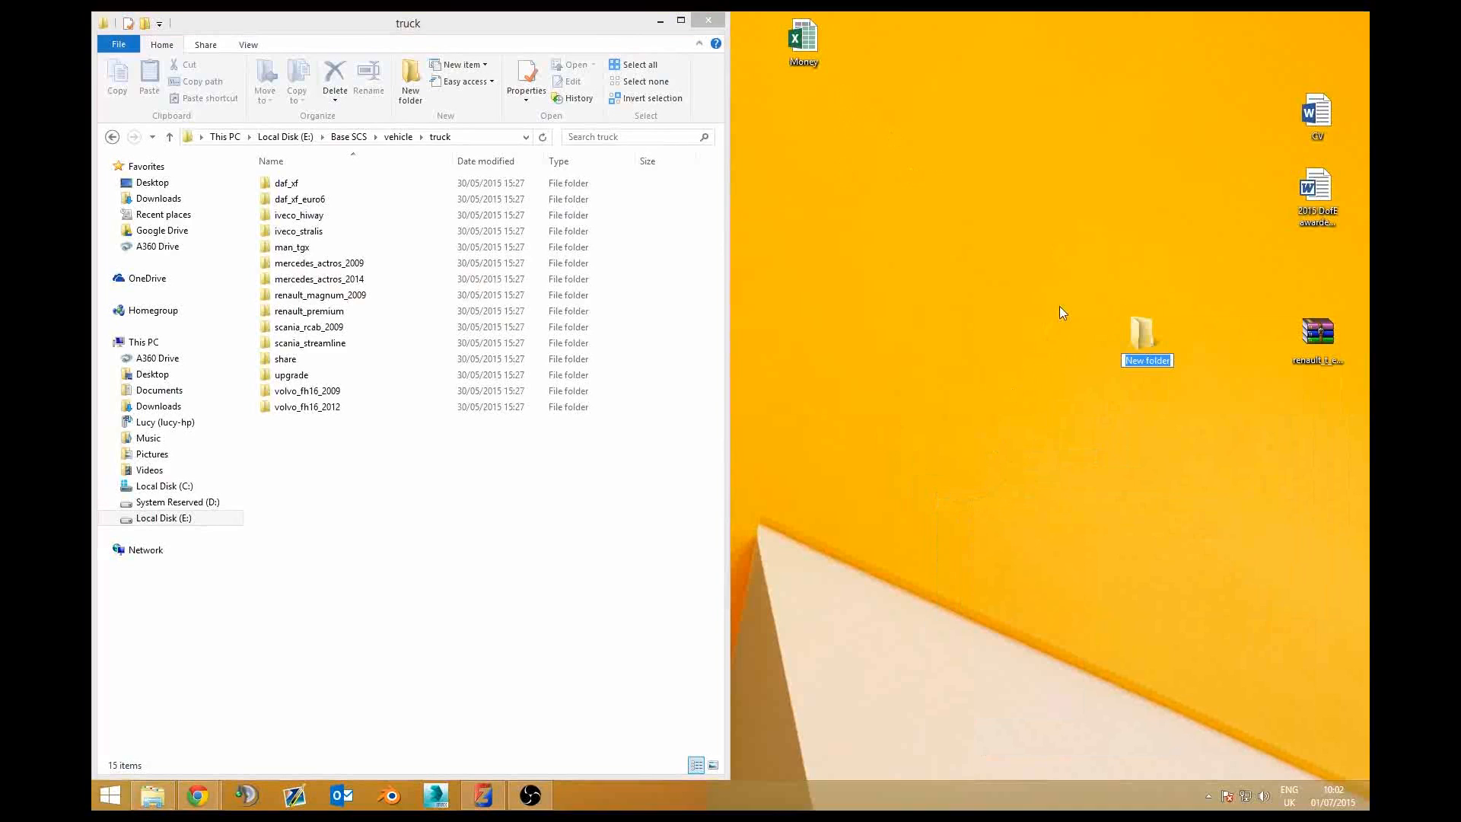
text(tutori)
key(BackSpace)
text(ial)
key(Return)
key(Return)
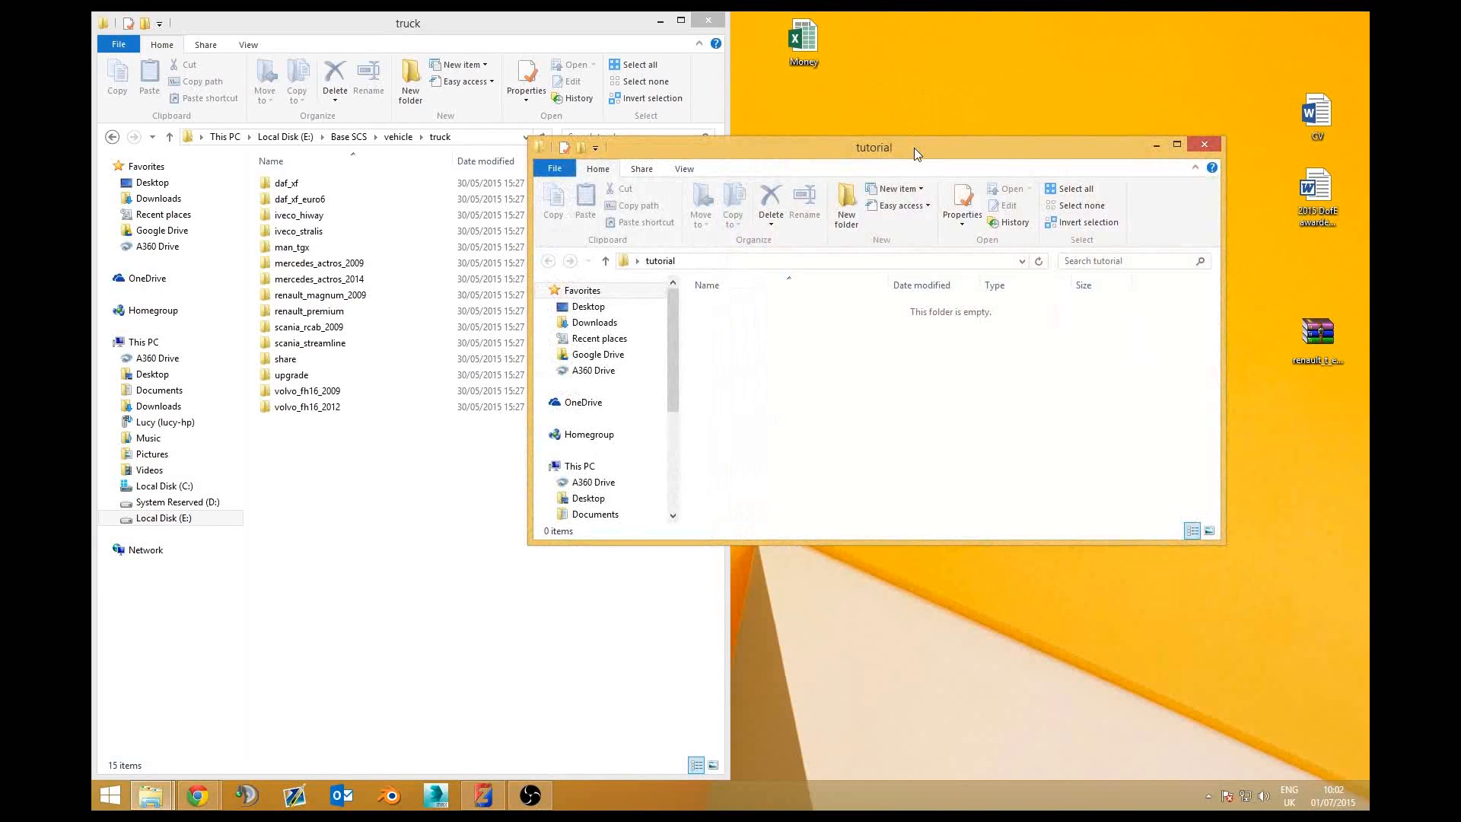
key(super+Right)
Step: Create a folder named vehicle inside the tutorial folder and open it
click(1048, 91)
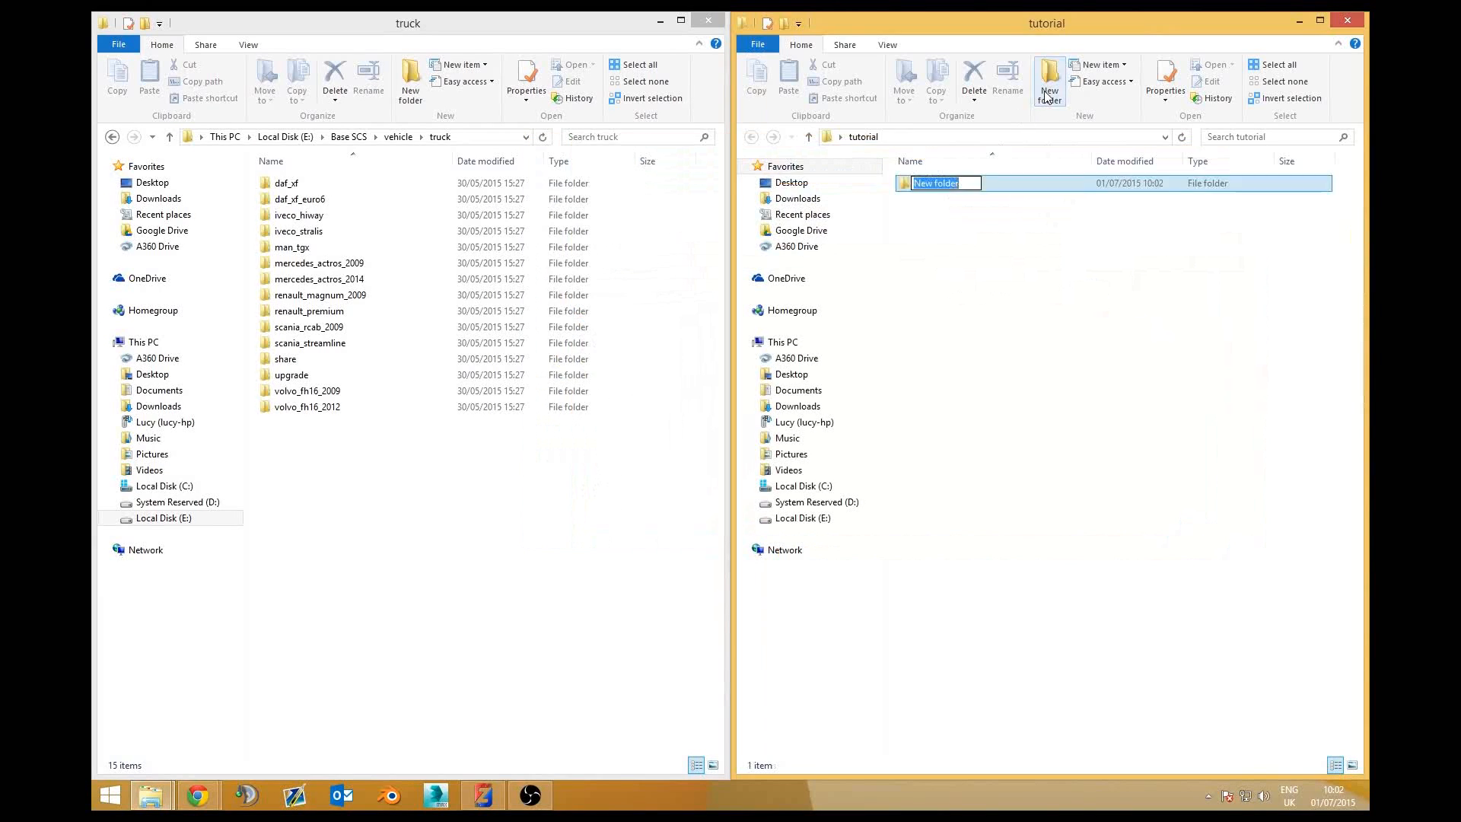
text(vehi)
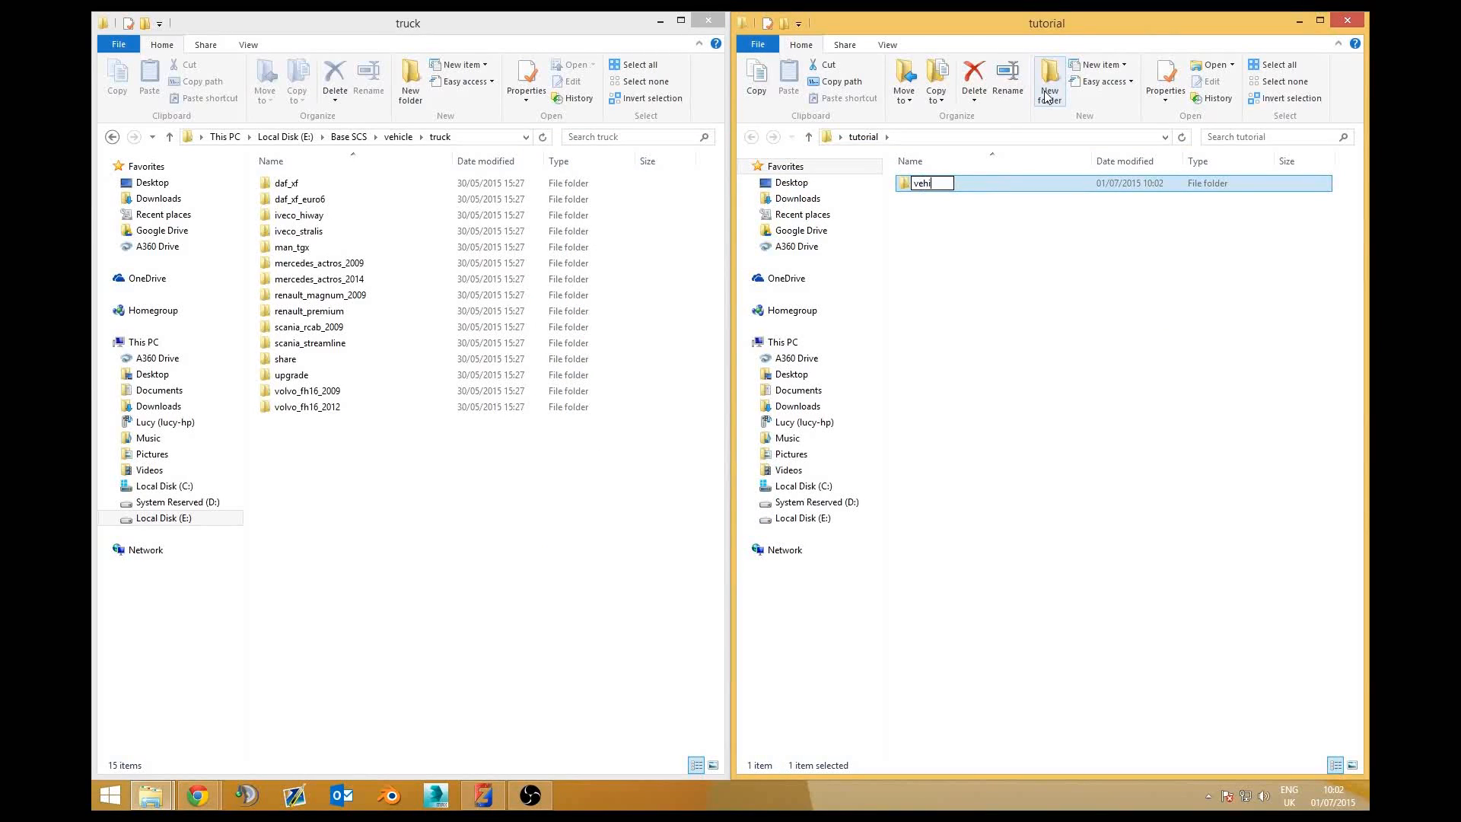
text(cle)
key(Return)
key(Return)
Step: Create a folder named truck inside tutorial\vehicle and open it
click(1049, 85)
text(tr)
key(Return)
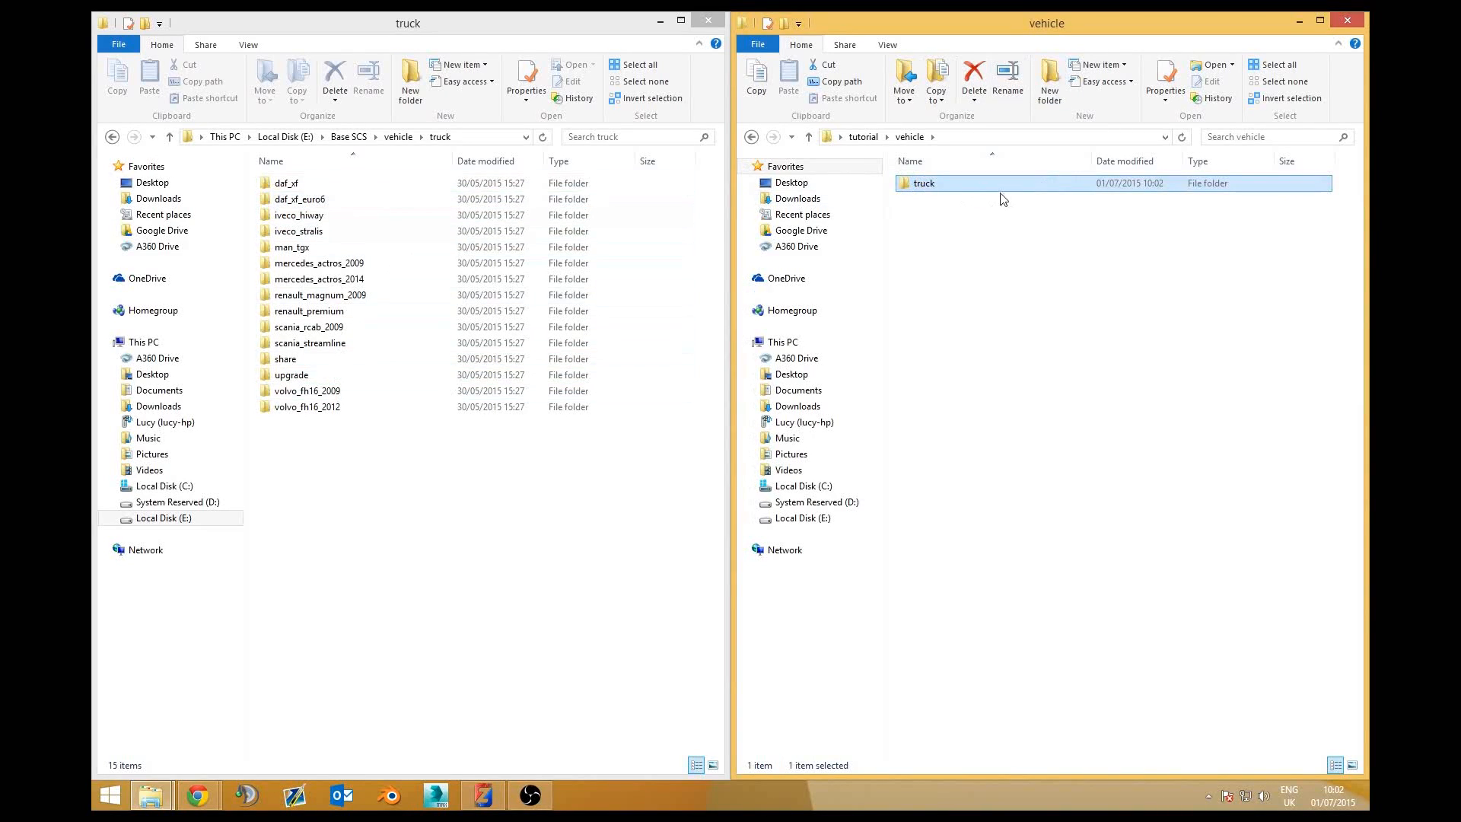
double_click(999, 185)
Step: Create a folder named daf_xf_euro6 inside tutorial\vehicle\truck and open it
click(1049, 85)
text(f_xf_euro6)
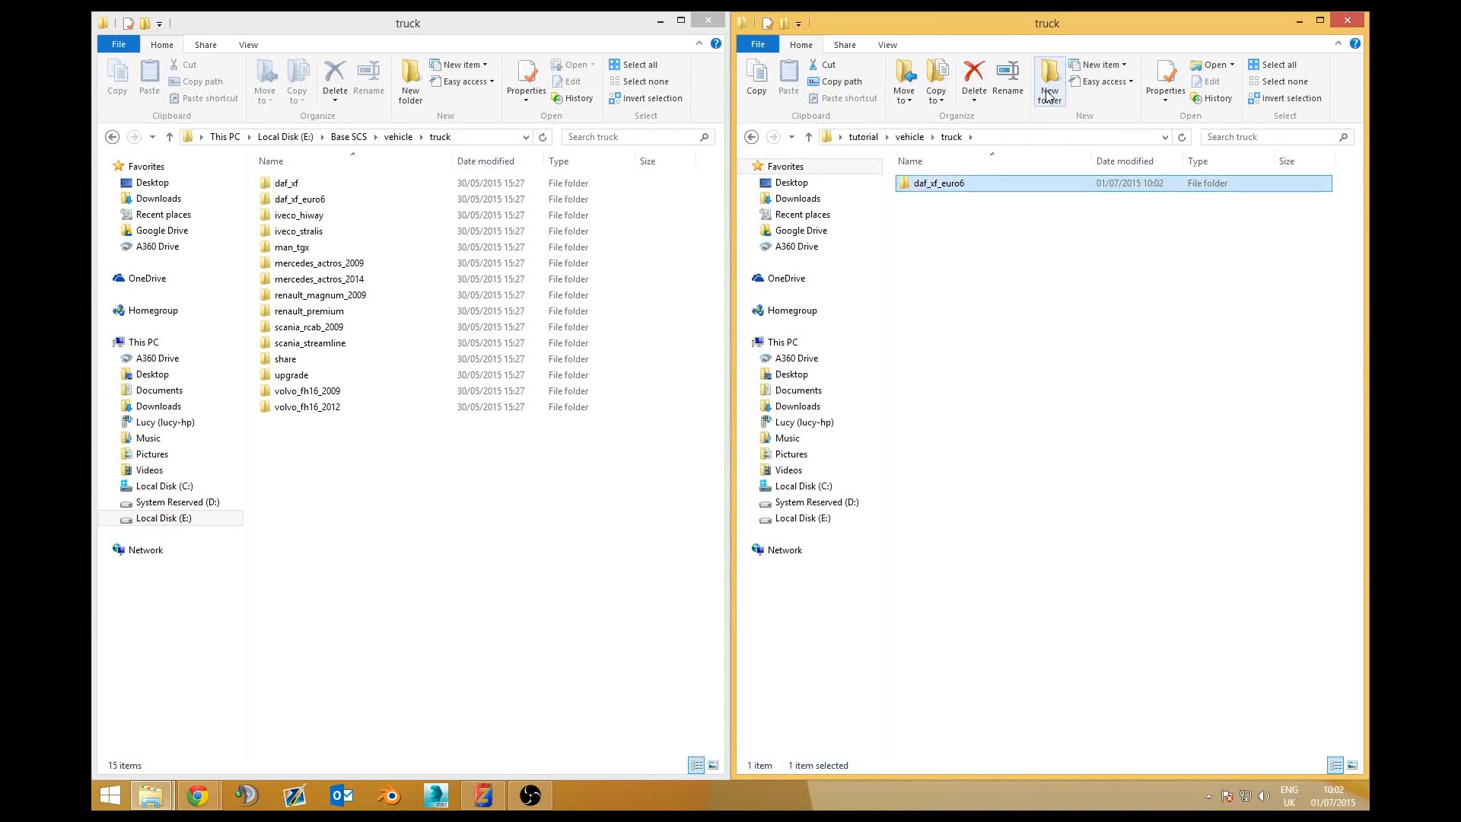
key(Return)
key(Return)
Step: Open the original daf_xf_euro6 folder in Base SCS and look through its truck files beside the new folder
double_click(358, 201)
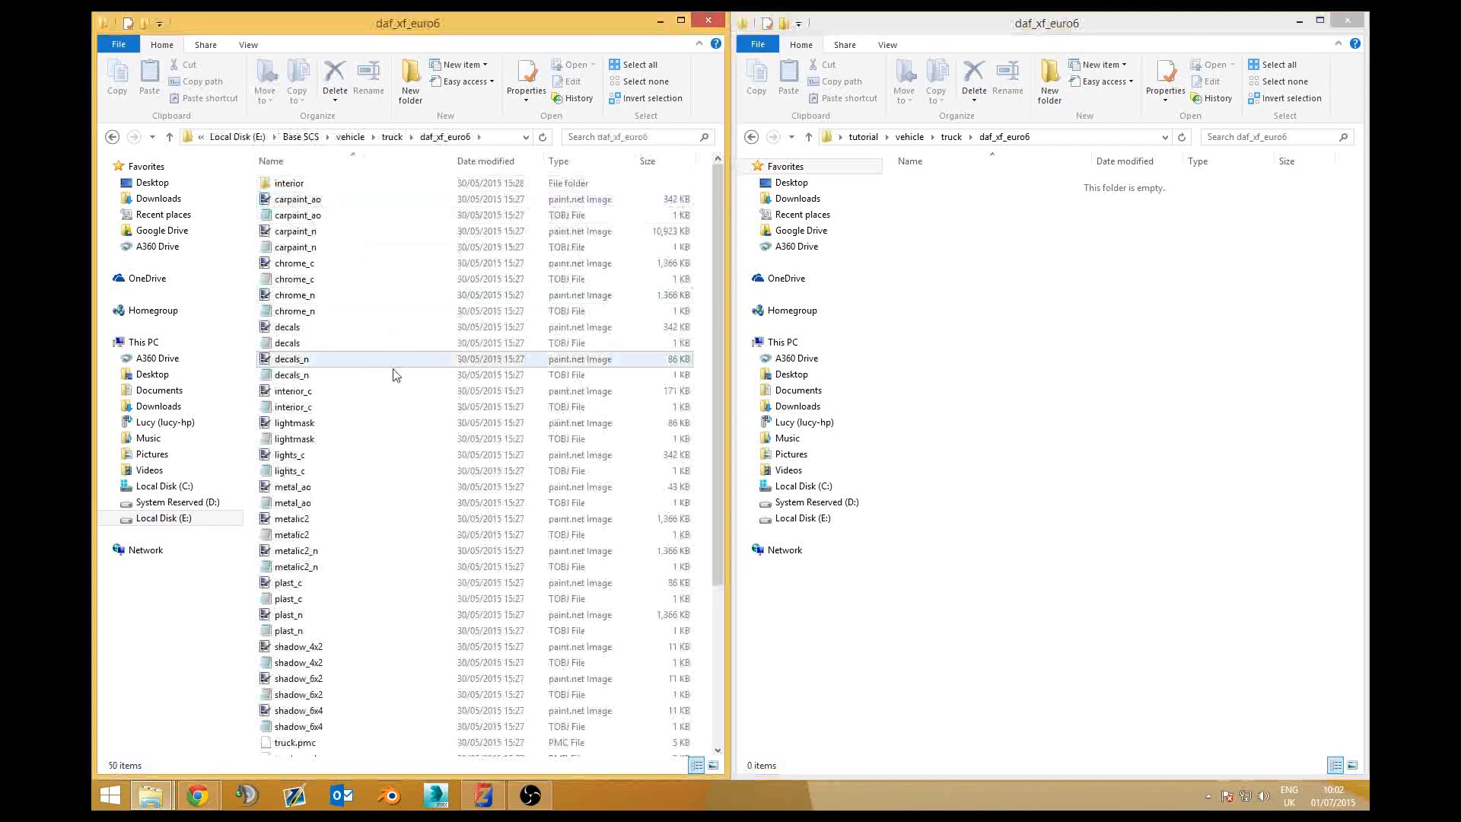
scroll(395, 336, down, 5)
click(909, 213)
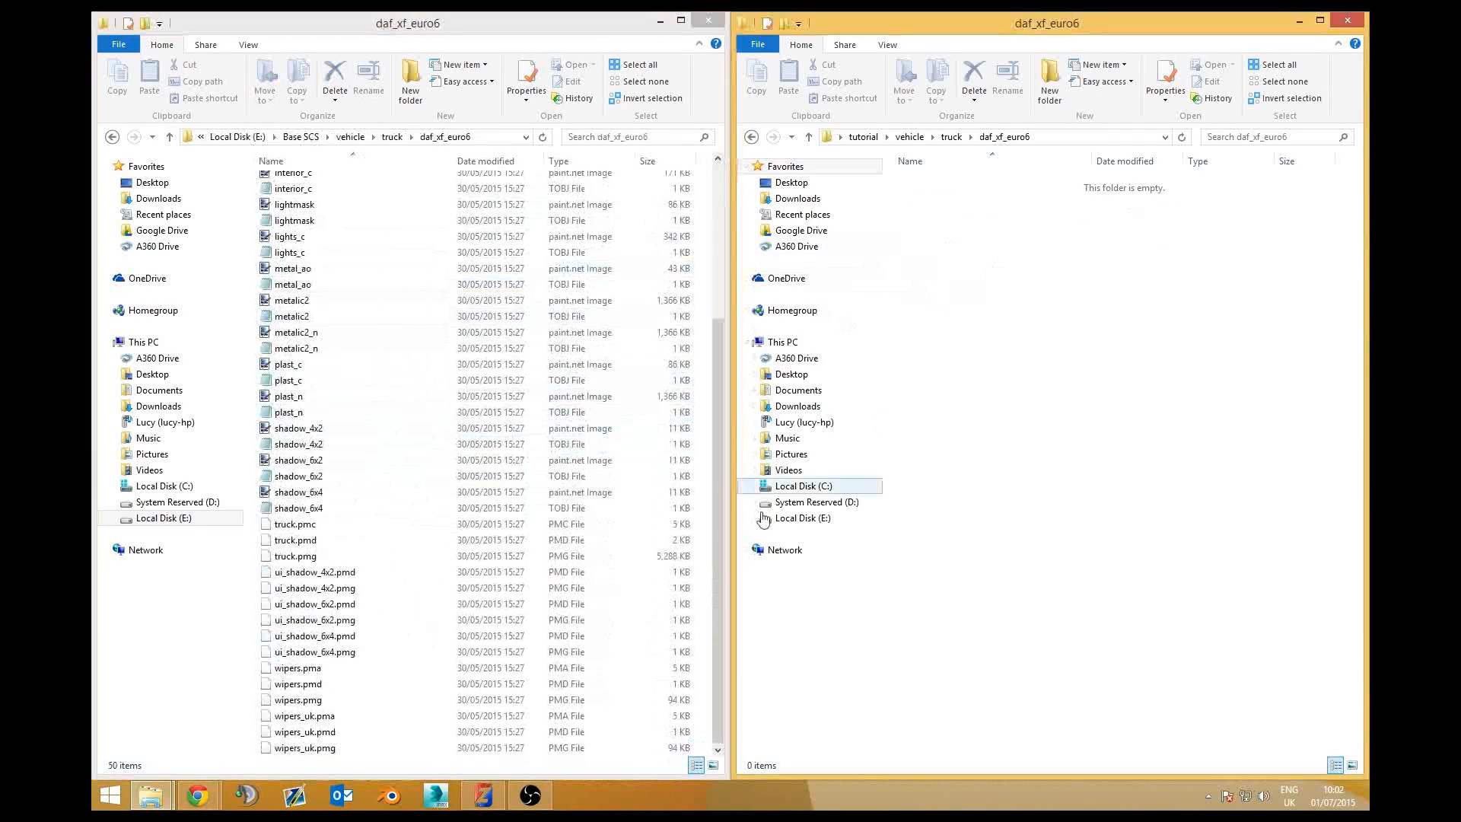
Step: Switch to ZModeler, start an export and set the base.scs location to E:\Base SCS
click(484, 795)
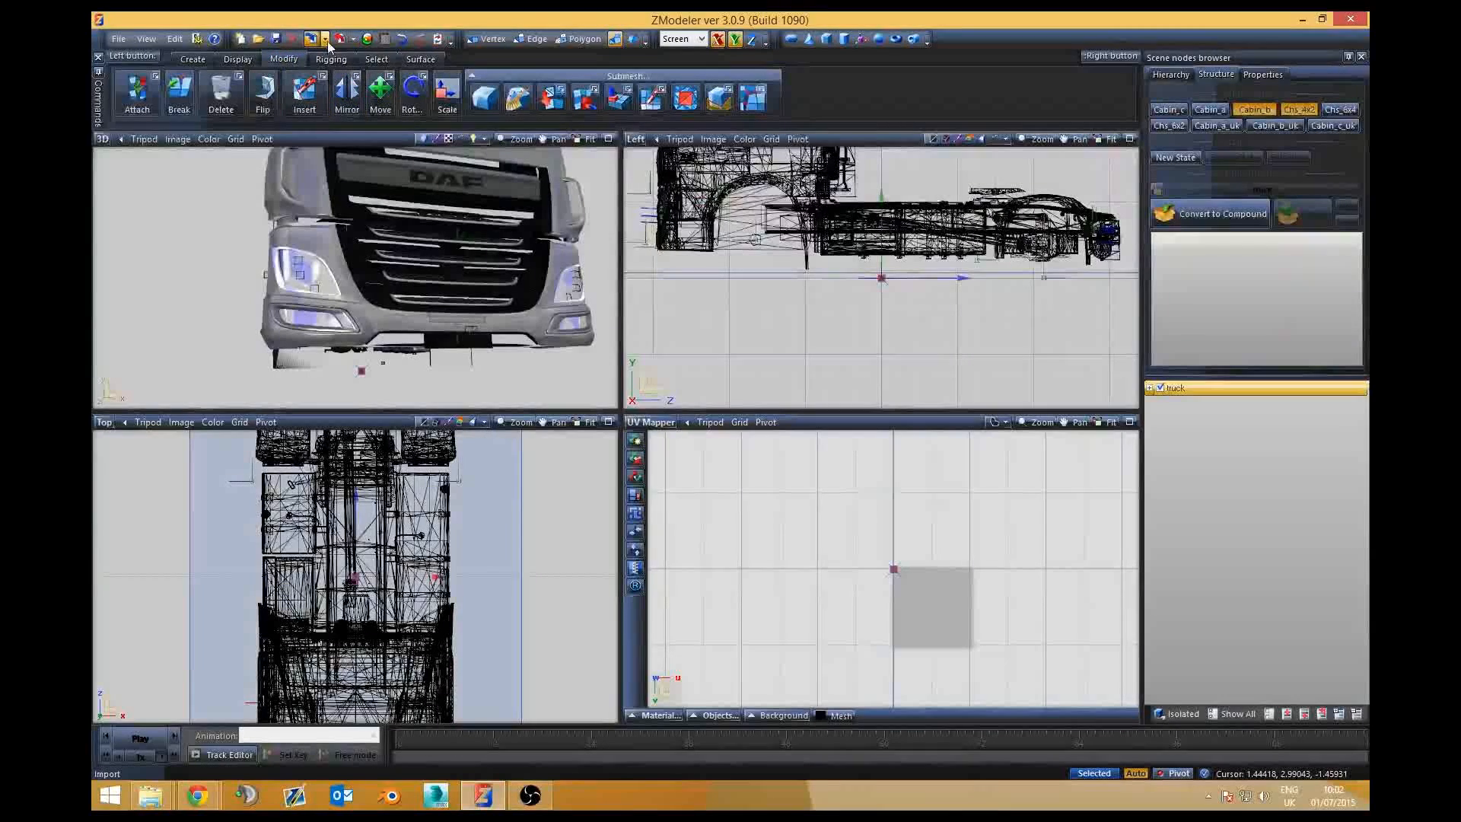
click(324, 44)
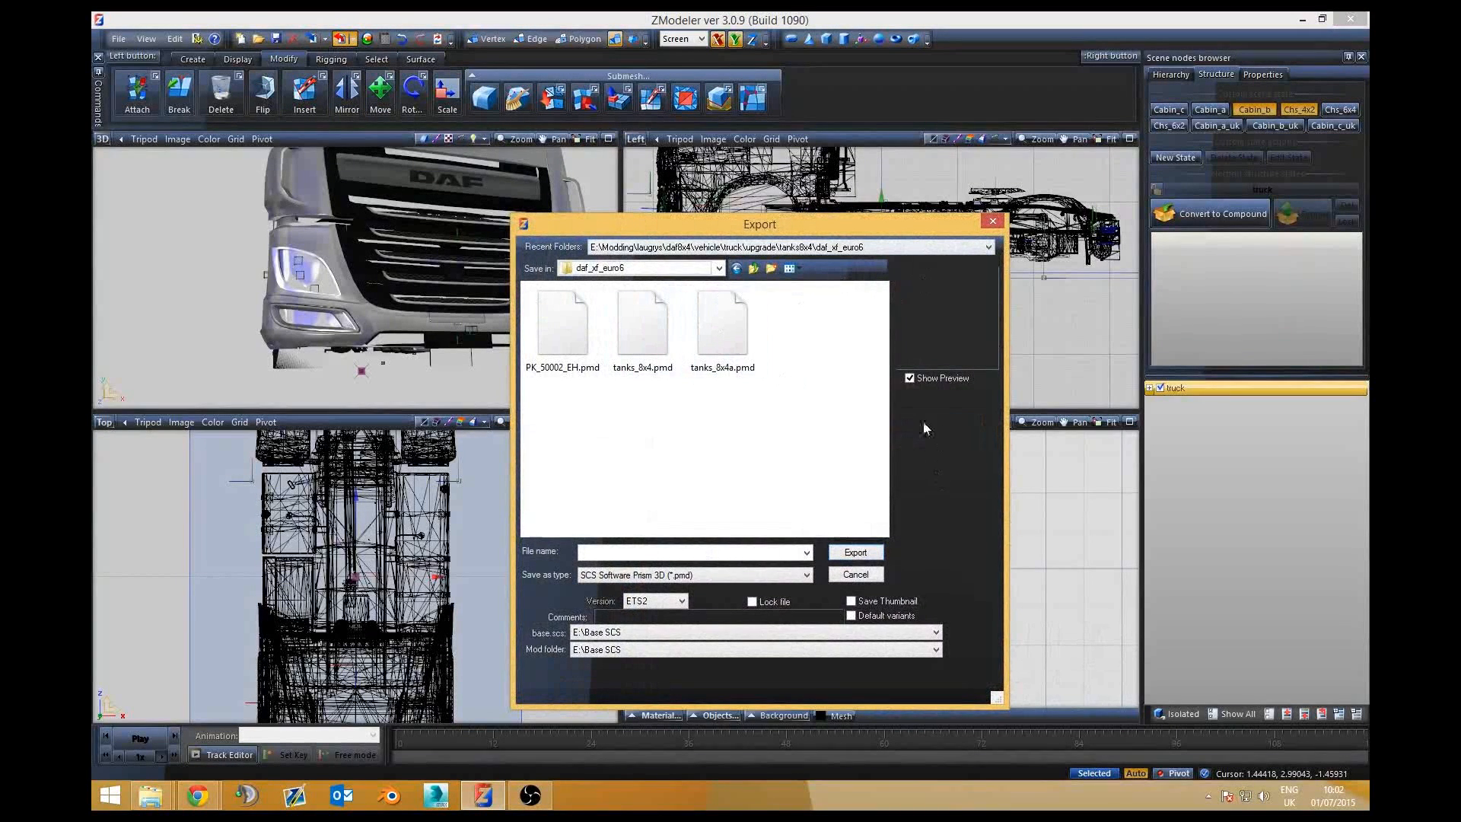
click(599, 634)
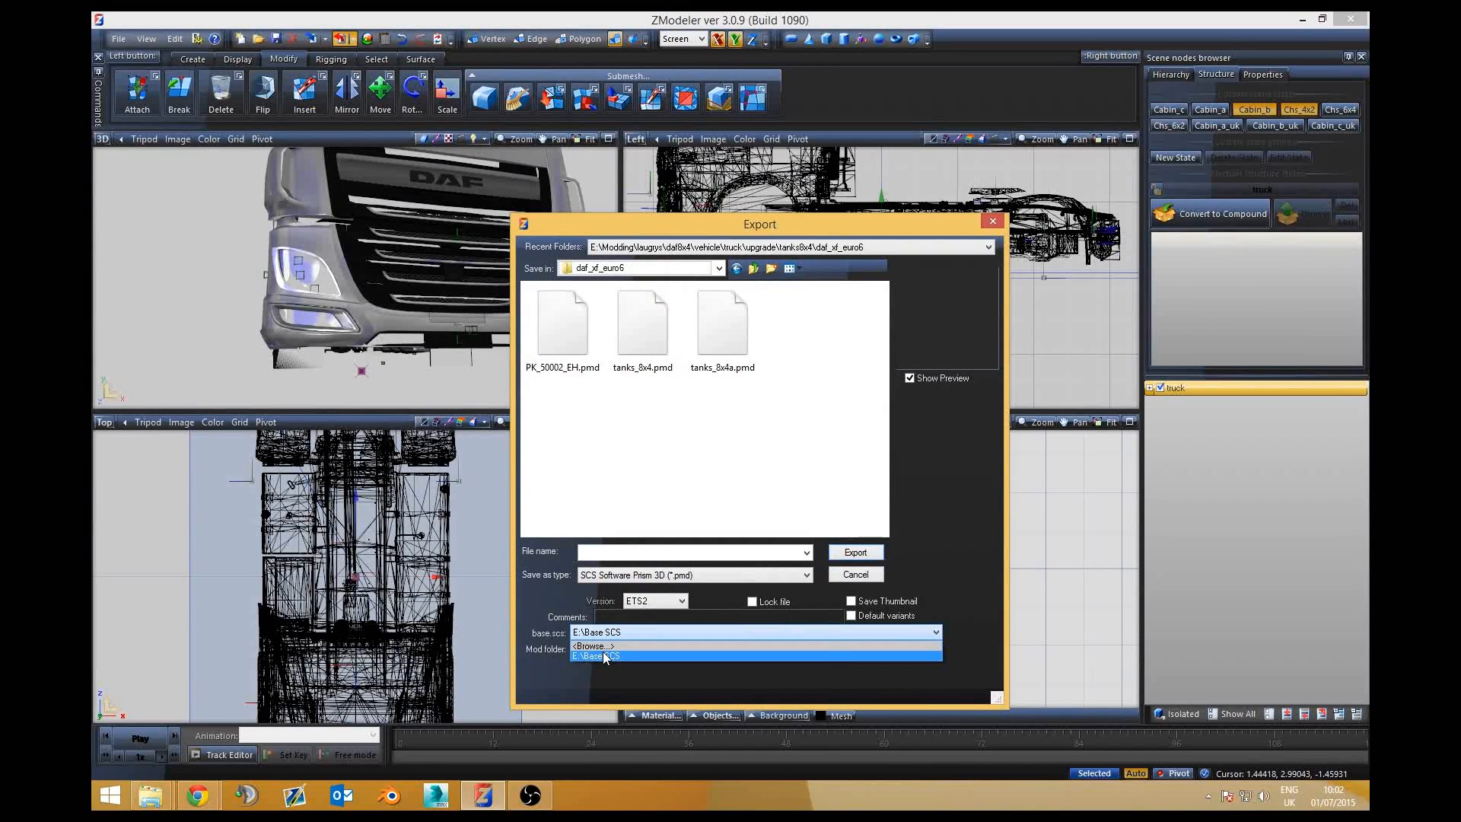
click(605, 656)
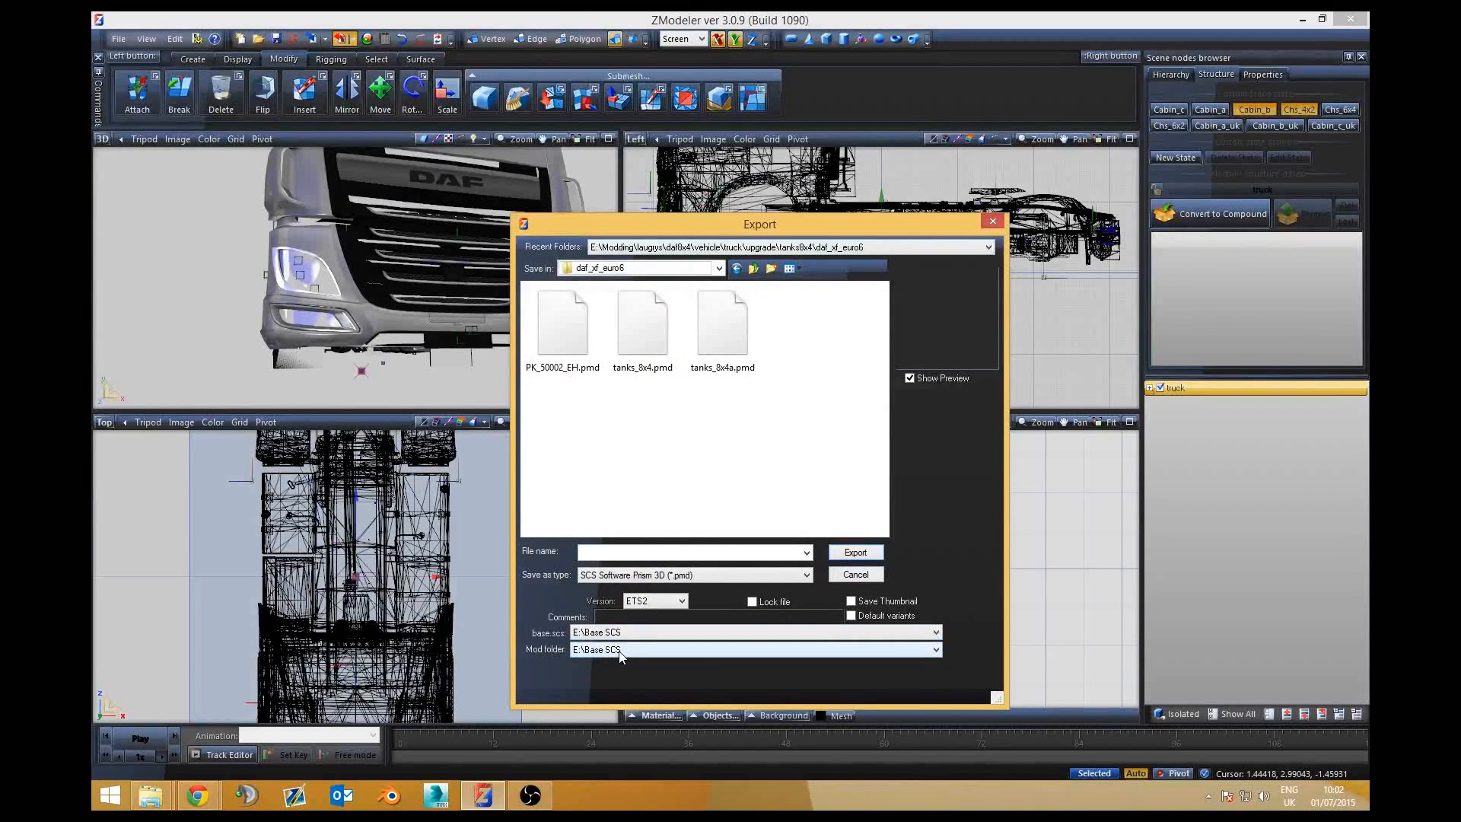
Step: Set the export's mod folder to the tutorial folder on the desktop and close the export dialog
click(620, 652)
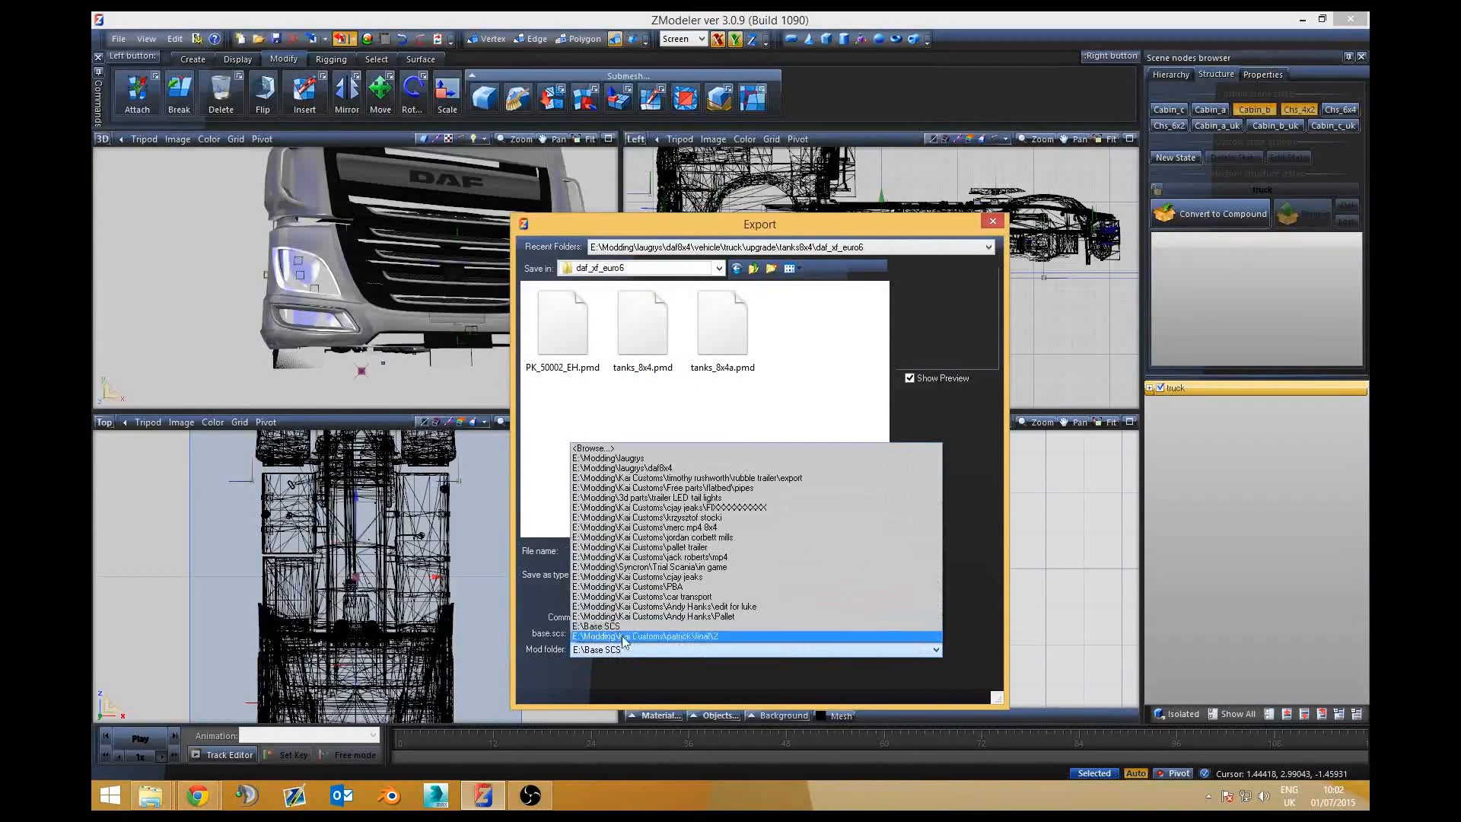
click(623, 449)
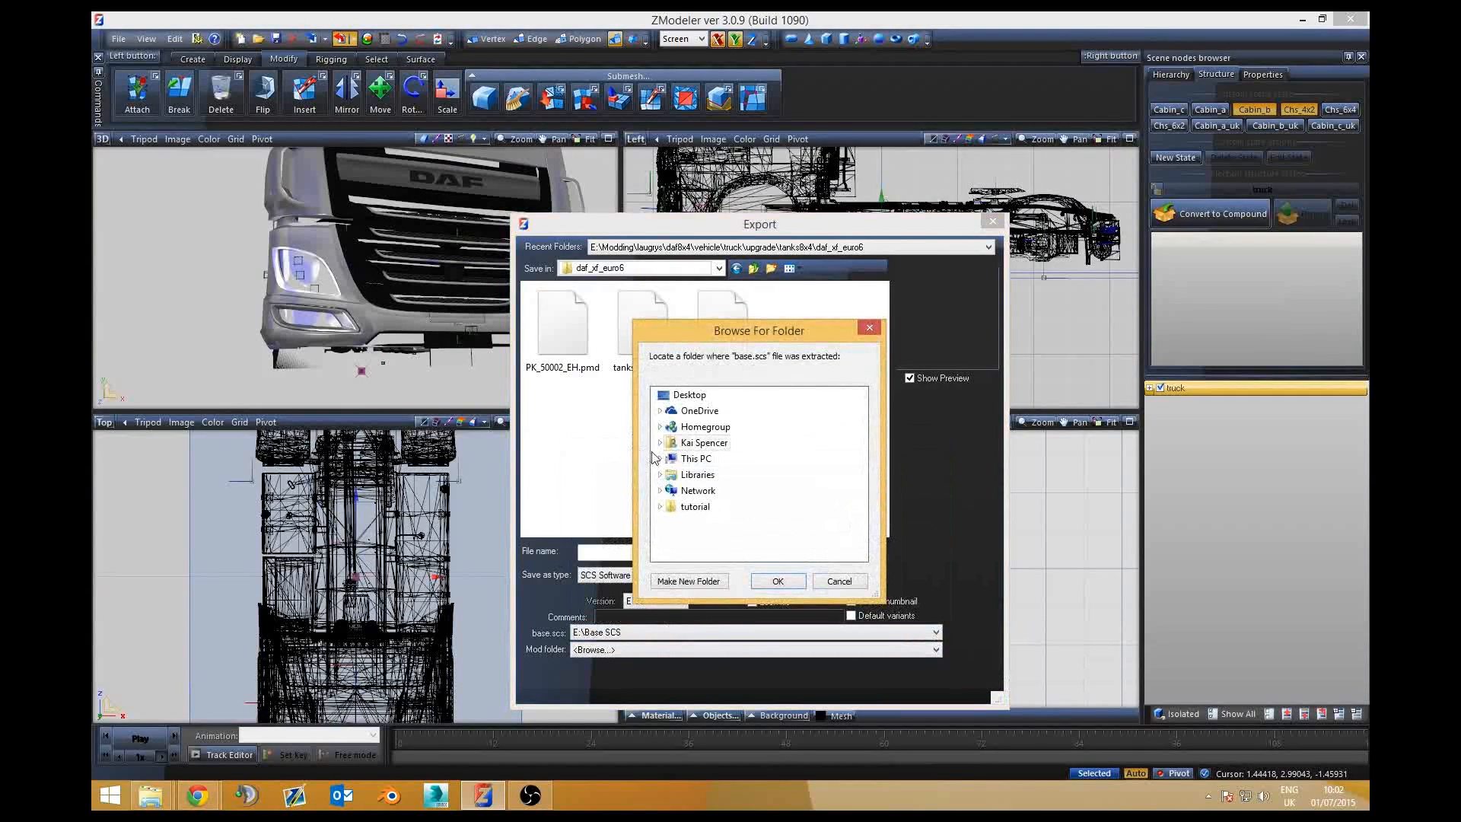
double_click(695, 506)
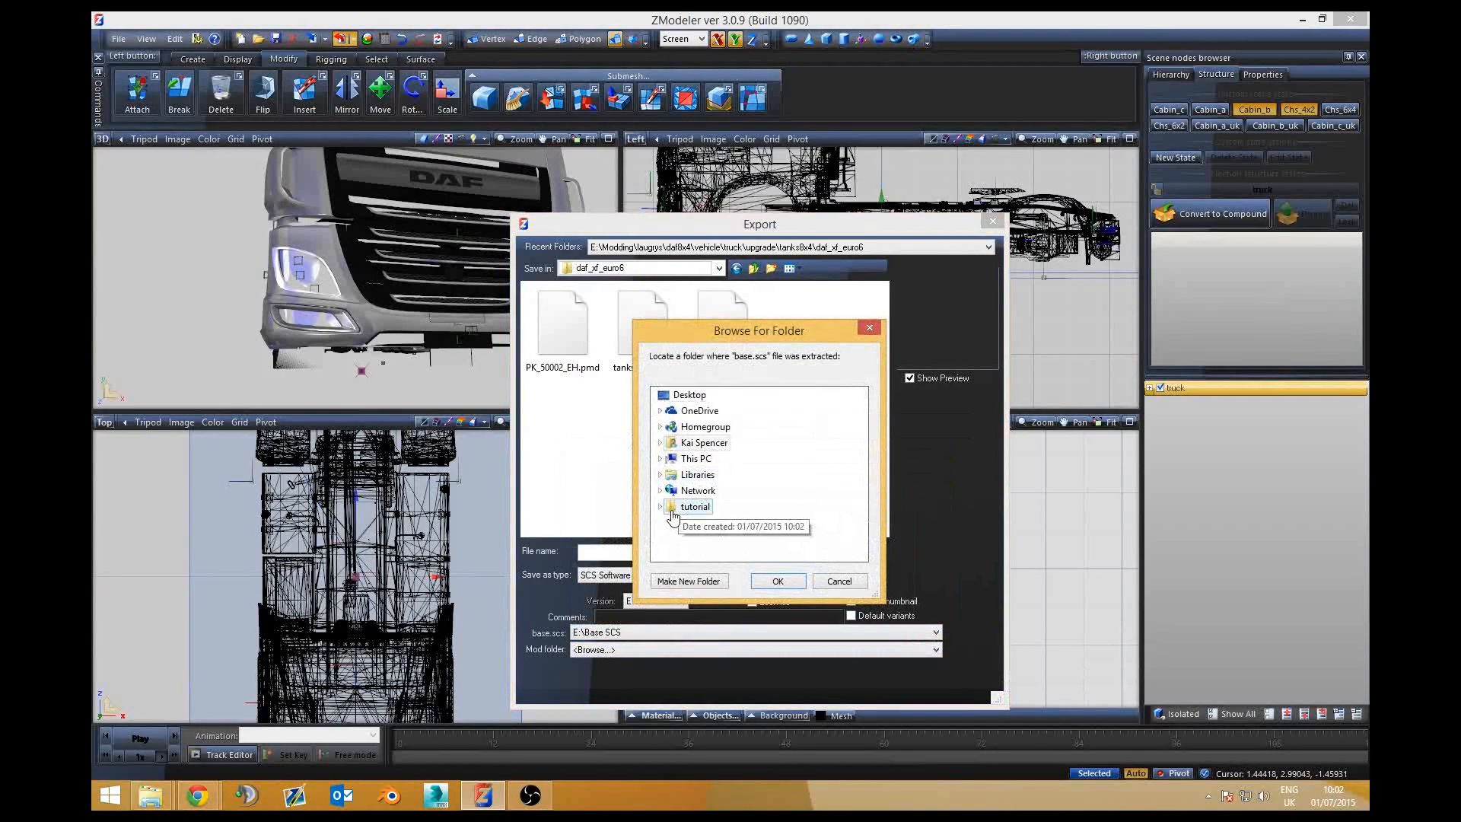
click(778, 582)
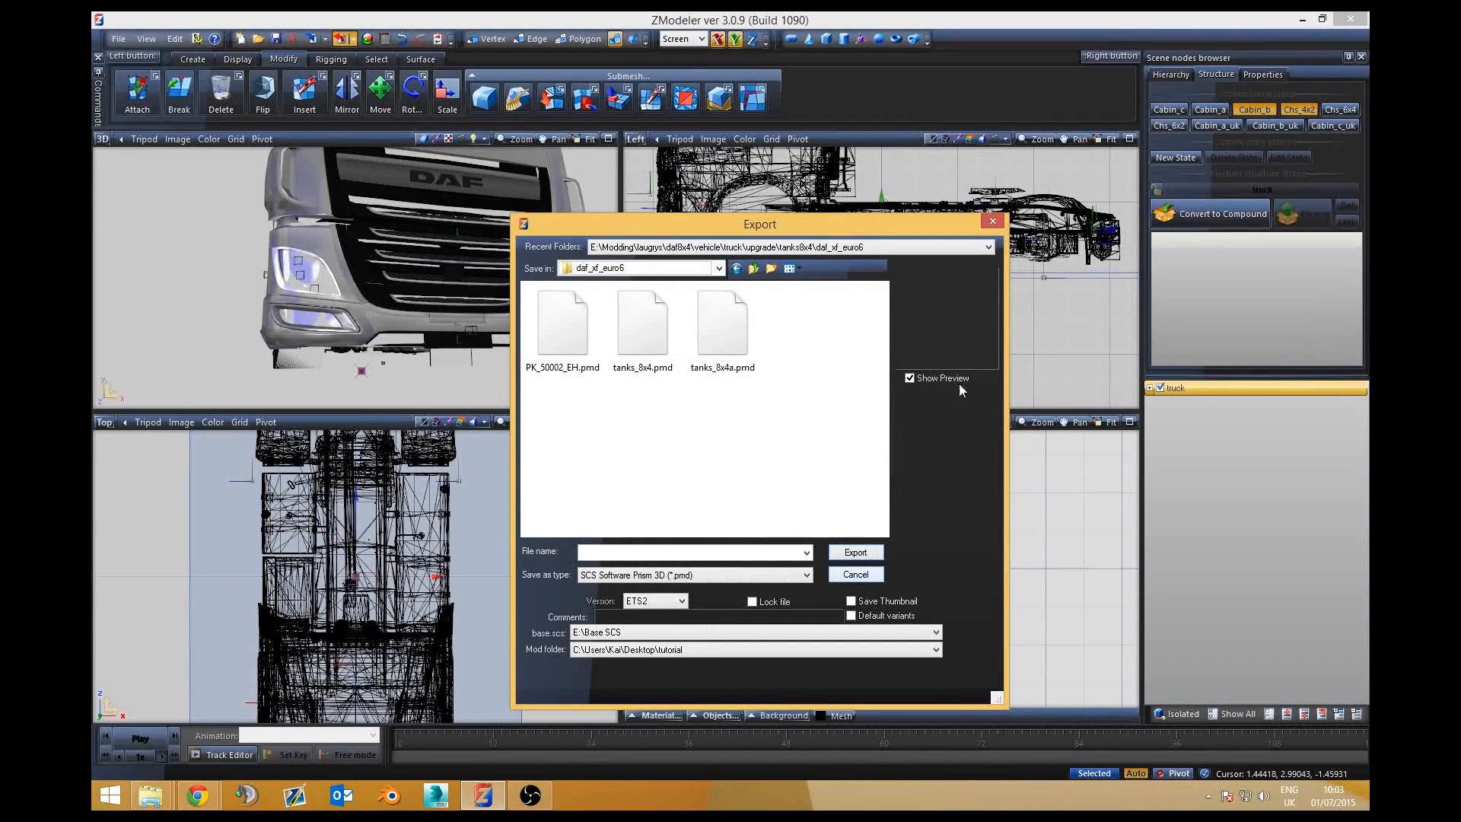
double_click(981, 230)
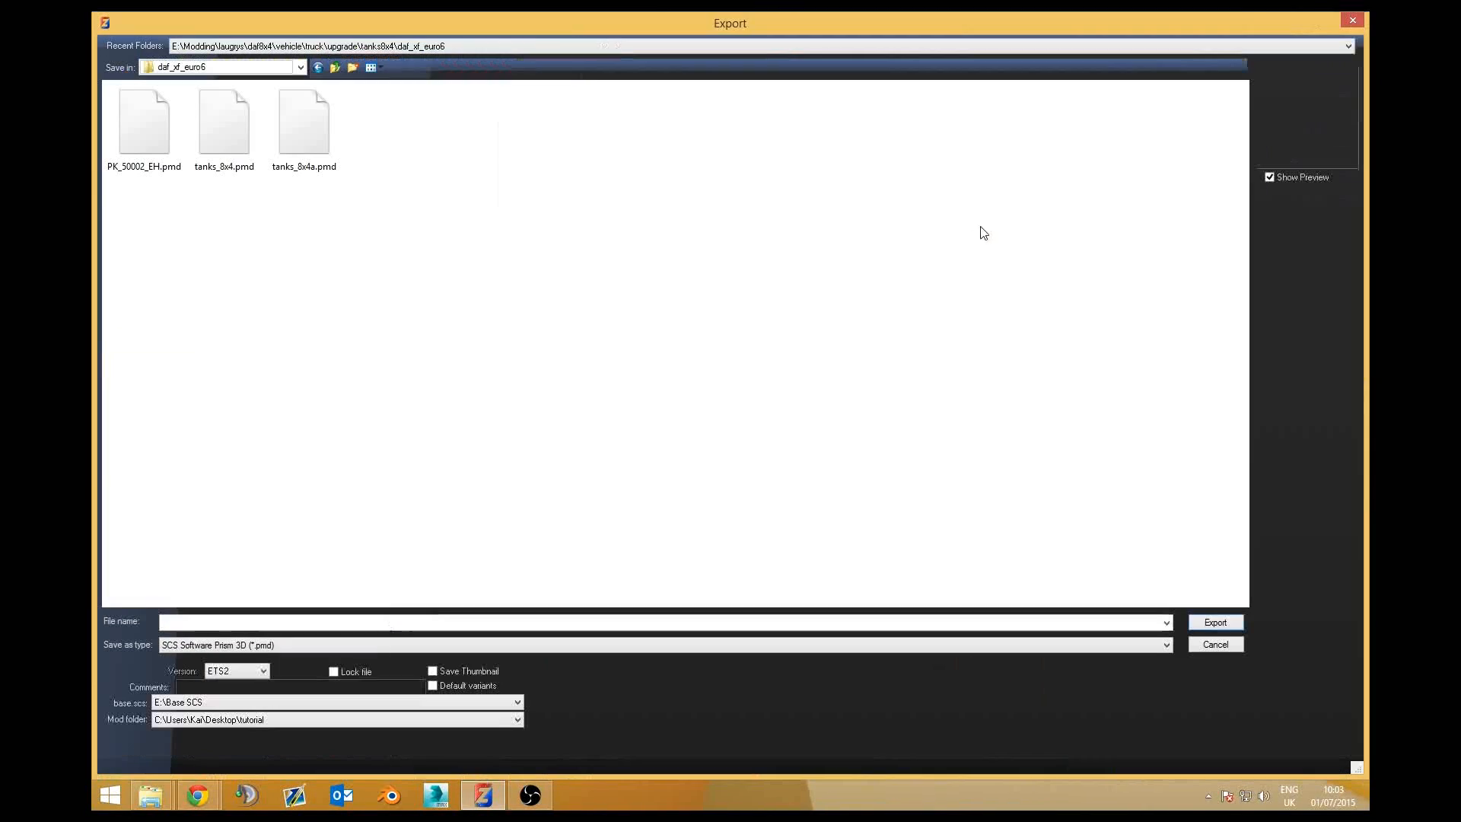
click(1351, 16)
Step: Copy all files from the Base SCS daf_xf_euro6 folder into tutorial\vehicle\truck\daf_xf_euro6
click(1300, 21)
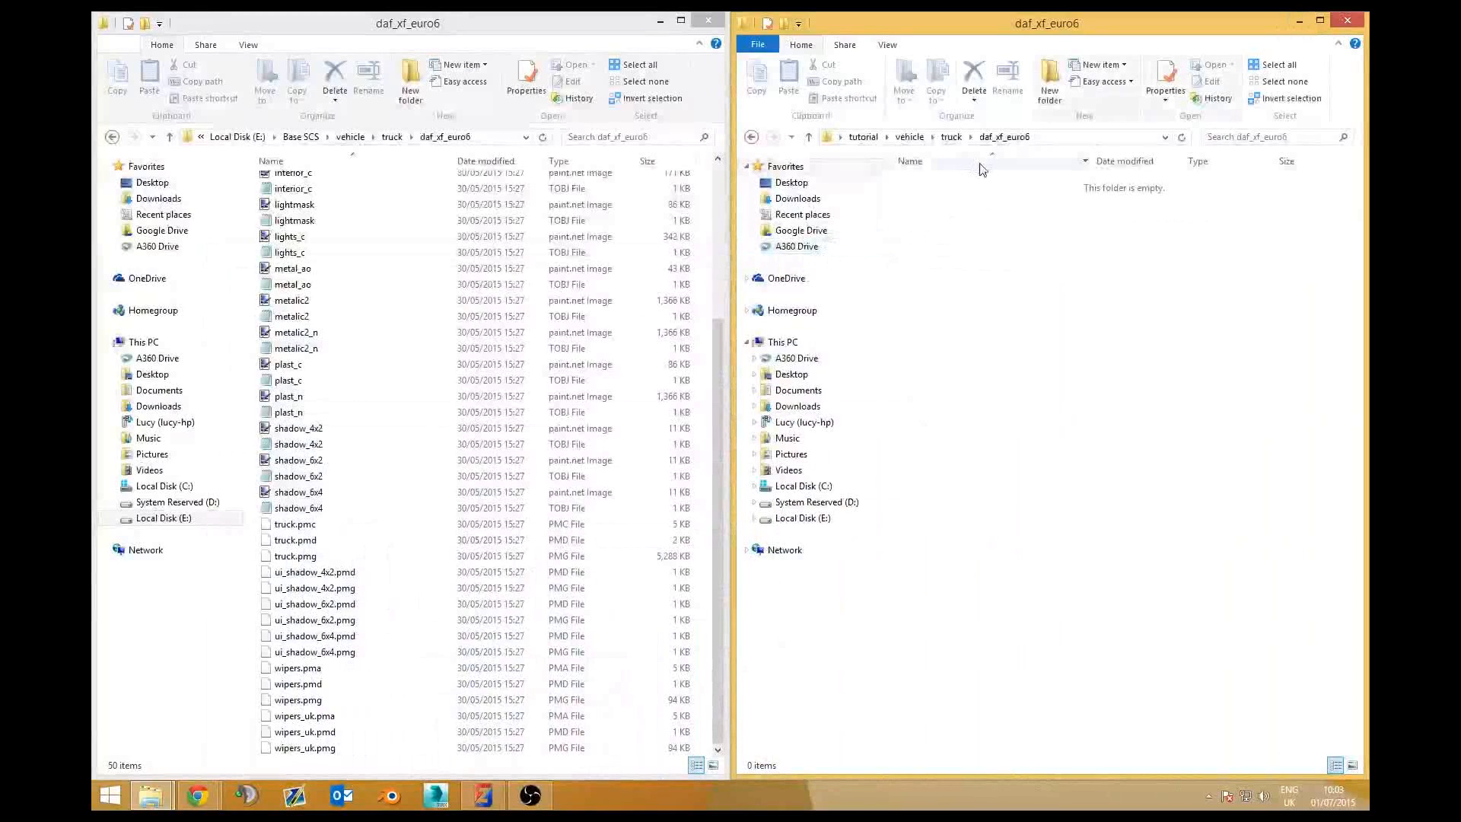
click(304, 204)
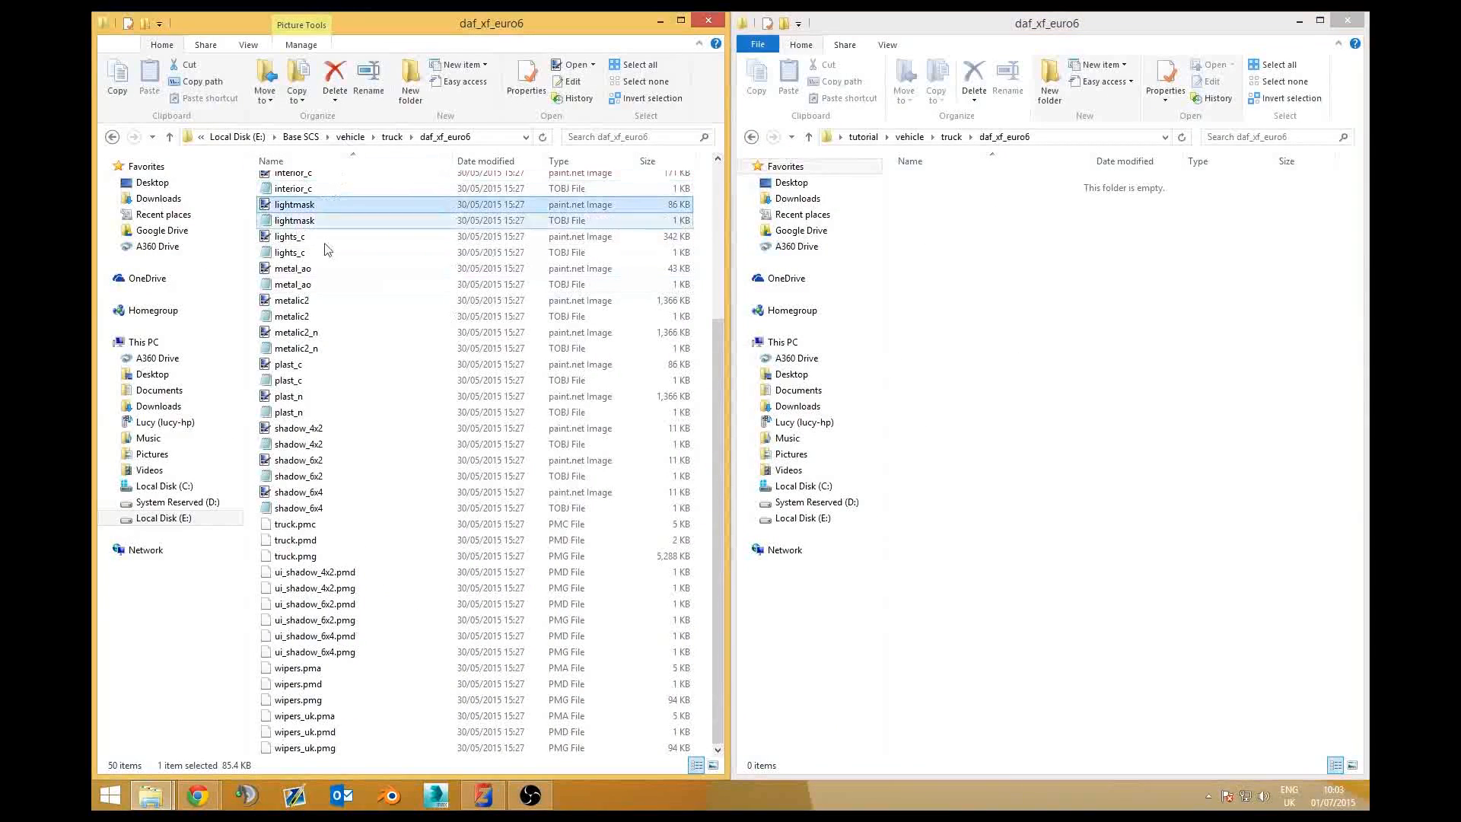
key(ctrl+a)
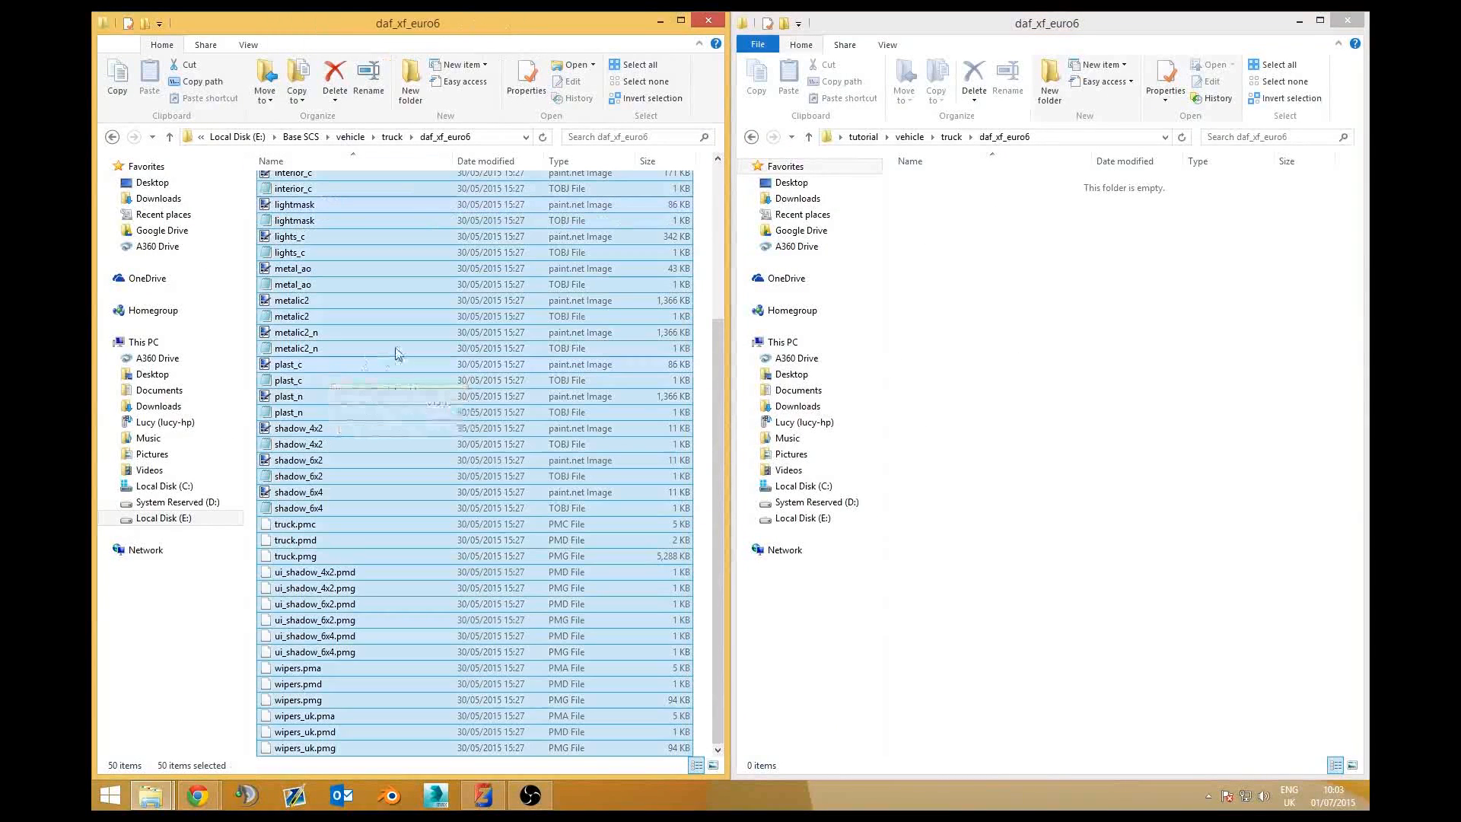
key(ctrl+c)
click(1043, 282)
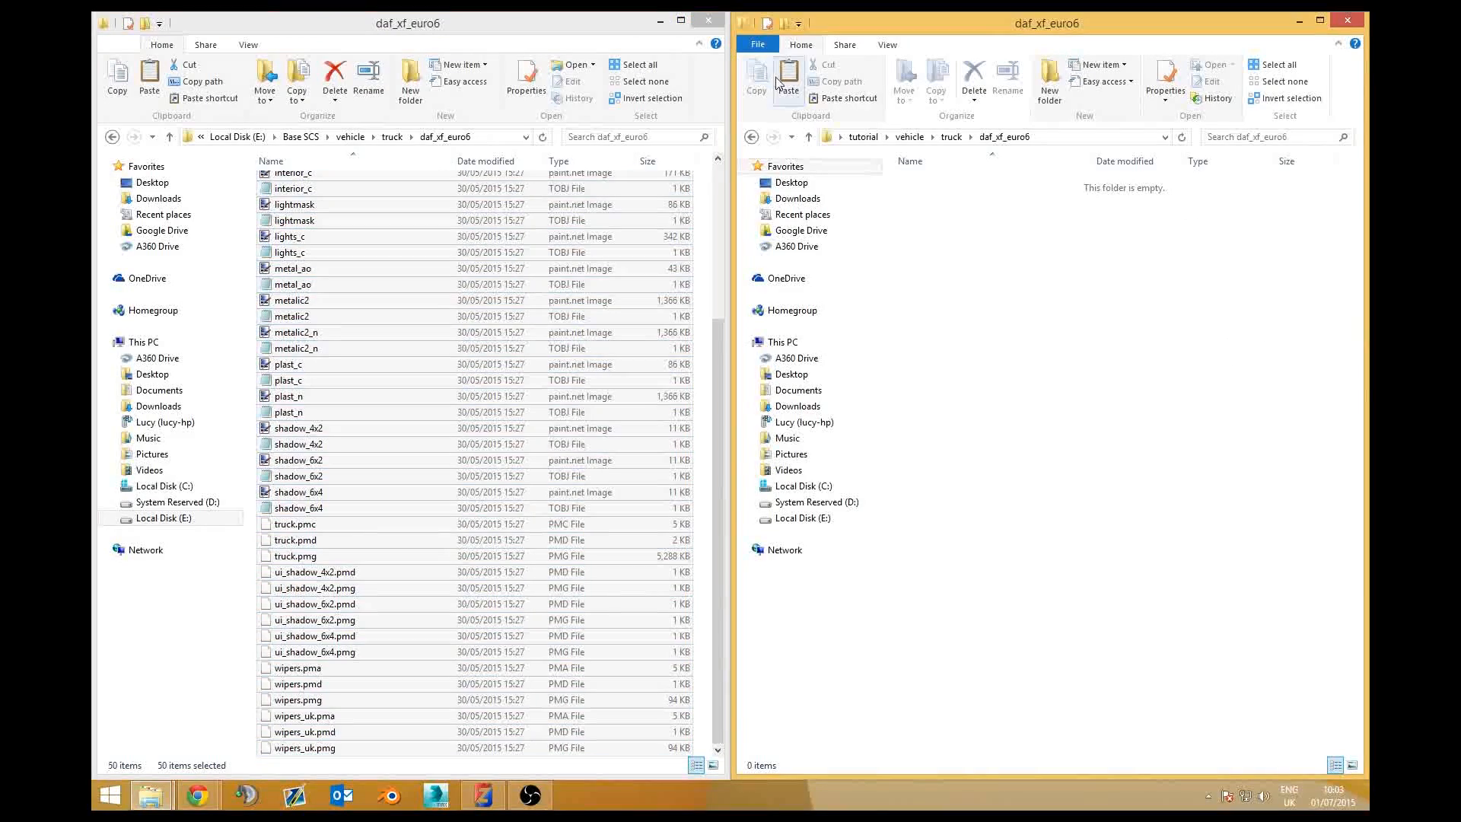
key(ctrl+v)
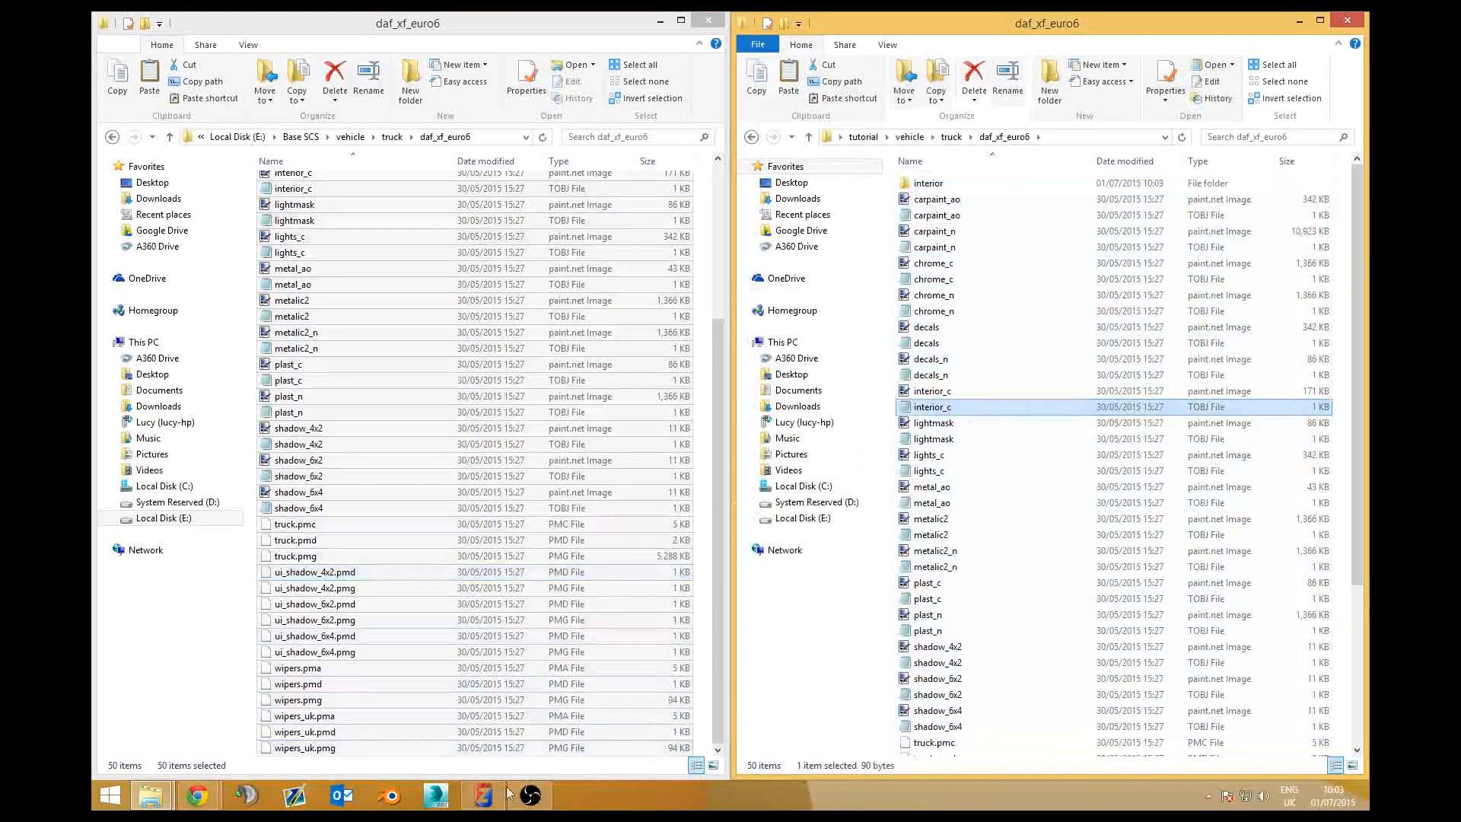
Step: Switch to ZModeler, start an export onto truck.pmd in tutorial\vehicle\truck\daf_xf_euro6 and cancel it
click(483, 795)
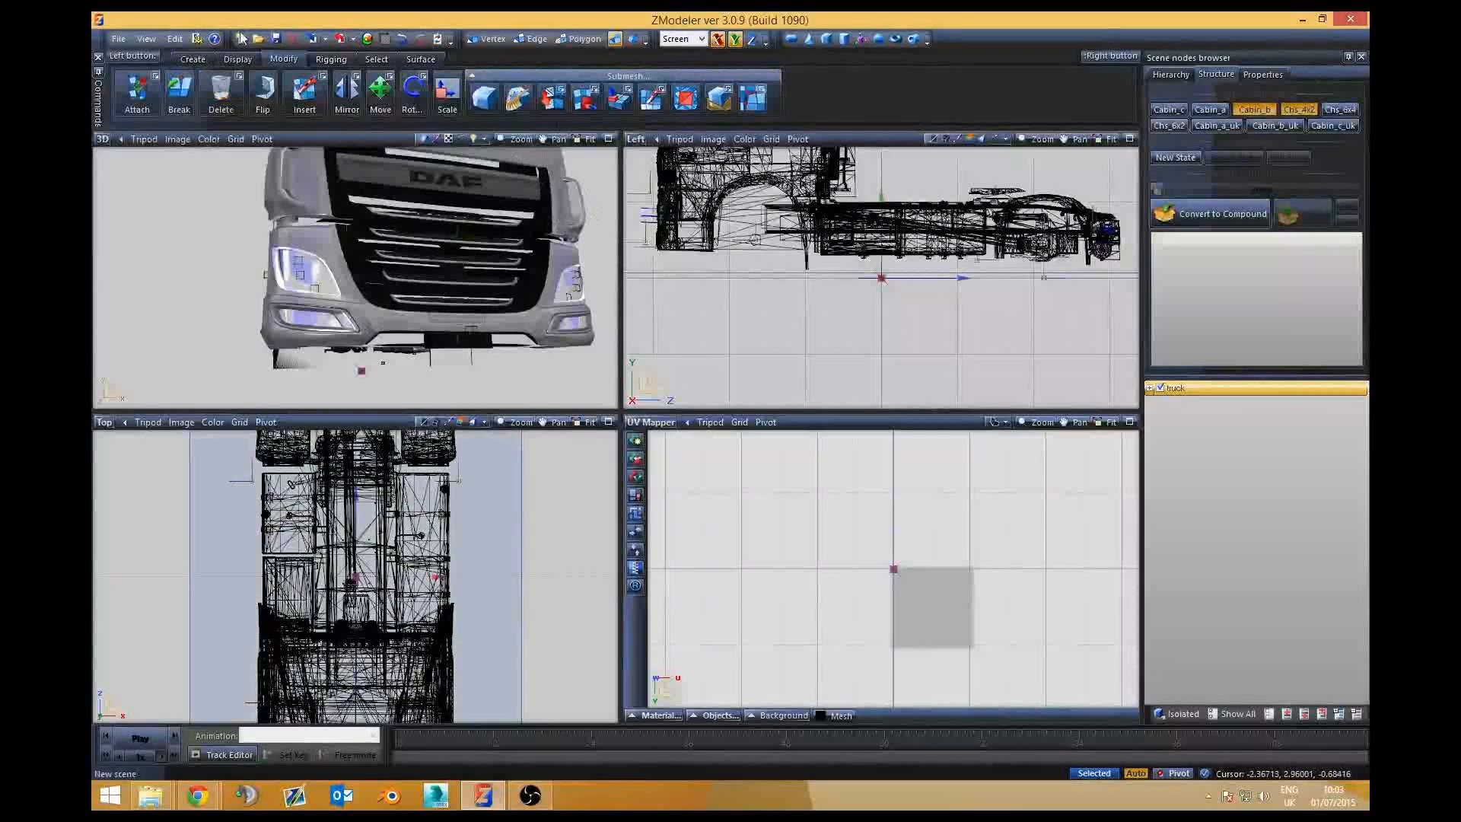
click(341, 39)
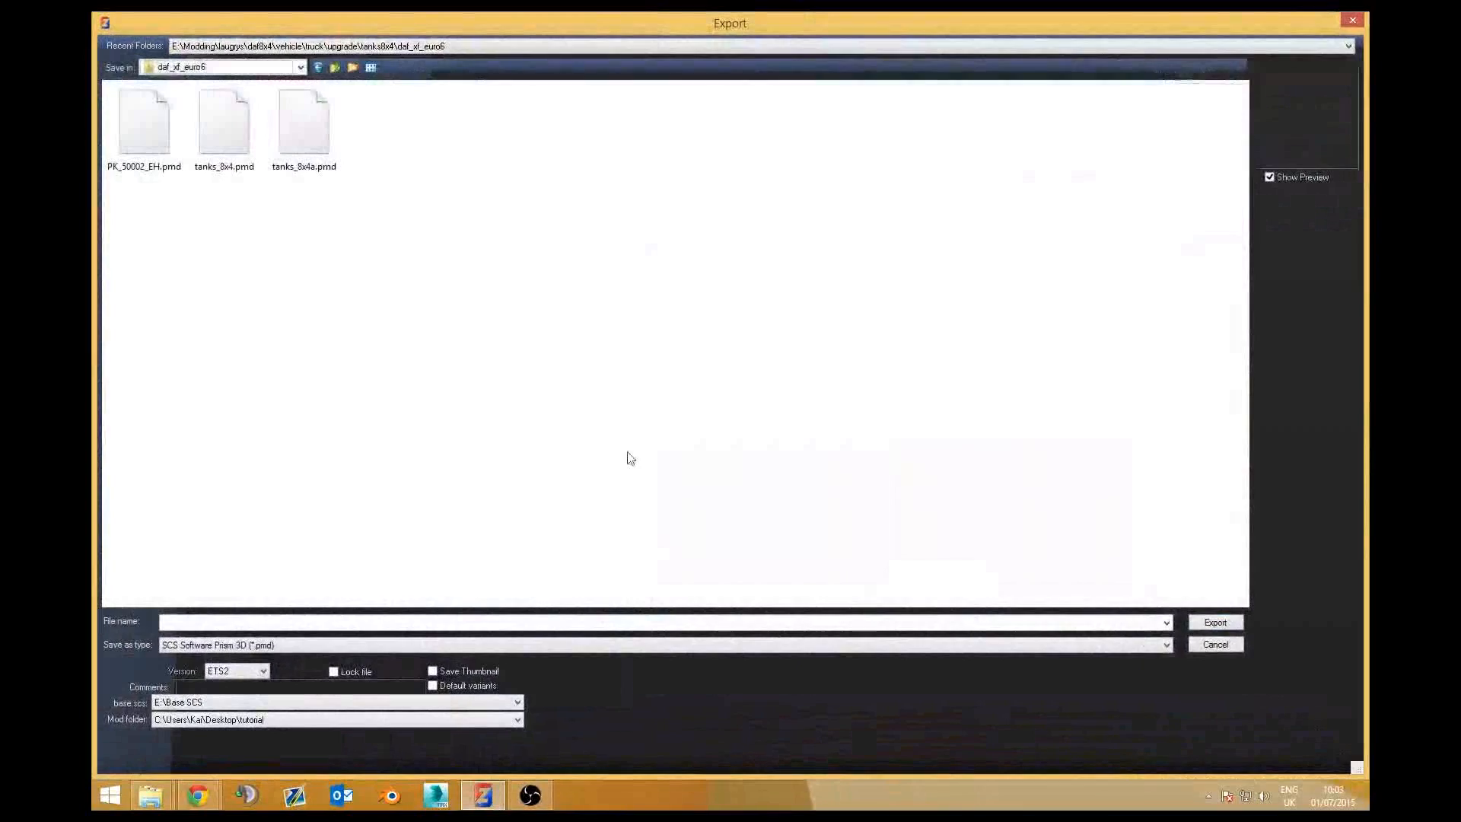
click(287, 67)
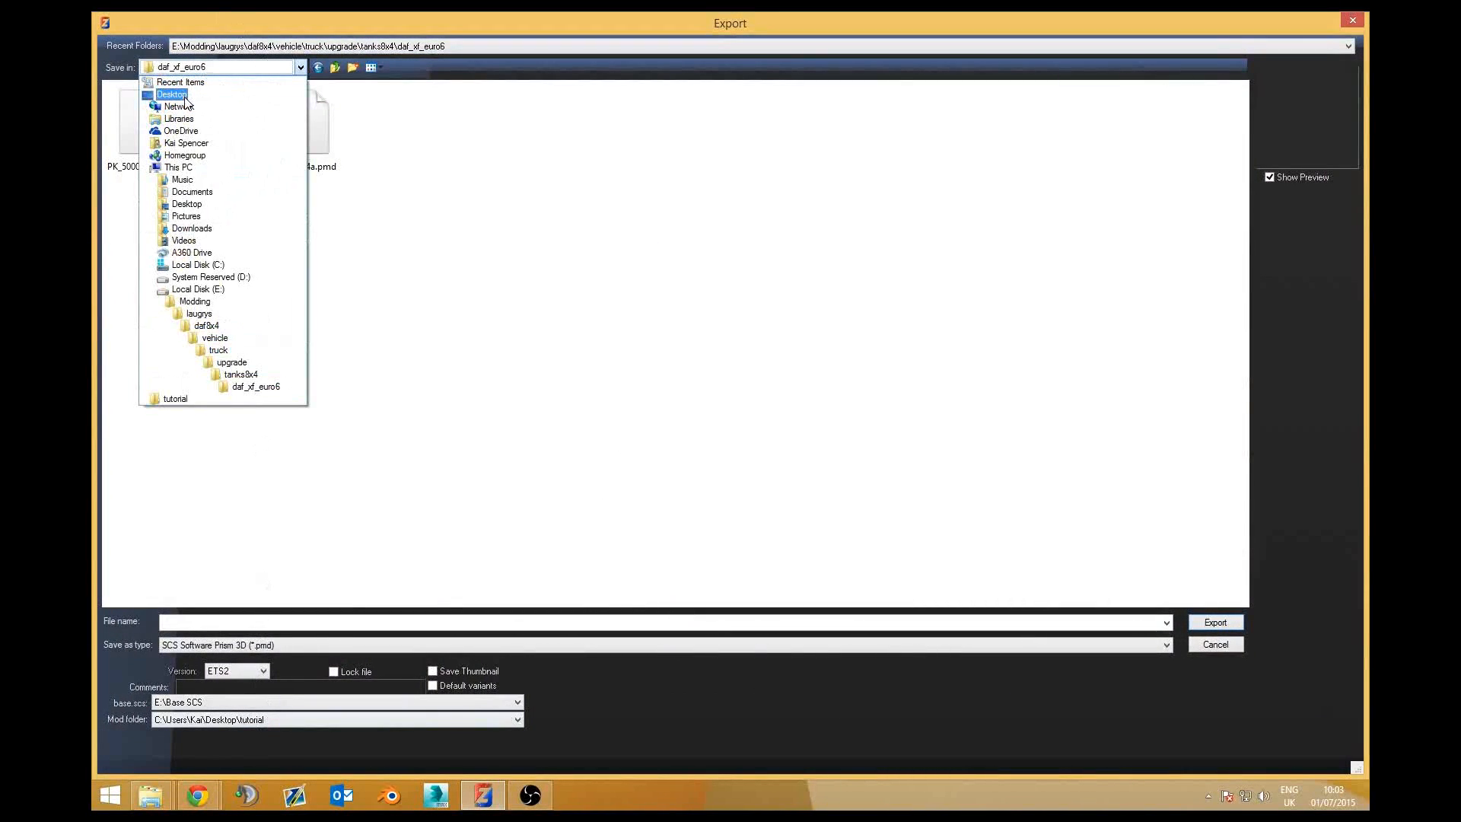
click(172, 94)
double_click(152, 142)
double_click(171, 107)
double_click(169, 111)
double_click(169, 111)
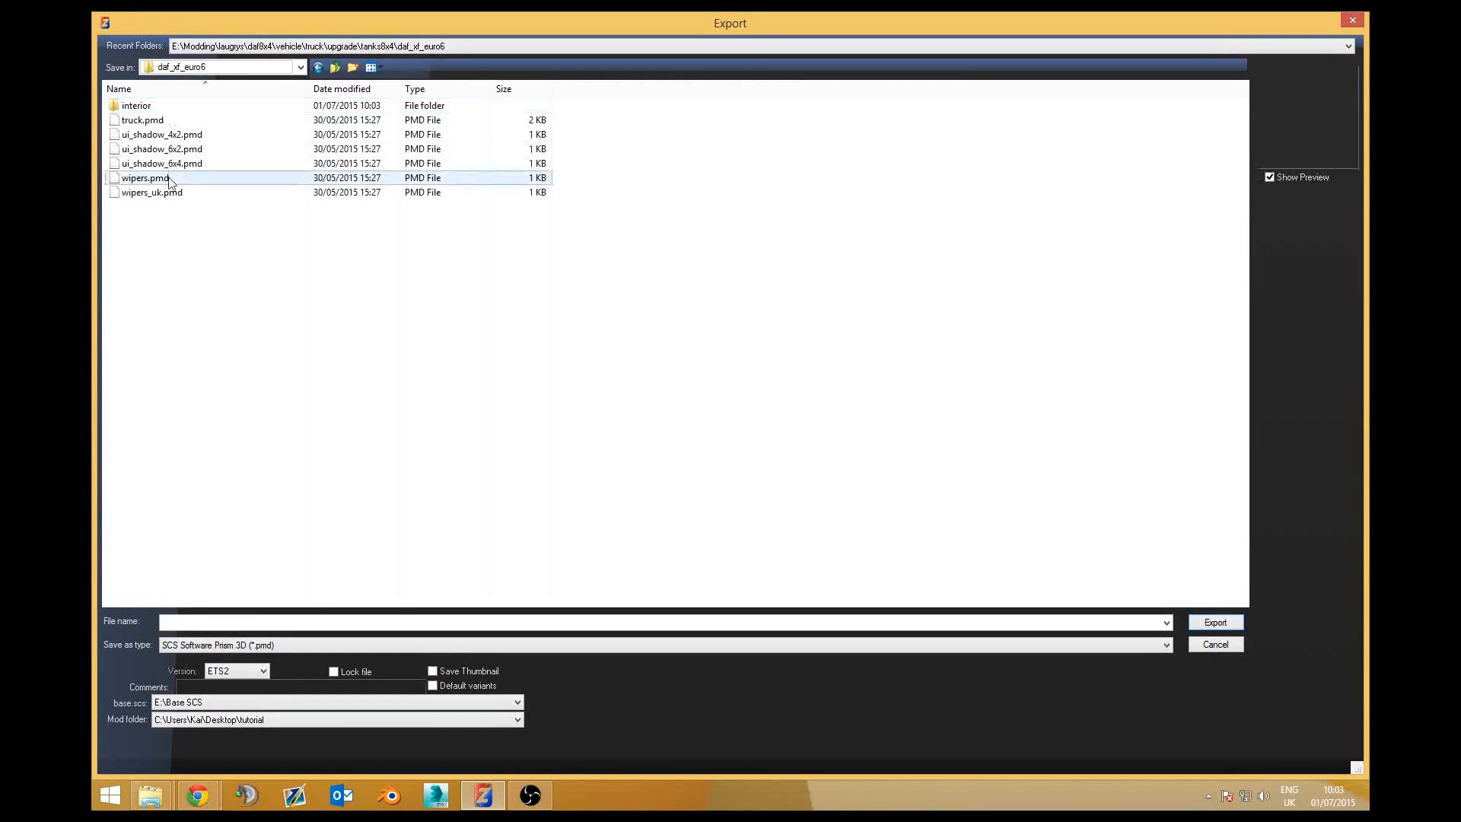
click(169, 121)
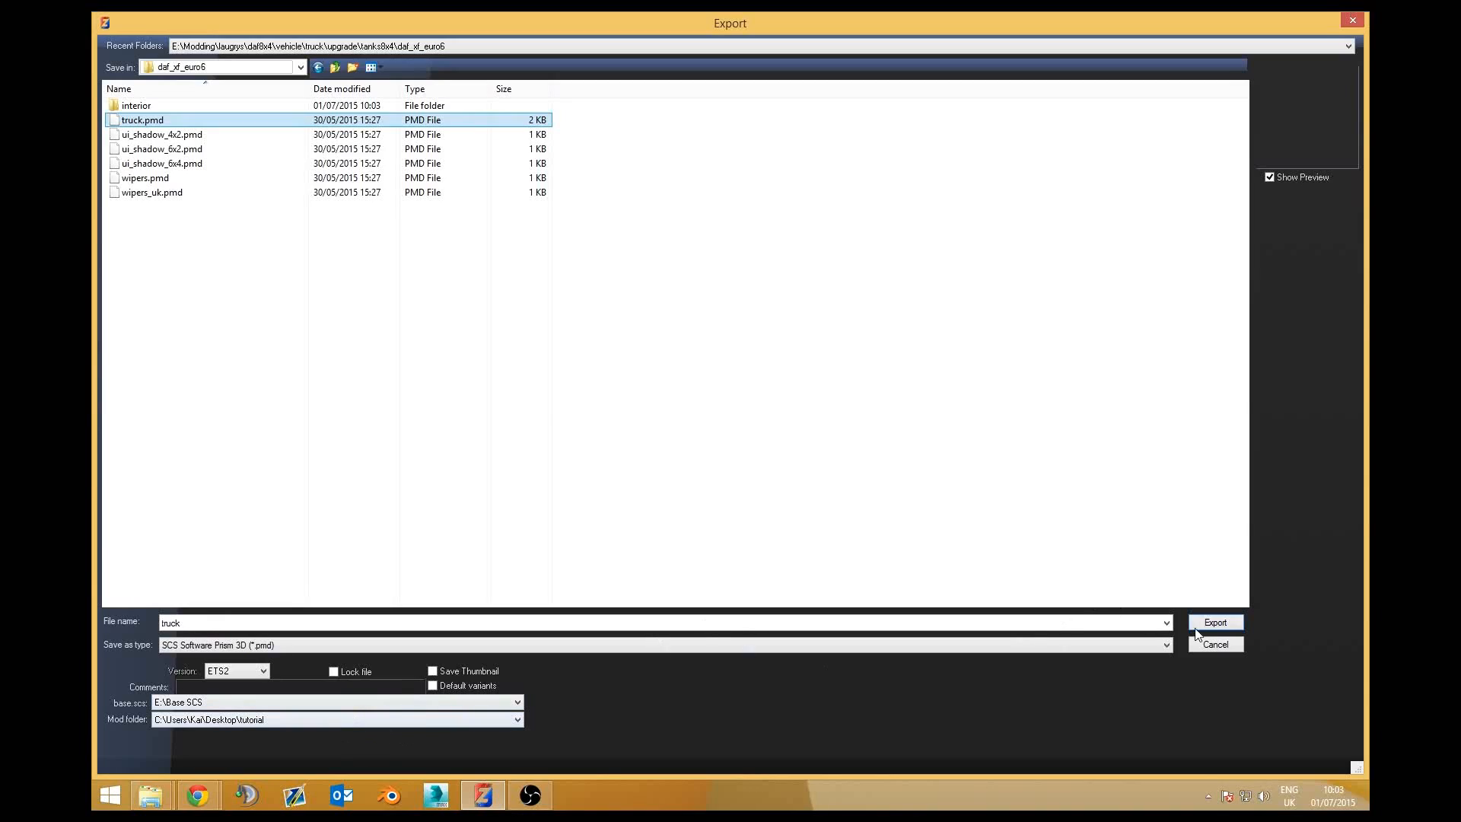
click(1216, 644)
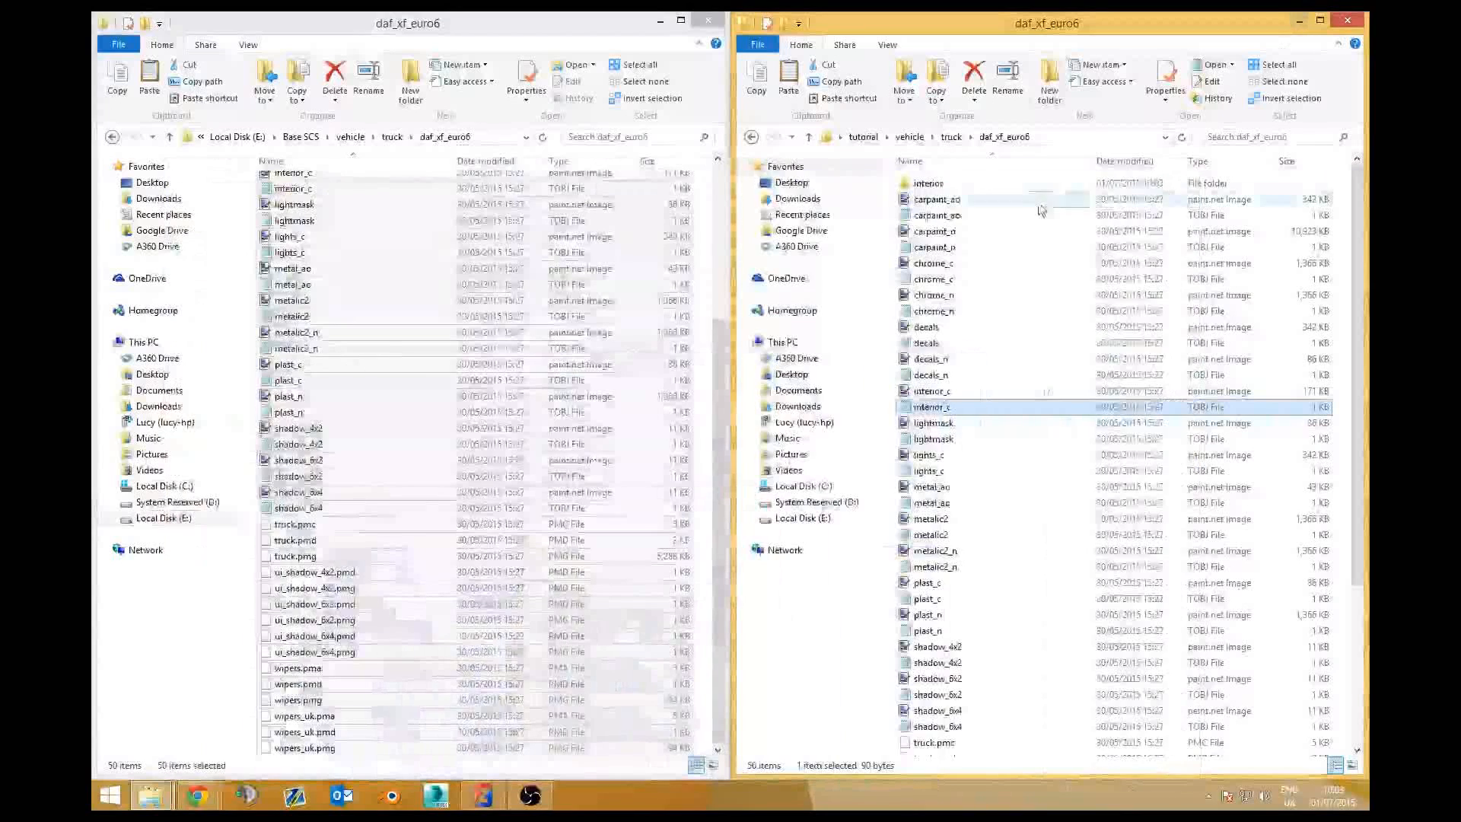
Step: Put away the Base SCS window, maximize the tutorial folder window and go up to the tutorial root folder
click(688, 44)
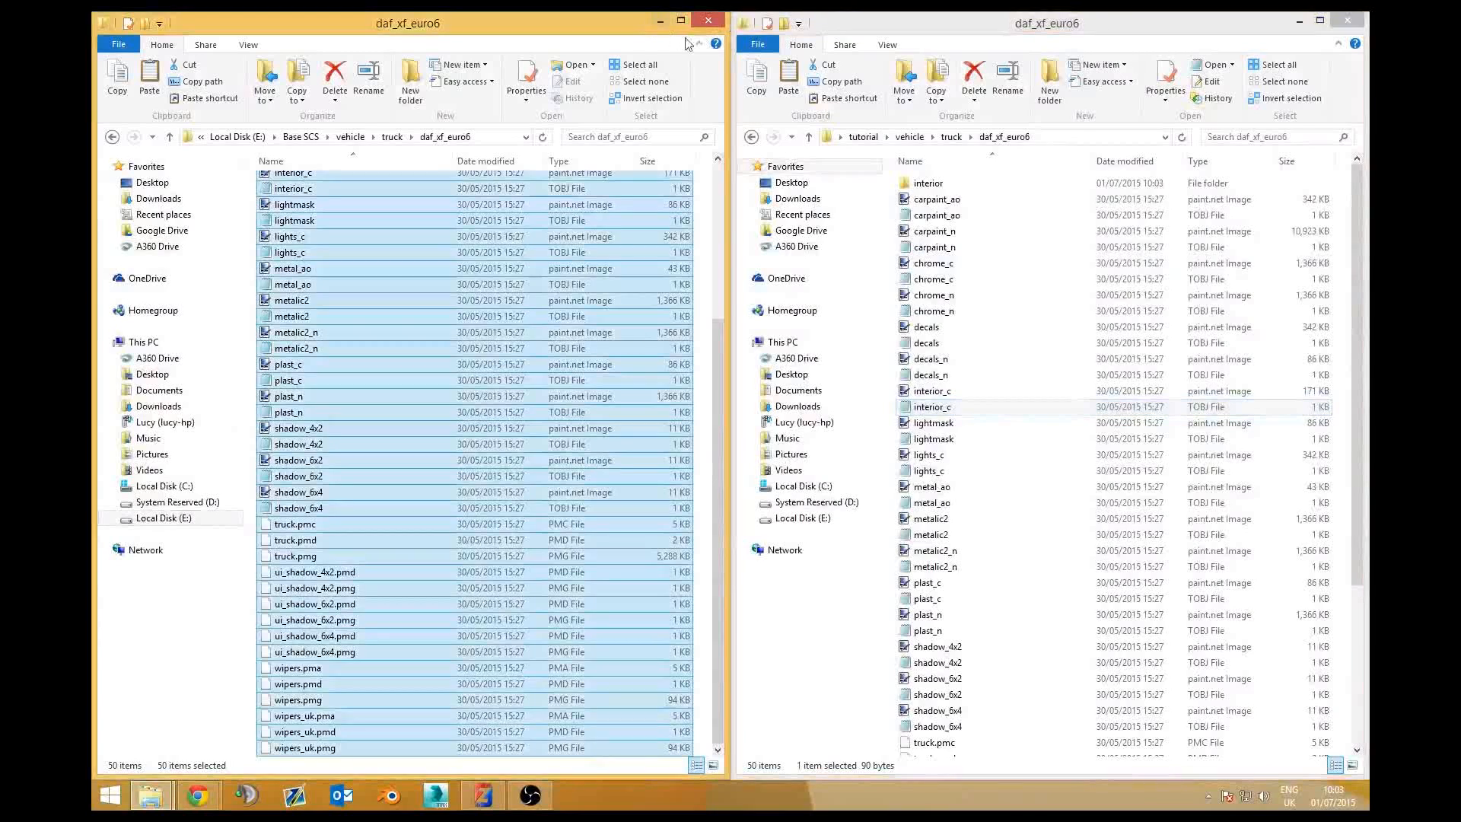
click(659, 21)
drag(977, 25, 857, 11)
click(264, 131)
click(219, 130)
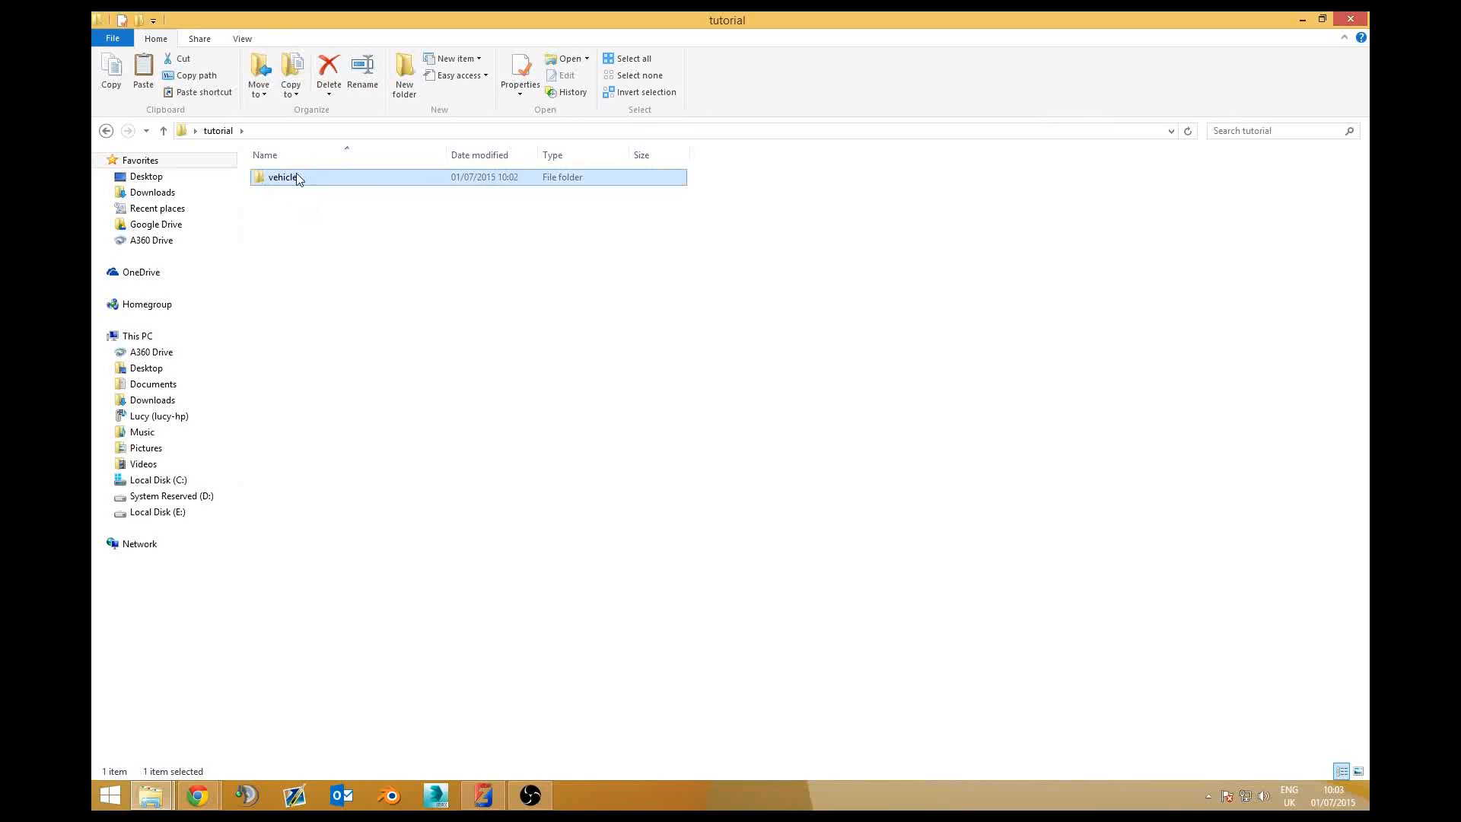
Step: Archive the vehicle folder as vehicle.scs in ZIP format with the Store compression method
right_click(296, 176)
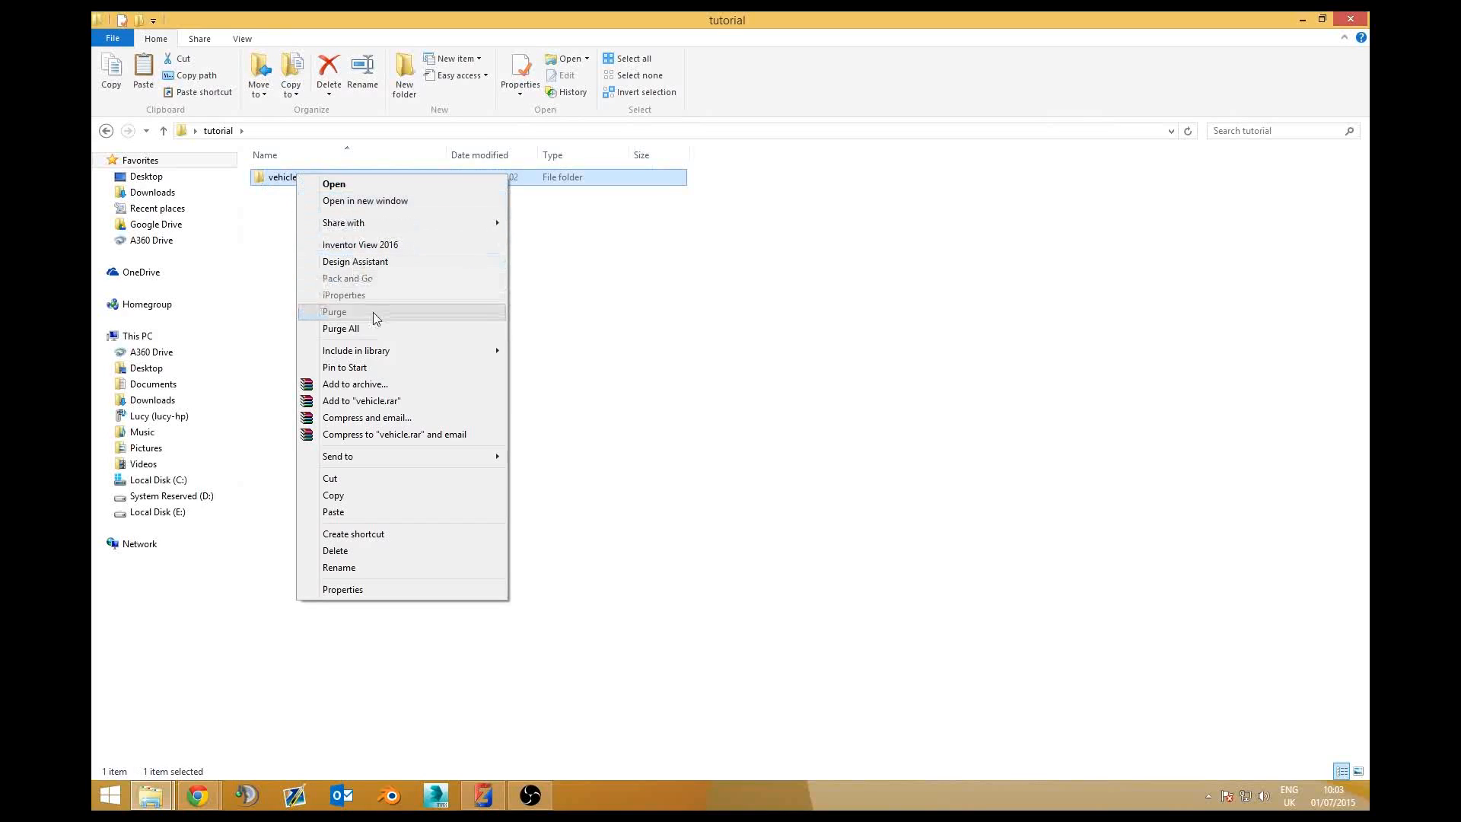
click(355, 383)
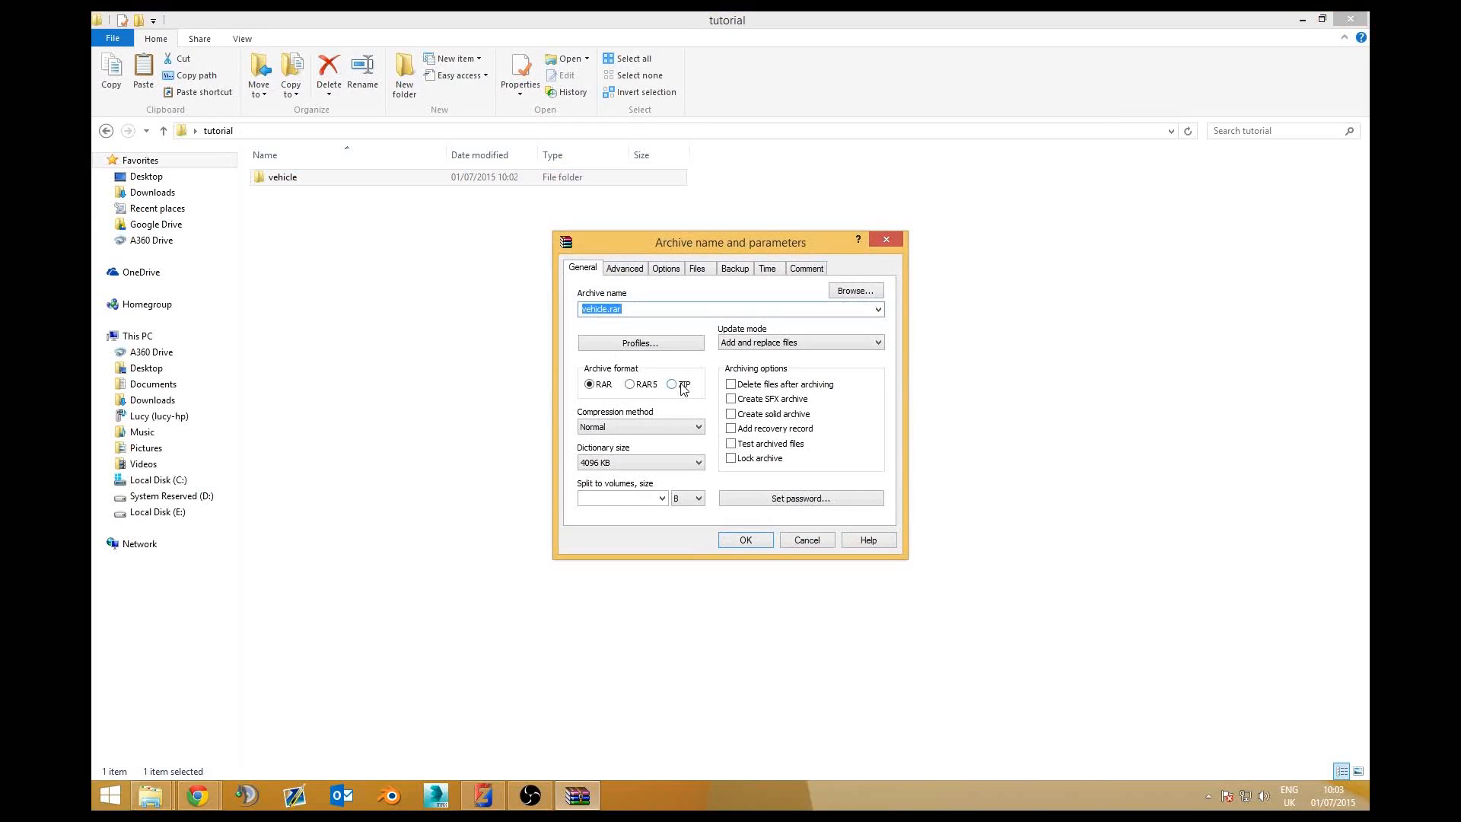
click(673, 386)
click(609, 427)
click(658, 437)
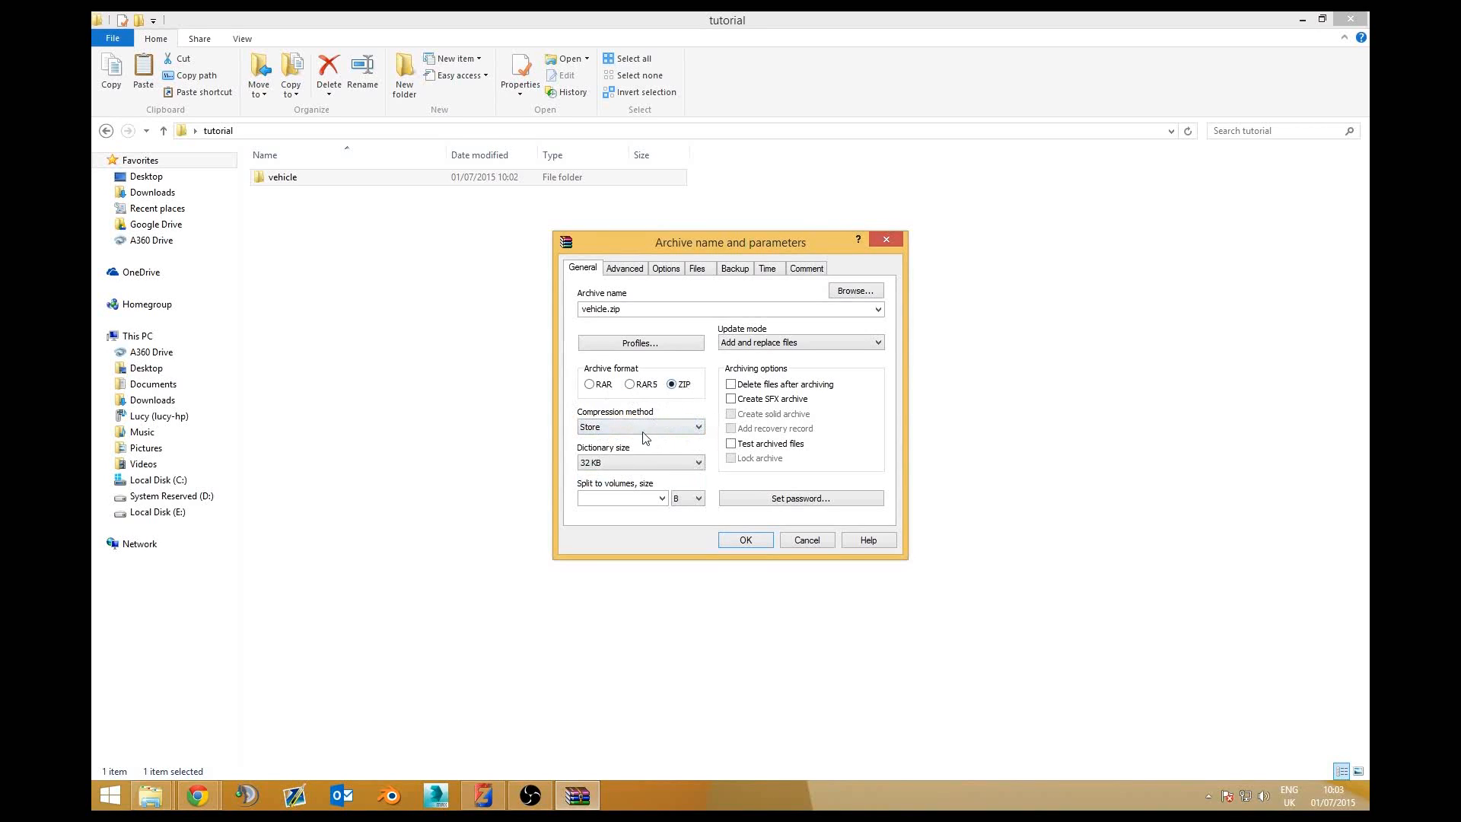
double_click(629, 311)
click(626, 308)
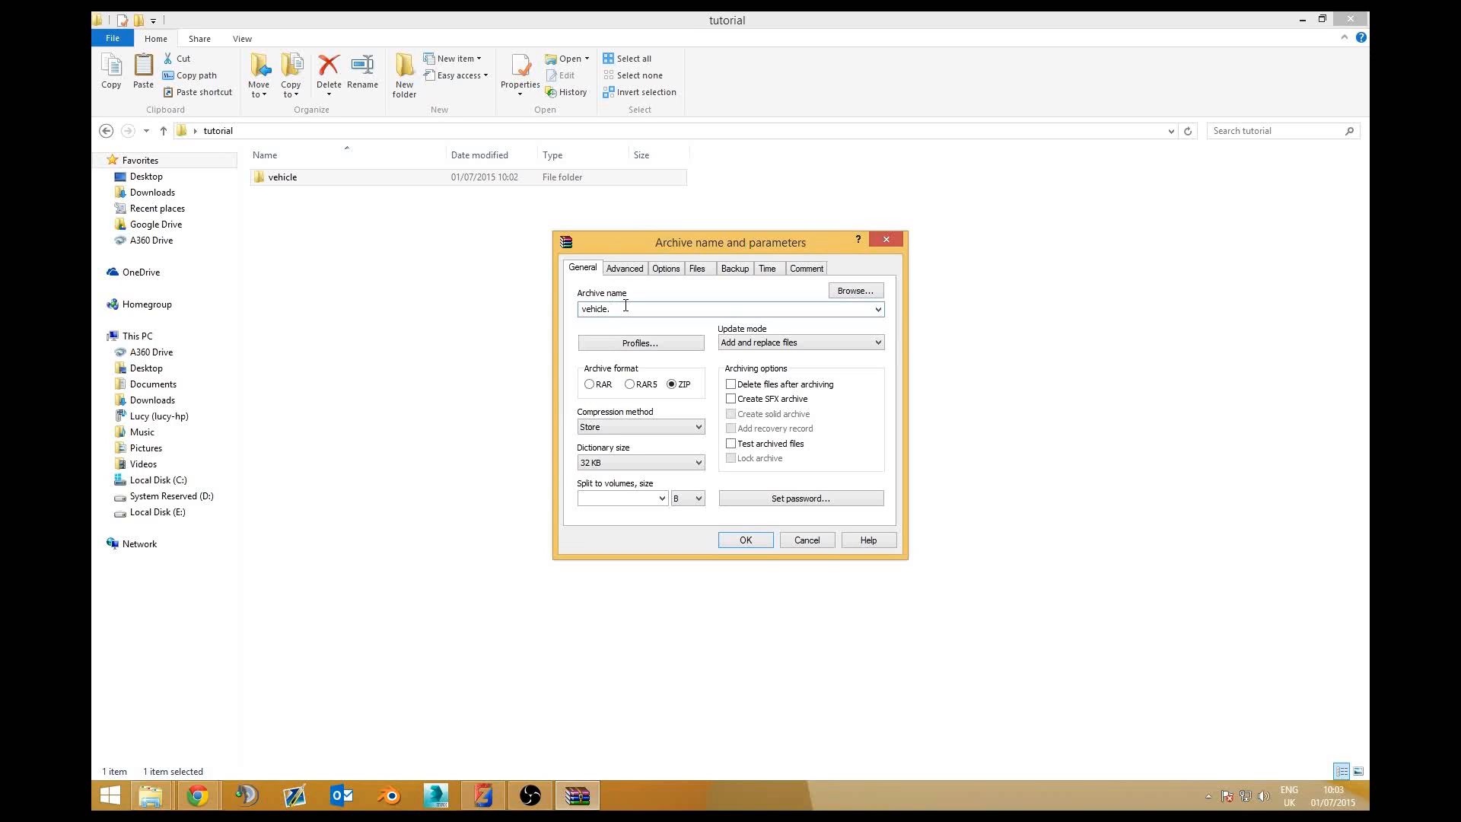
click(746, 539)
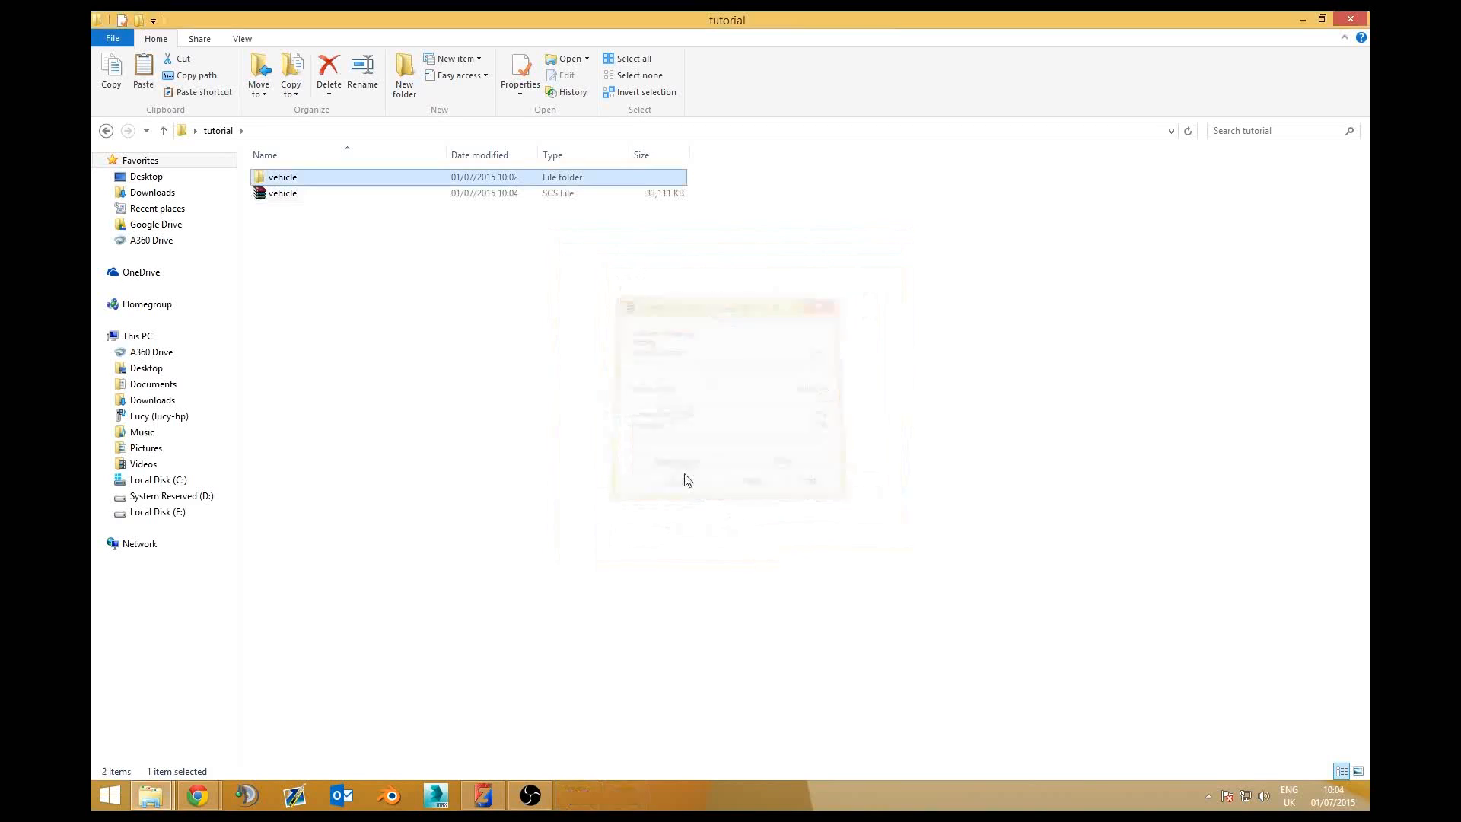
Step: Copy the vehicle SCS file in the tutorial folder to the clipboard
click(551, 200)
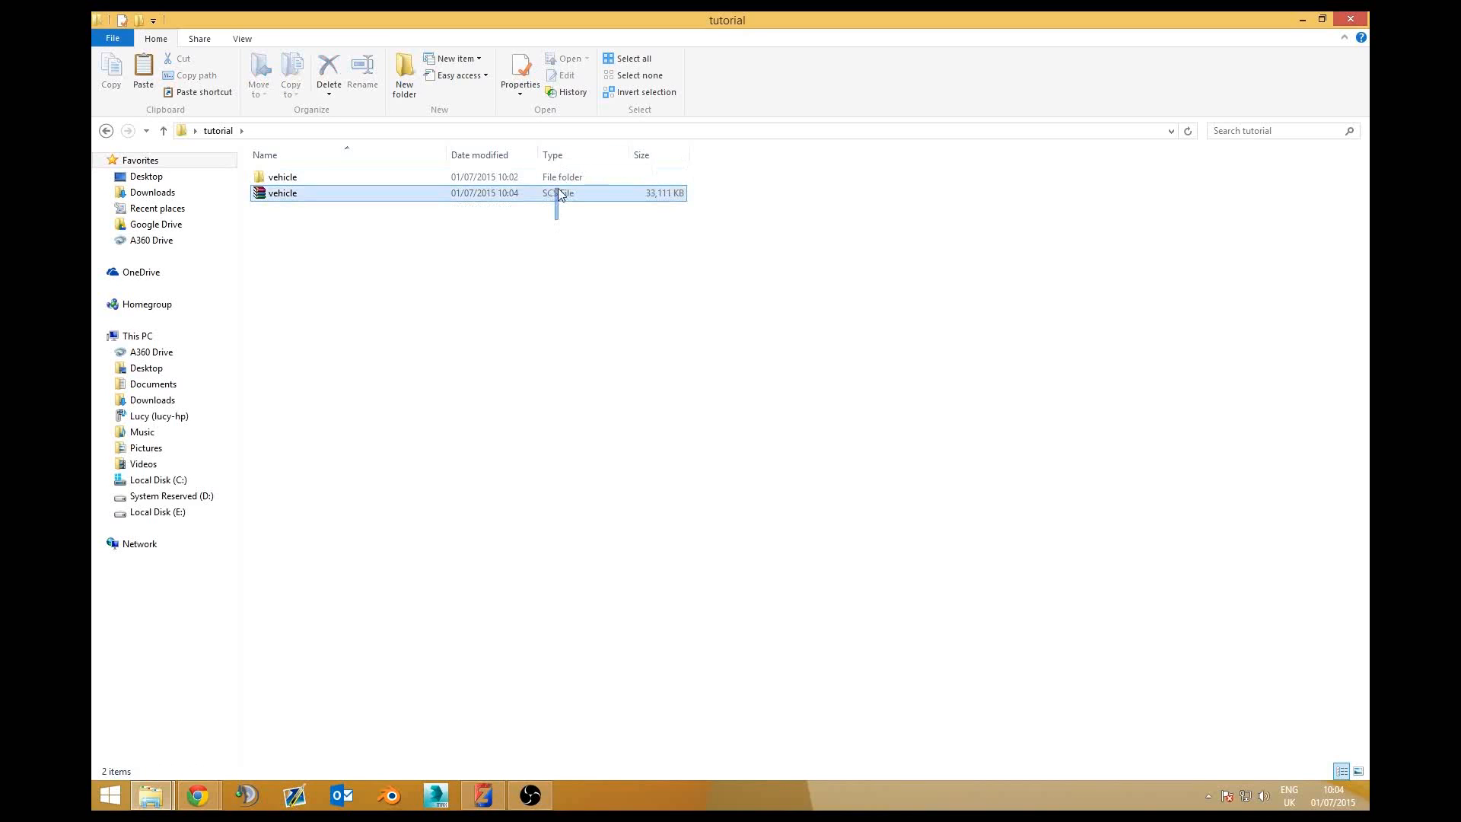
right_click(326, 197)
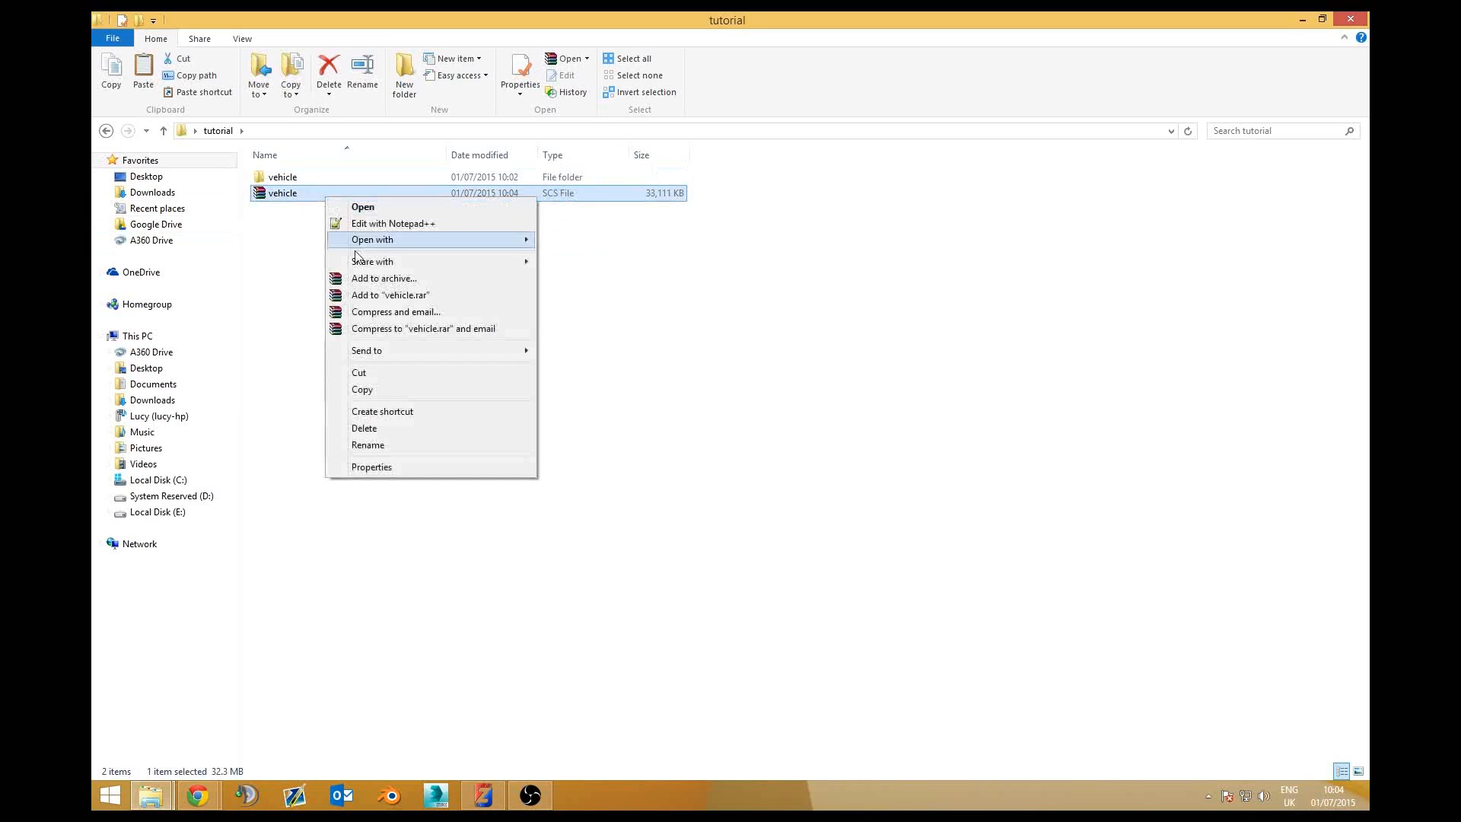
click(384, 388)
Step: Open Documents\Euro Truck Simulator 2\mod in a new Explorer window, look through the installed mods and close it
right_click(169, 793)
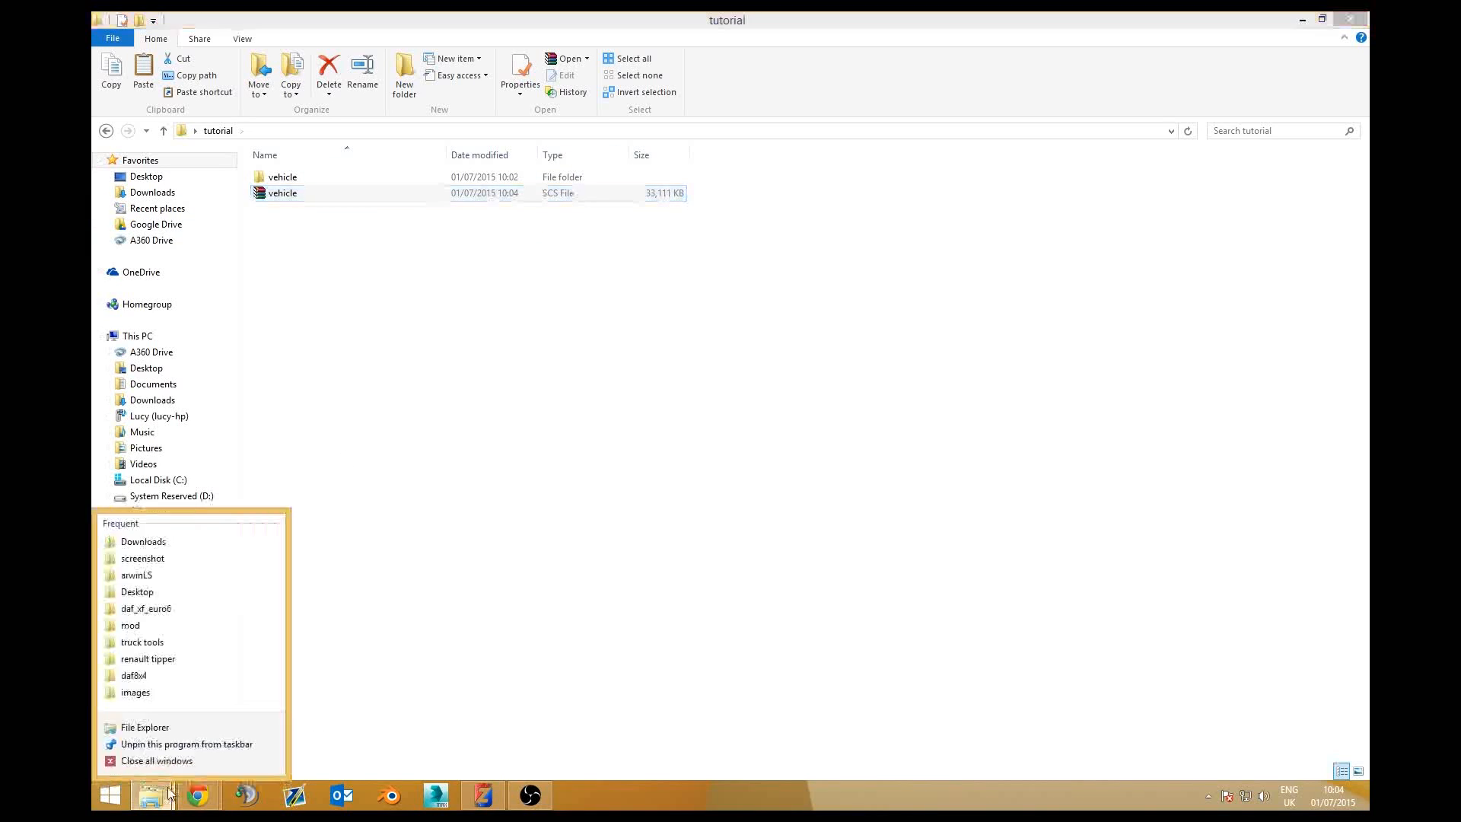
click(189, 727)
double_click(906, 322)
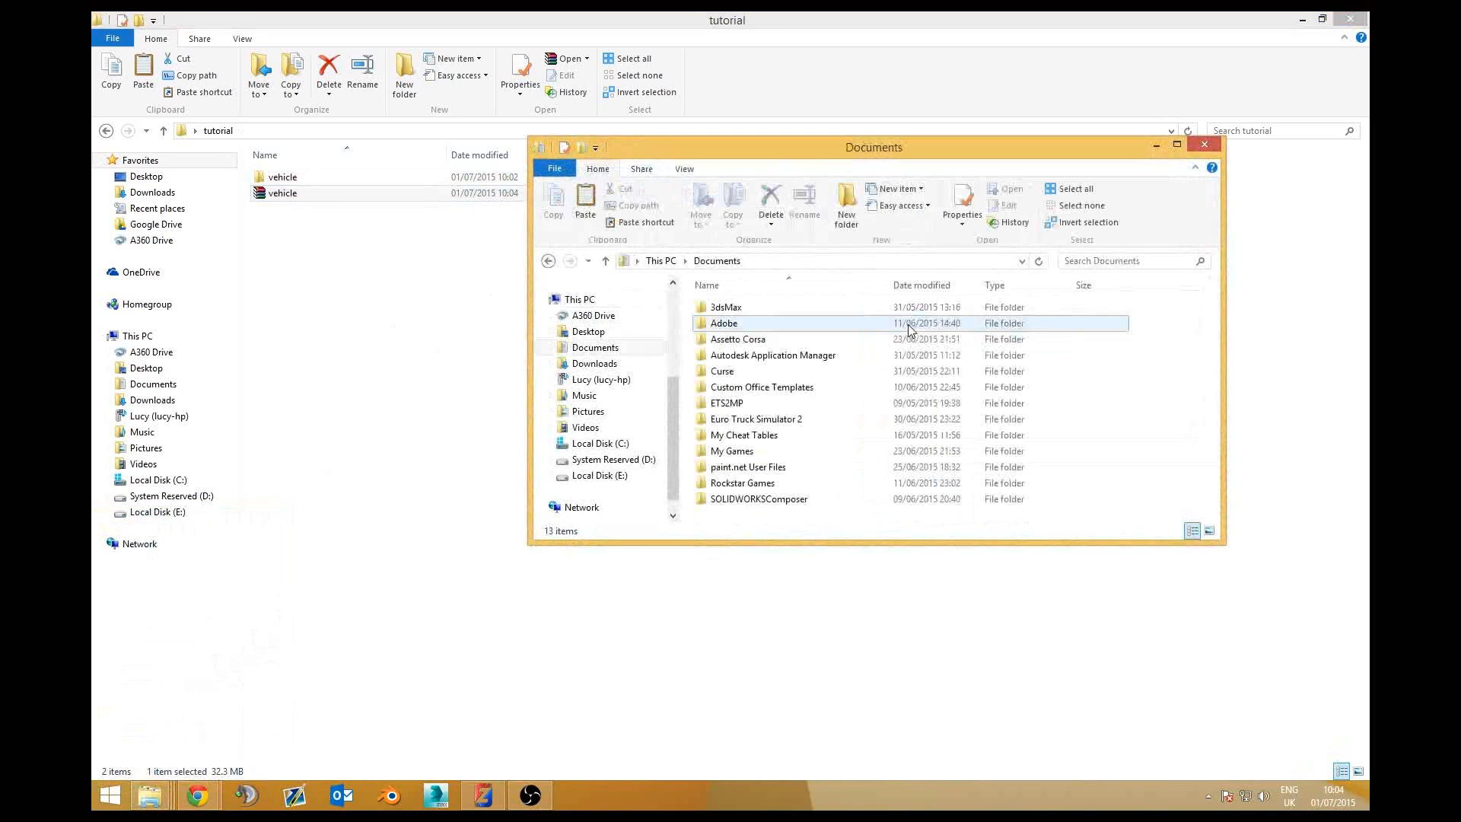
double_click(784, 420)
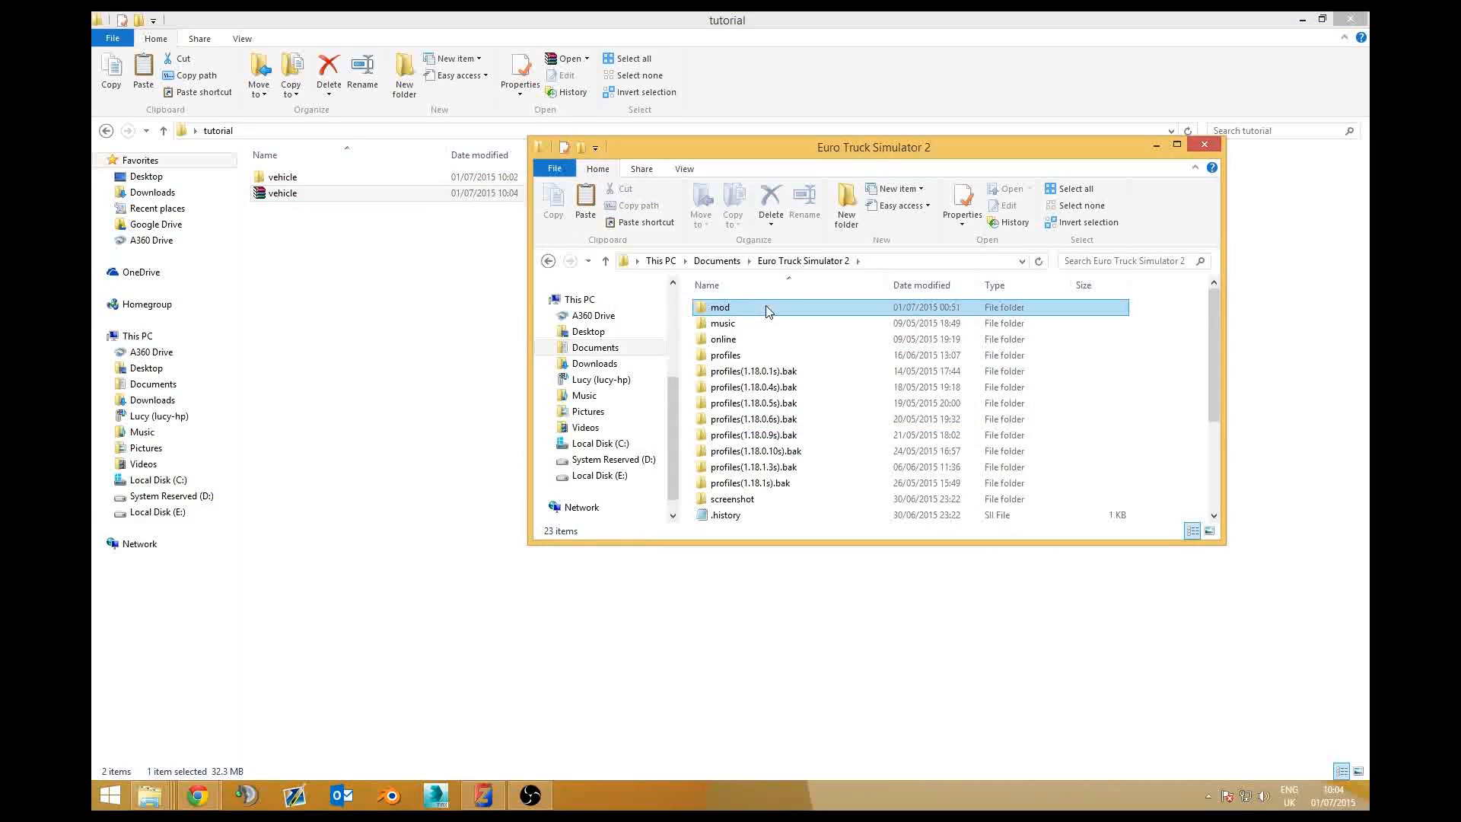
double_click(767, 306)
scroll(807, 350, down, 3)
double_click(930, 153)
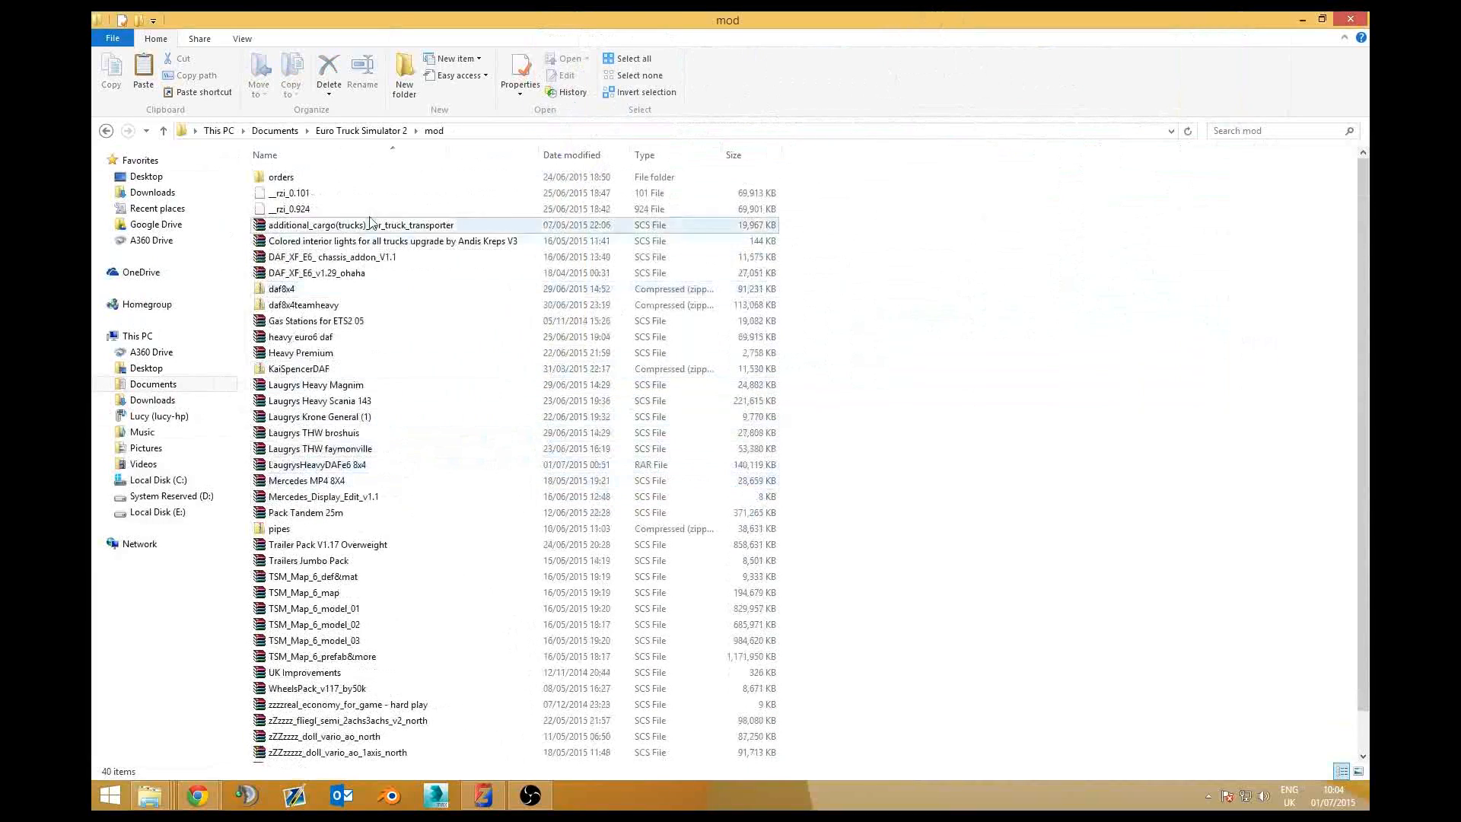
scroll(358, 365, down, 1)
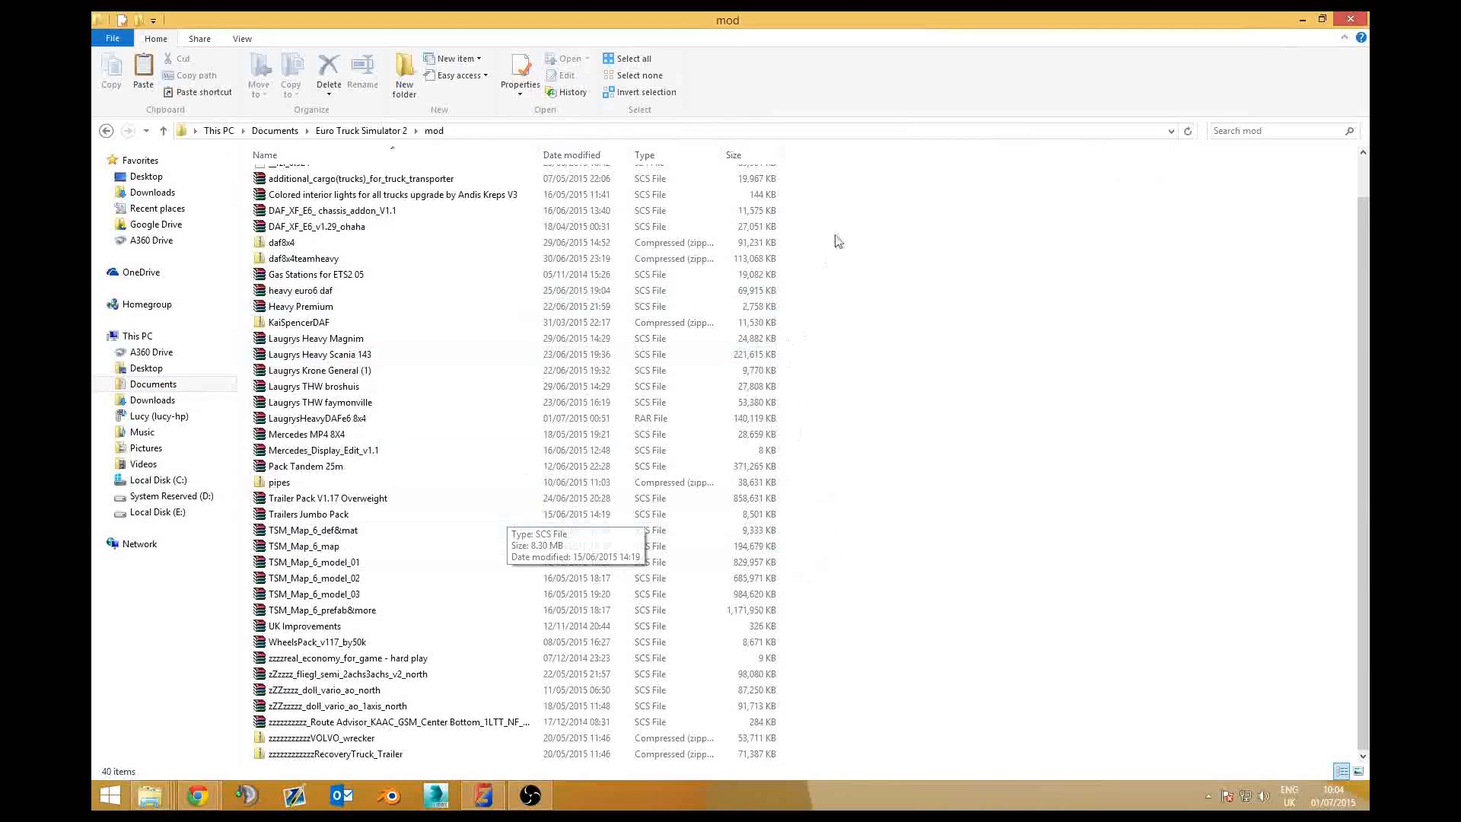
click(1351, 19)
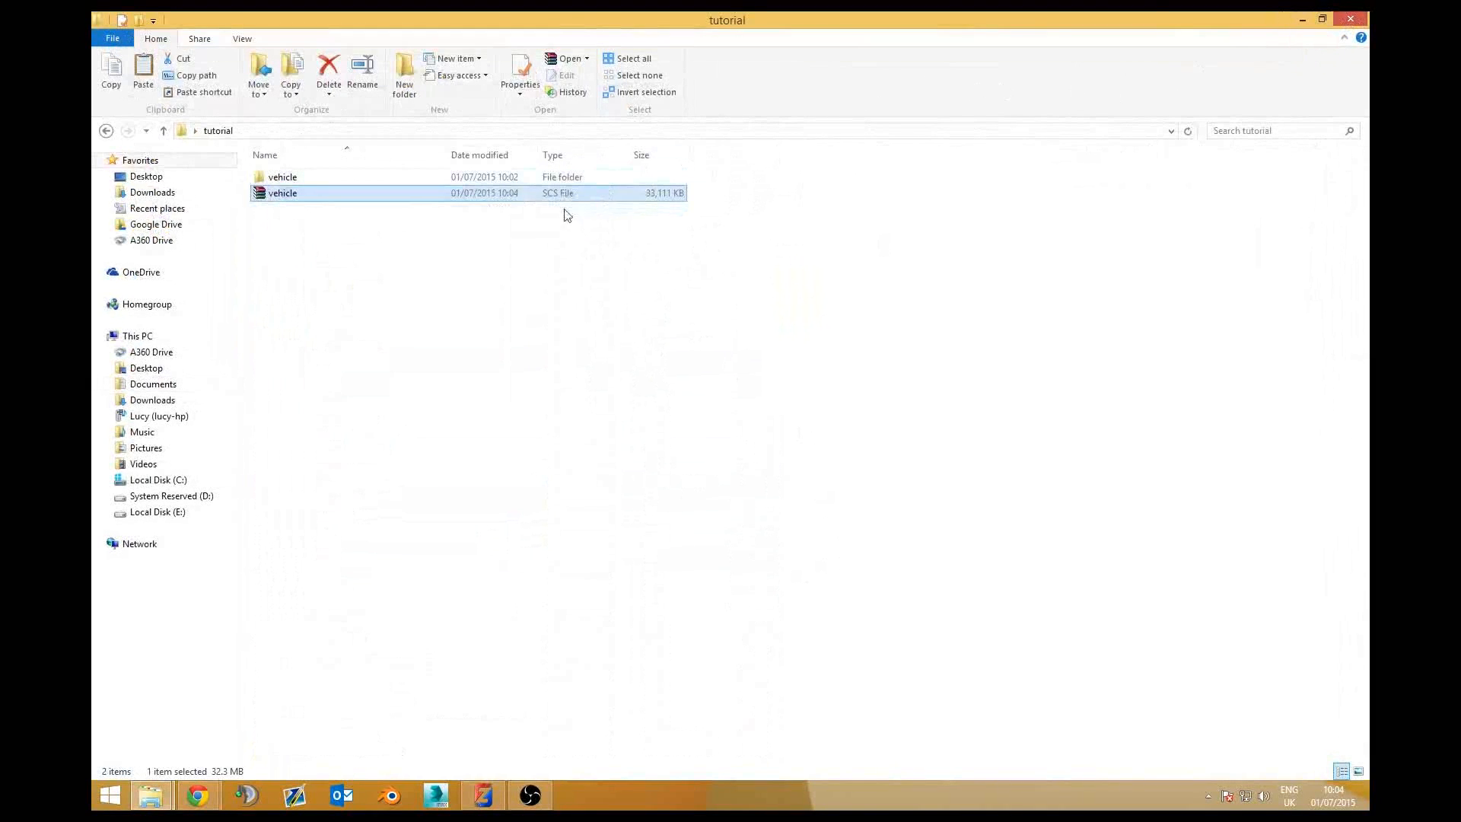
Step: Close the tutorial folder window and switch back to ZModeler
click(509, 260)
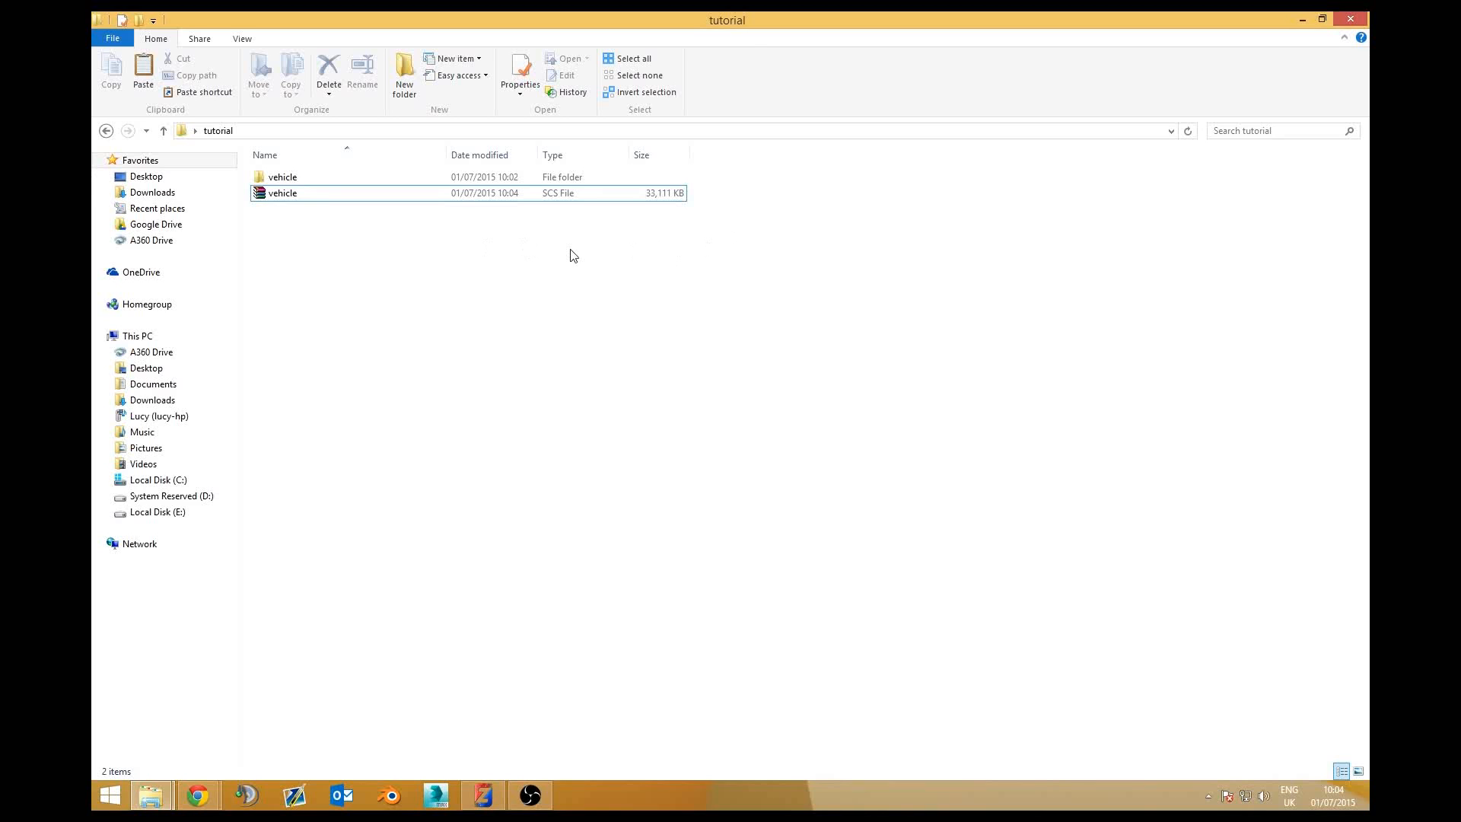
click(1349, 20)
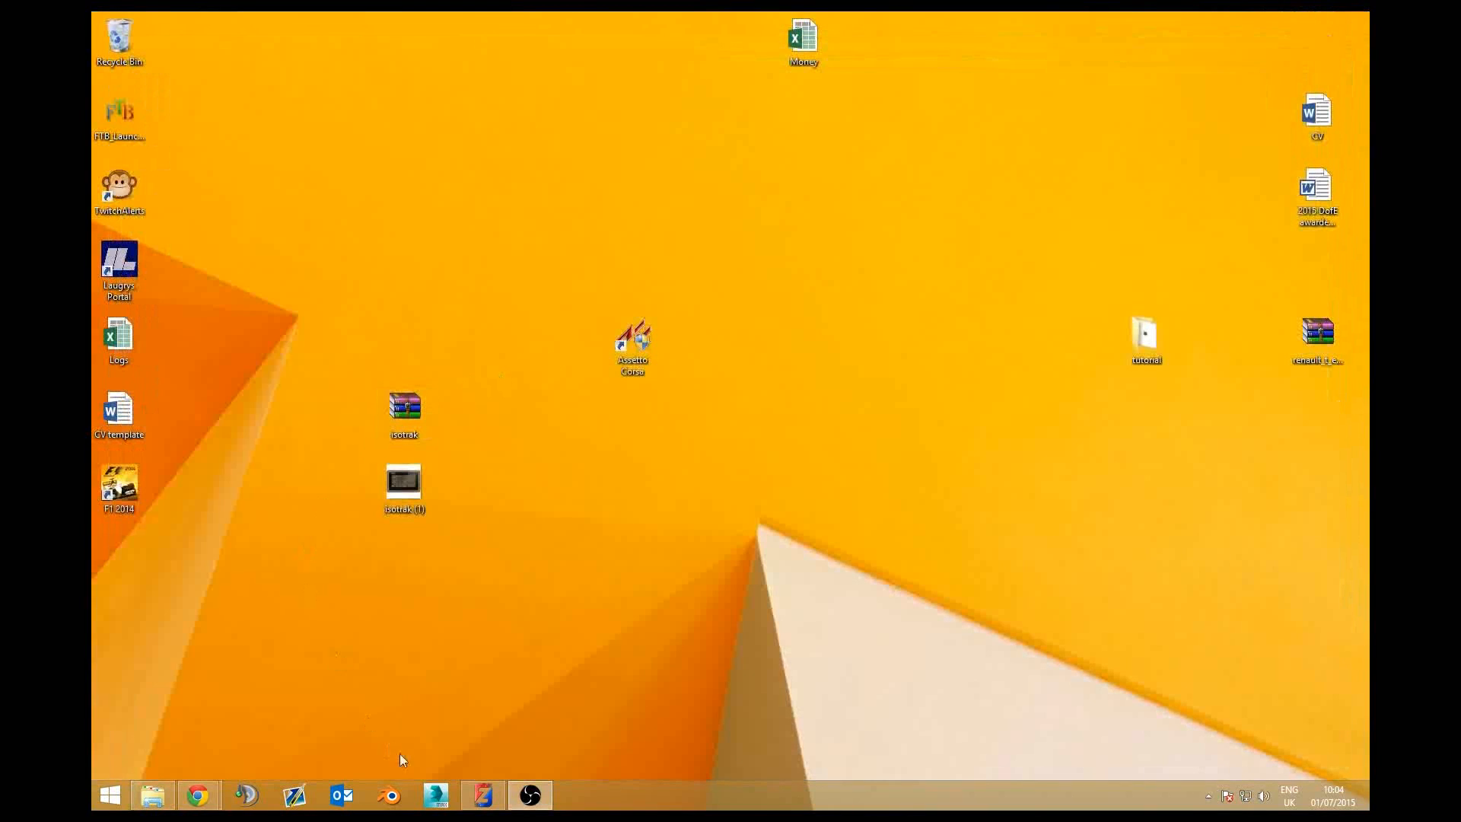
click(472, 795)
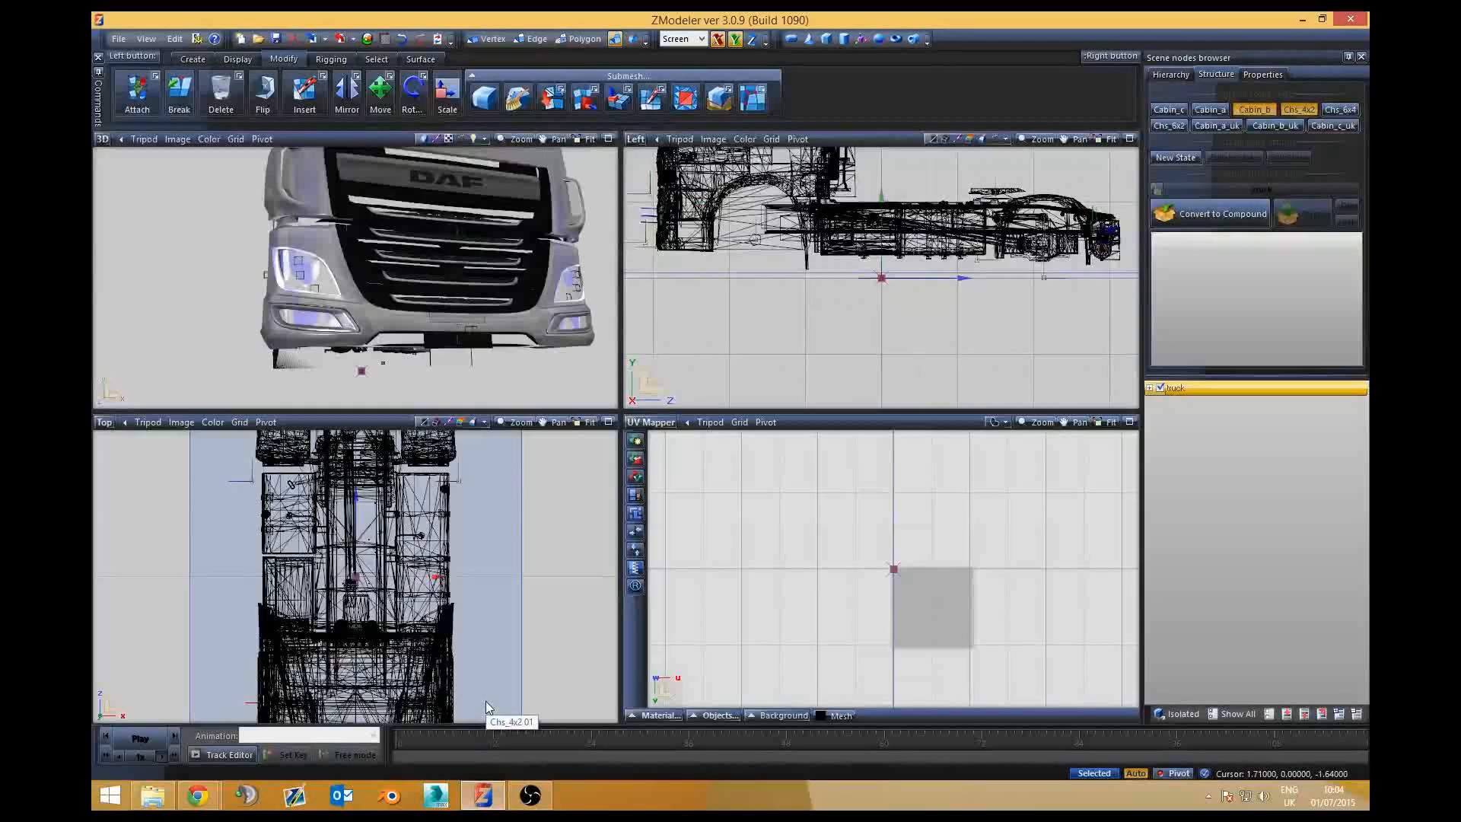